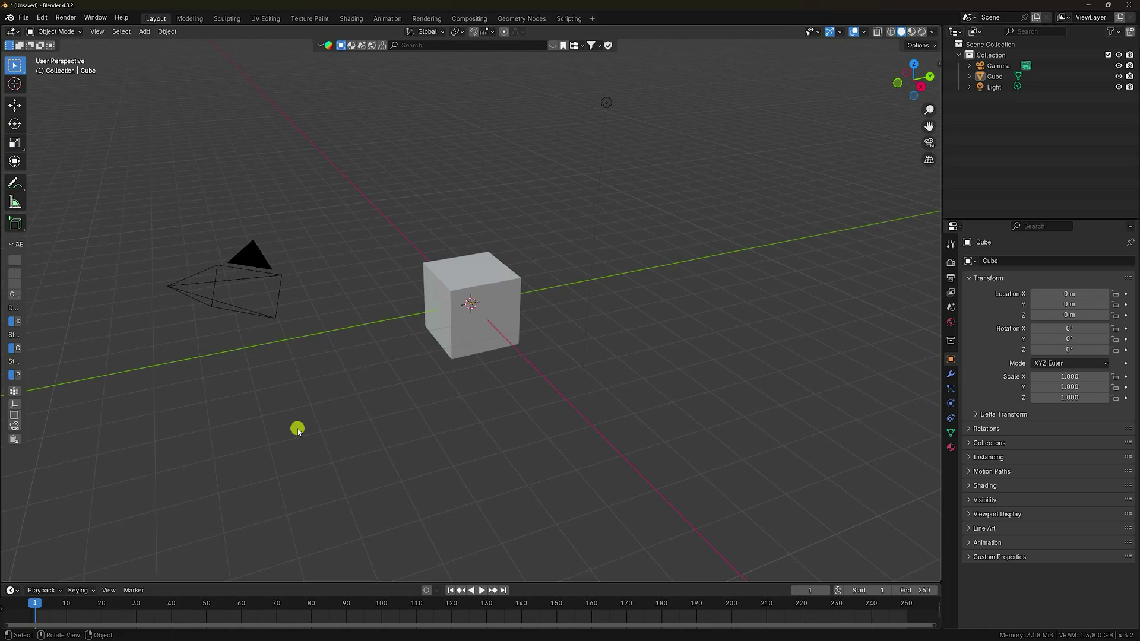
- Delete the default cube, camera and light, and search the asset library for chocolate
{"action": "left_click_drag", "start_coordinate": [758, 440], "coordinate": [140, 216]}
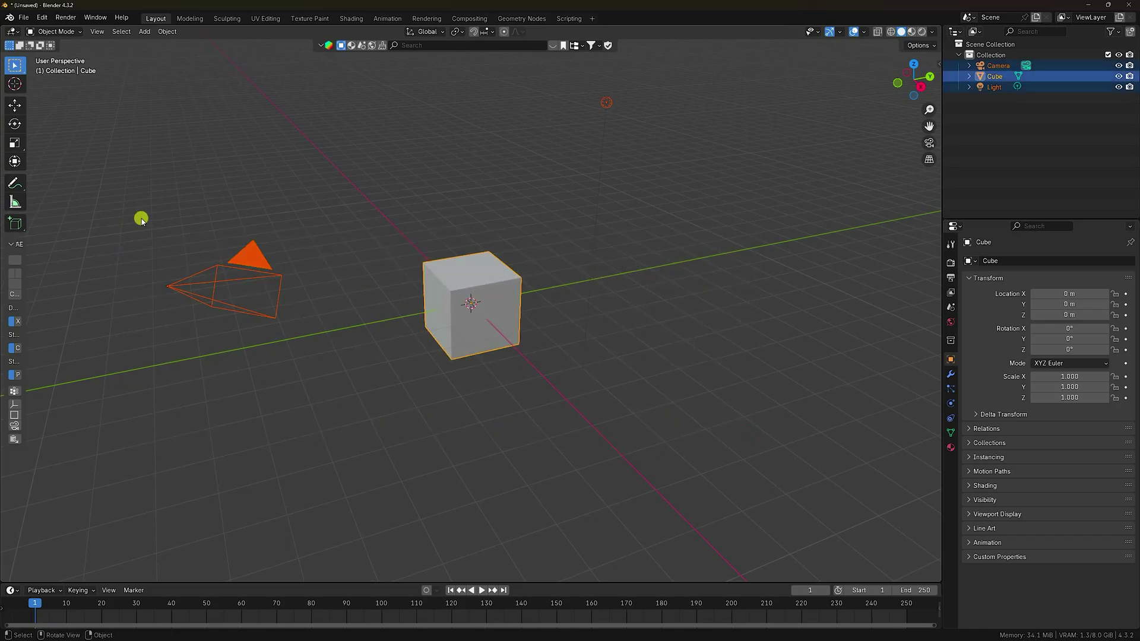
{"action": "key", "text": "Delete"}
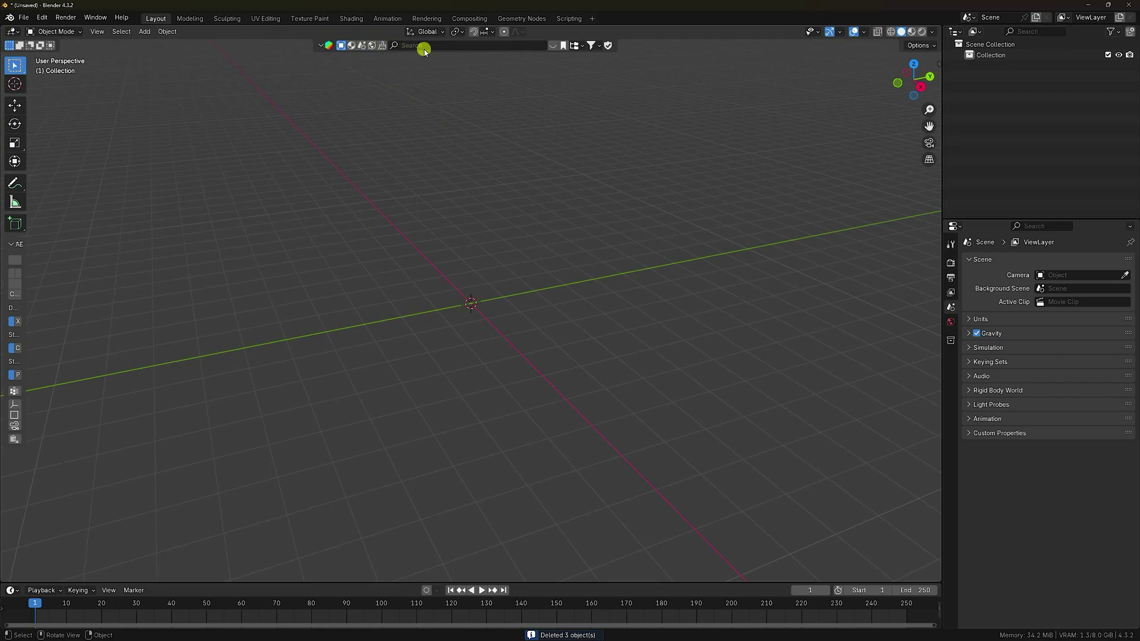
{"action": "left_click", "coordinate": [406, 46]}
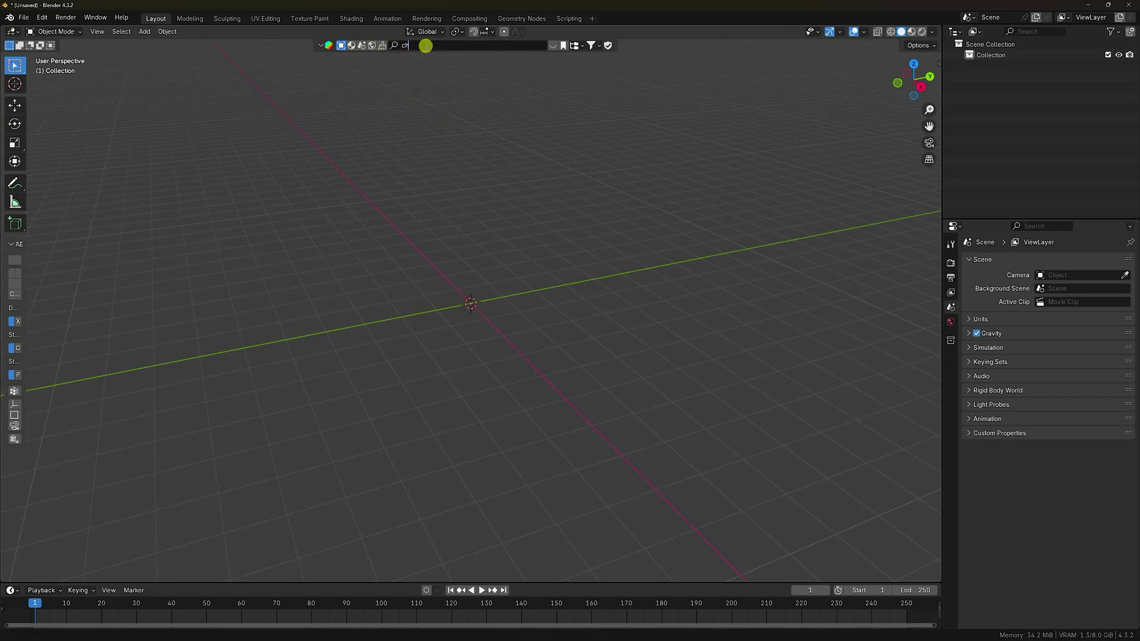
{"action": "key", "text": "Return"}
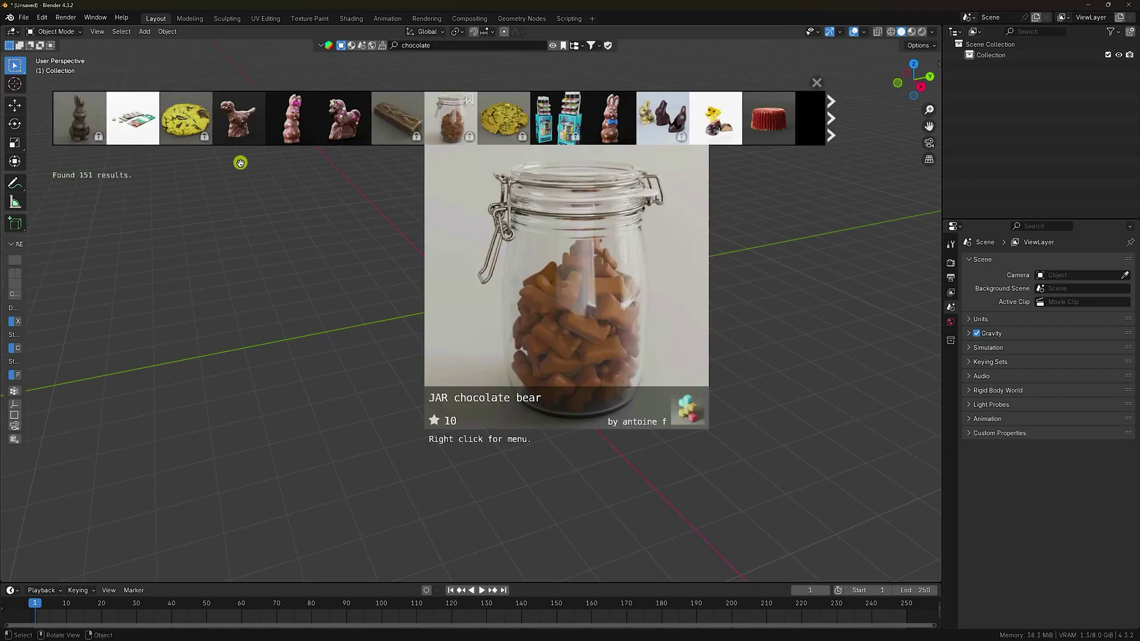
{"action": "mouse_move", "coordinate": [320, 128]}
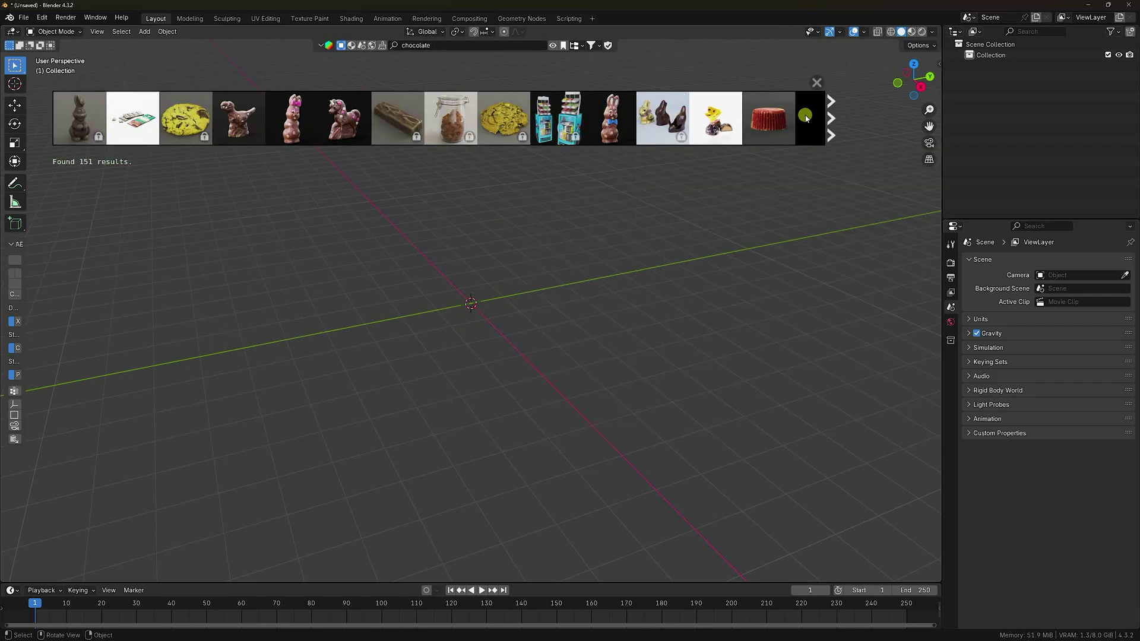
- Add the Chocolate bar asset from the results and scale it up to 0.562
{"action": "left_click", "coordinate": [834, 118]}
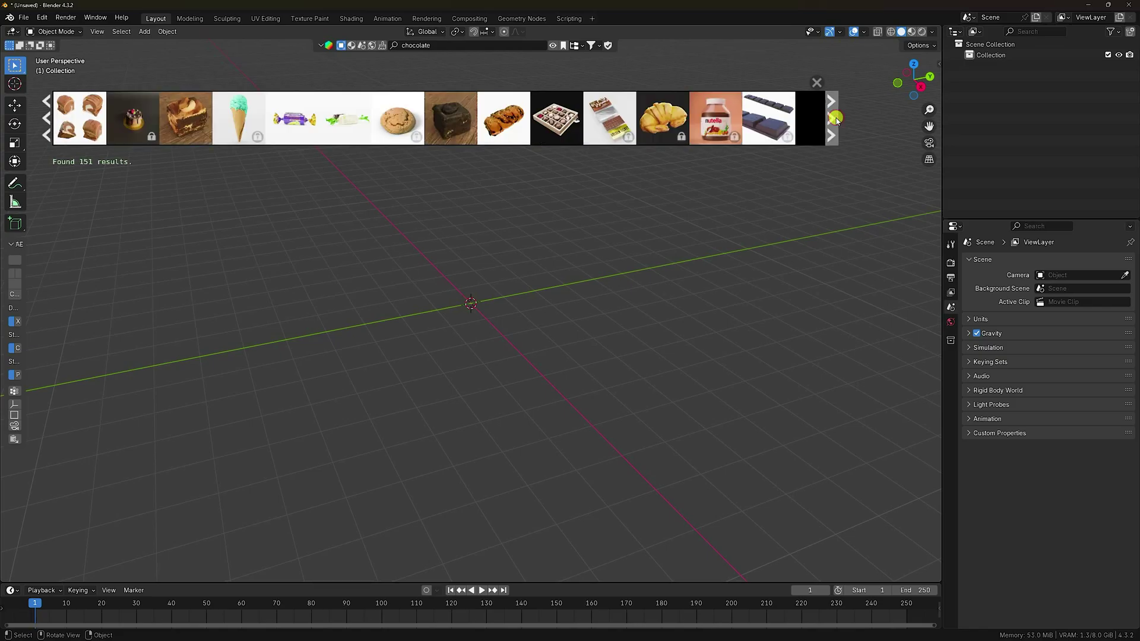
{"action": "left_click", "coordinate": [829, 117]}
{"action": "left_click", "coordinate": [830, 117]}
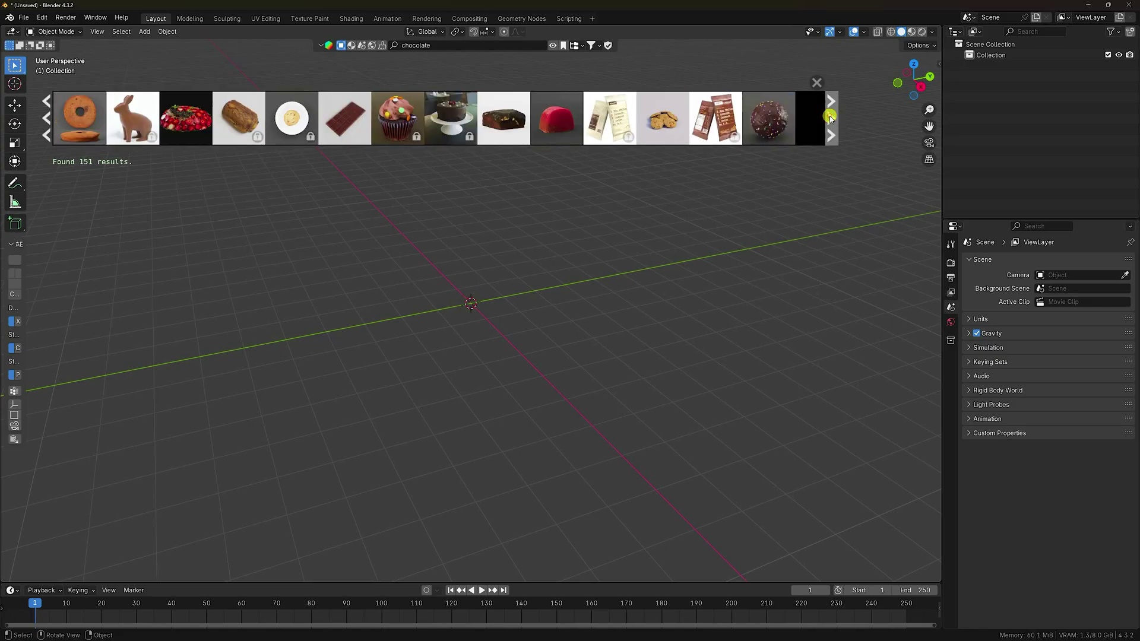
{"action": "left_click", "coordinate": [354, 130]}
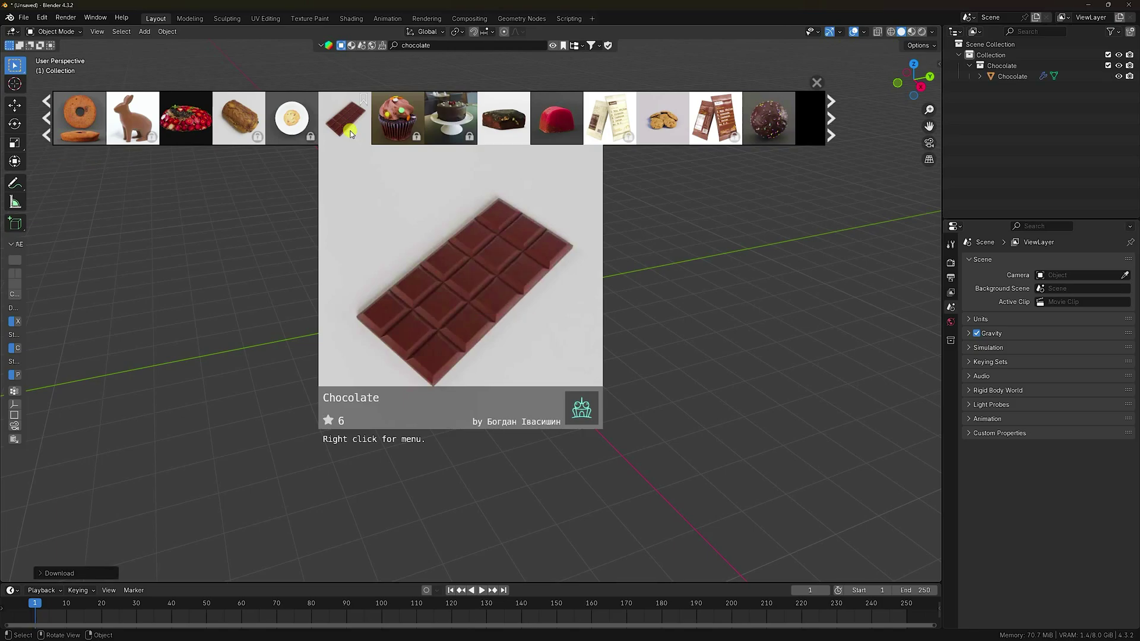
{"action": "left_click", "coordinate": [1025, 79]}
{"action": "key", "text": "s"}
{"action": "left_click", "coordinate": [761, 262]}
- Scale the chocolate bar up to about 2.116 and close the chocolate search results
{"action": "key", "text": "s"}
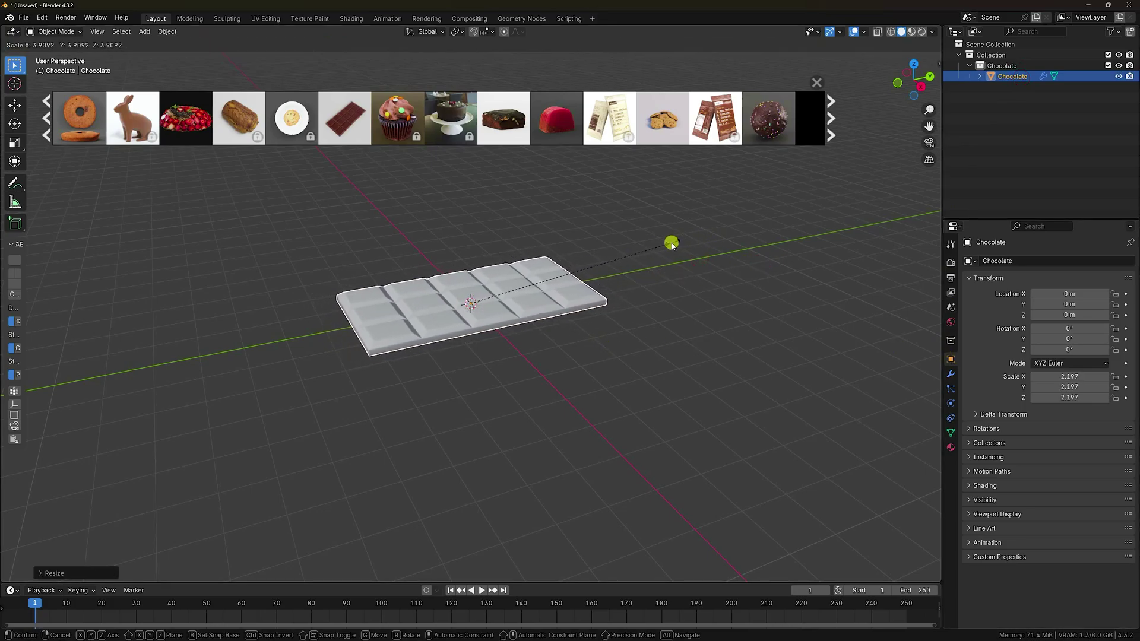
{"action": "left_click", "coordinate": [666, 244]}
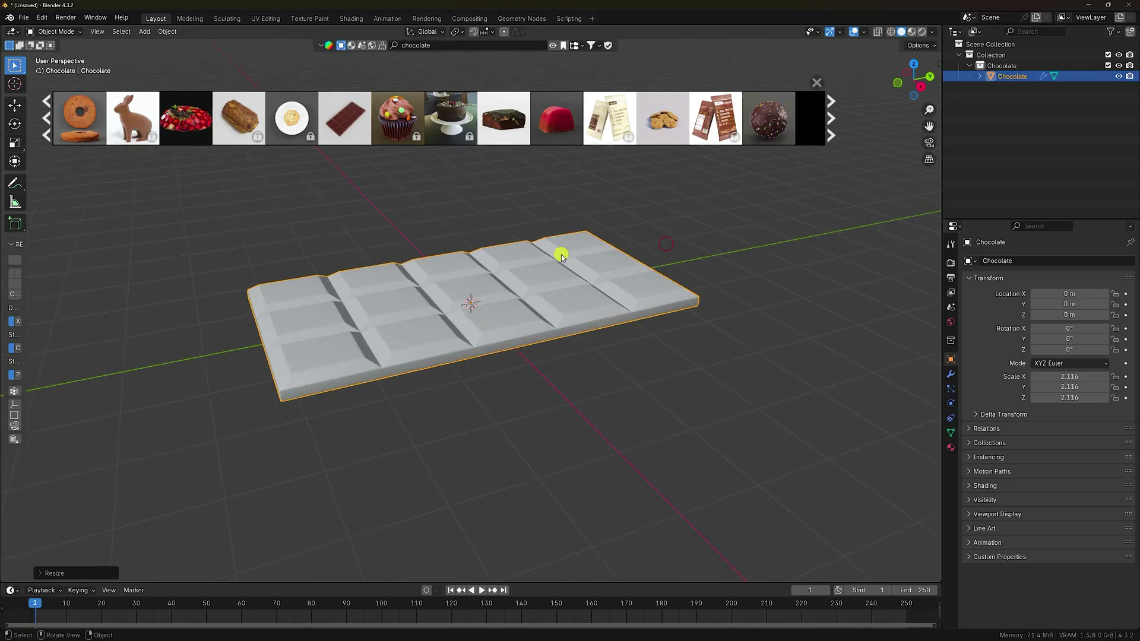
{"action": "middle_click_drag", "start_coordinate": [561, 255], "coordinate": [719, 209], "text": "shift"}
{"action": "left_click", "coordinate": [817, 83]}
- Thicken the chocolate bar along Z to a height scale of 2.933
{"action": "middle_click_drag", "start_coordinate": [603, 341], "coordinate": [534, 321]}
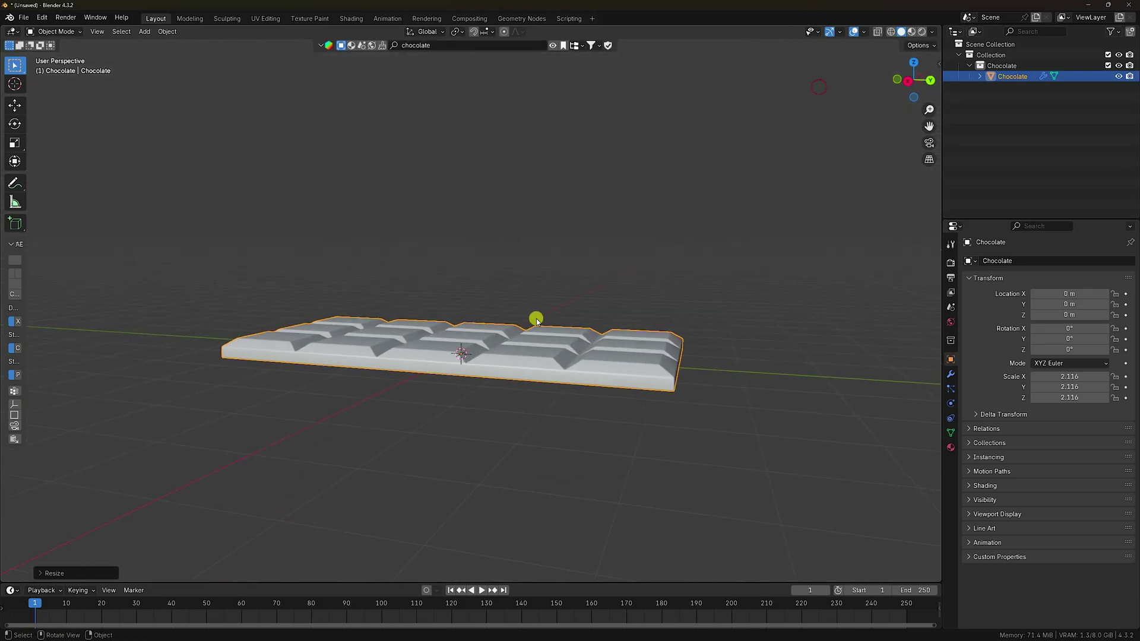
{"action": "scroll", "coordinate": [534, 321], "scroll_direction": "up", "scroll_amount": 4}
{"action": "middle_click_drag", "start_coordinate": [546, 389], "coordinate": [465, 309]}
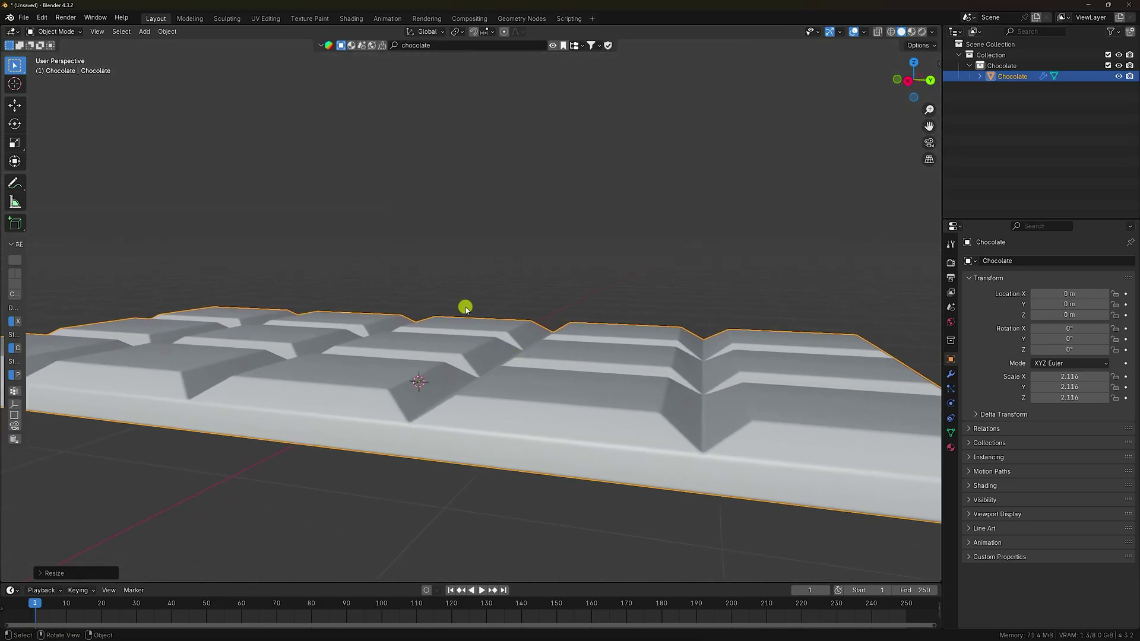
{"action": "left_click", "coordinate": [15, 141]}
{"action": "left_click_drag", "start_coordinate": [417, 338], "coordinate": [419, 318]}
{"action": "left_click", "coordinate": [12, 107]}
{"action": "scroll", "coordinate": [300, 173], "scroll_direction": "down", "scroll_amount": 5}
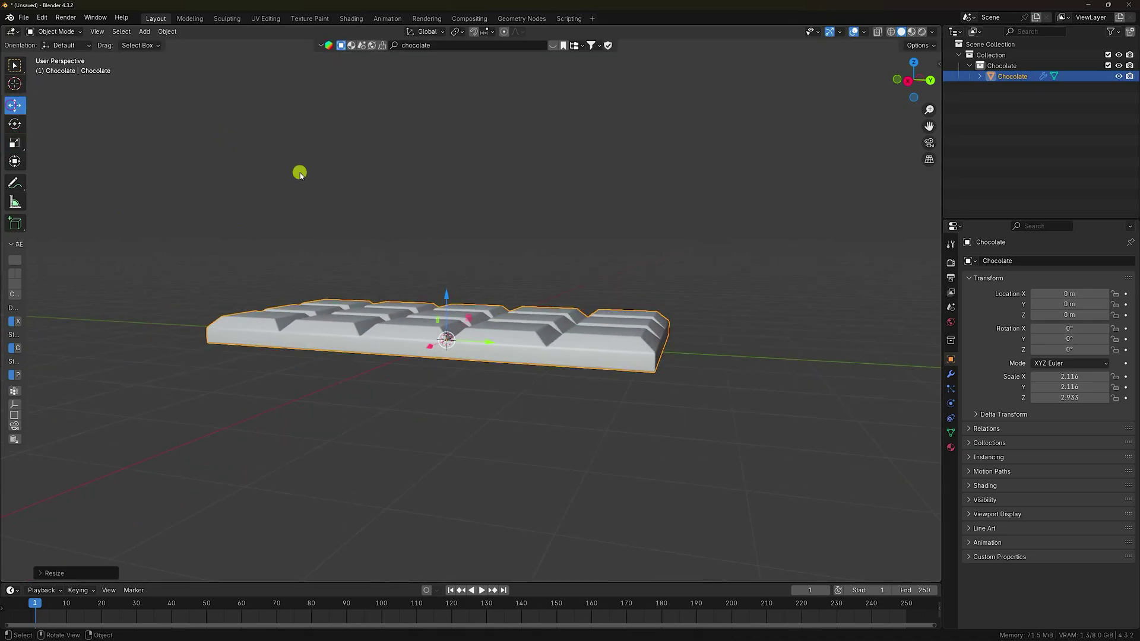
{"action": "middle_click_drag", "start_coordinate": [300, 173], "coordinate": [465, 278]}
- Add a plane and scale it up to 13.732 as the backdrop floor
{"action": "left_click", "coordinate": [143, 31]}
{"action": "mouse_move", "coordinate": [160, 44]}
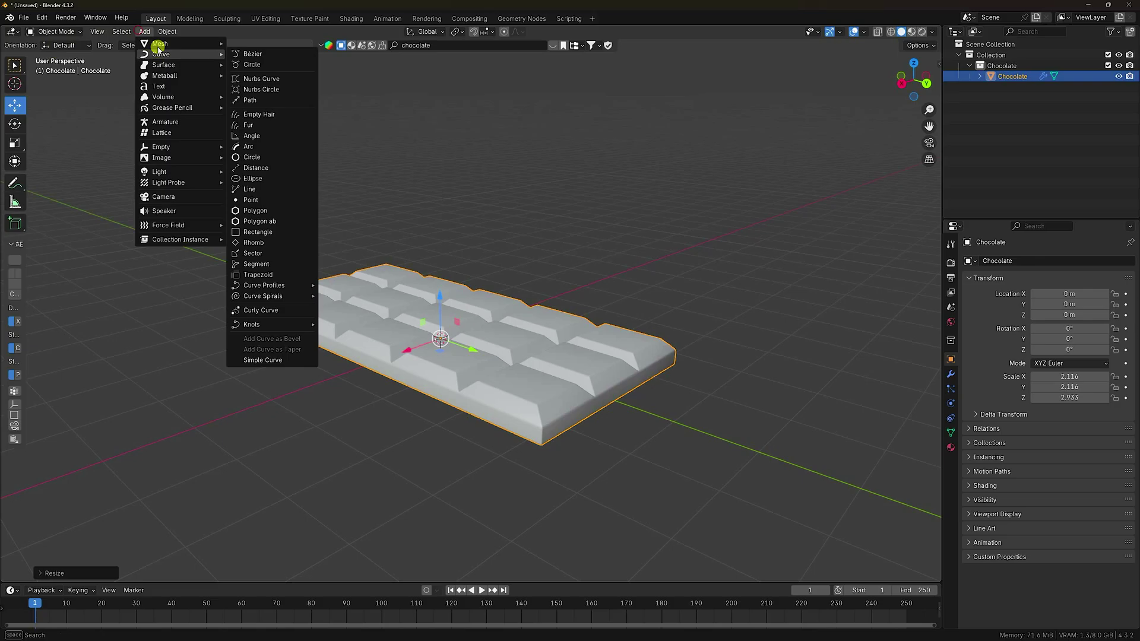
{"action": "left_click", "coordinate": [252, 44]}
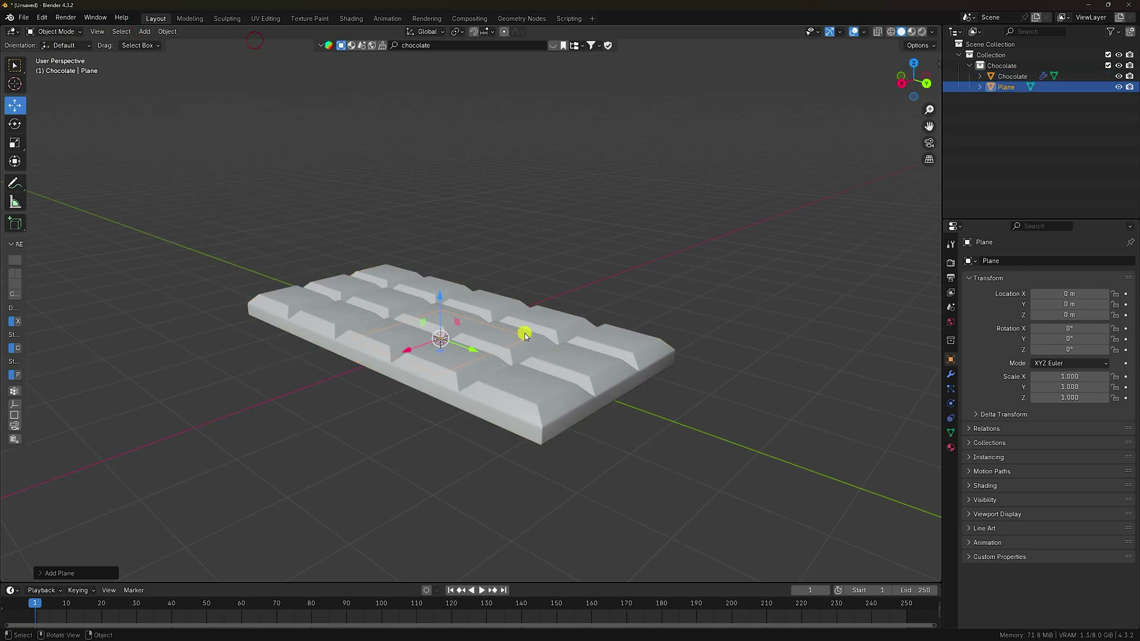
{"action": "key", "text": "s"}
{"action": "left_click", "coordinate": [688, 336]}
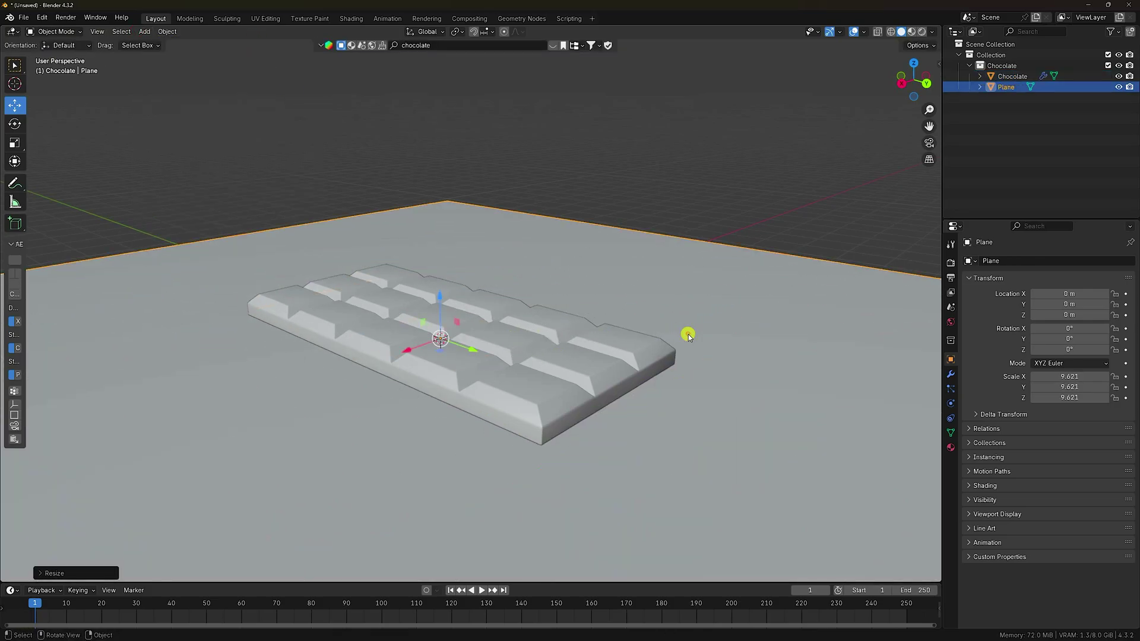
{"action": "scroll", "coordinate": [585, 318], "scroll_direction": "down", "scroll_amount": 5}
{"action": "middle_click_drag", "start_coordinate": [585, 319], "coordinate": [524, 296]}
{"action": "key", "text": "s"}
{"action": "left_click", "coordinate": [612, 300]}
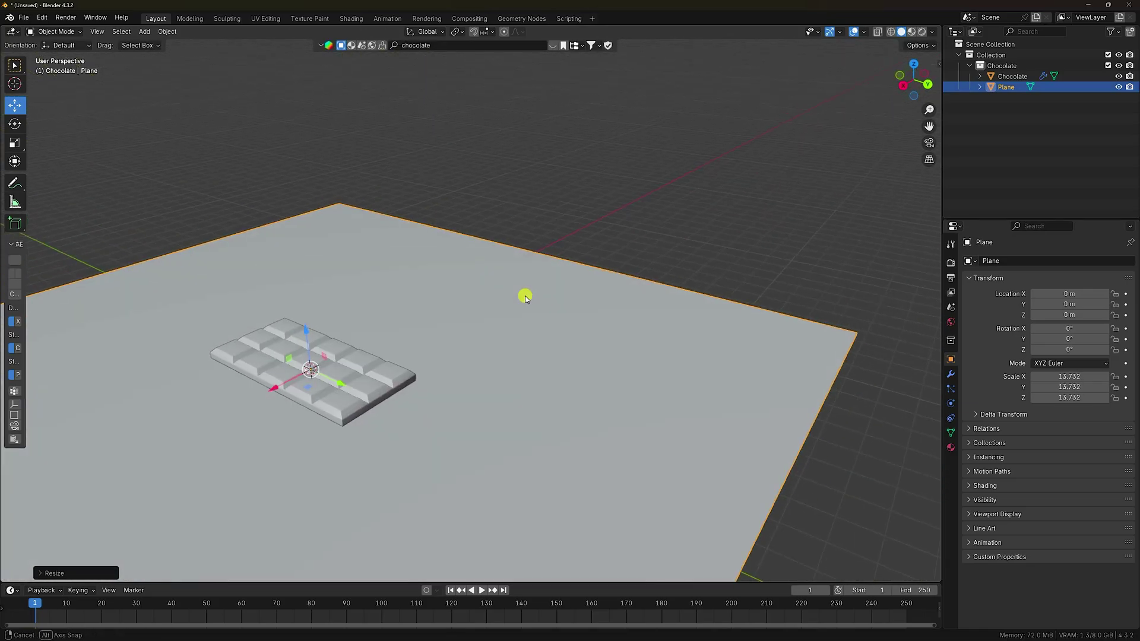
- In Edit Mode, extrude the plane's back edge up into a vertical wall
{"action": "left_click", "coordinate": [56, 32]}
{"action": "left_click", "coordinate": [62, 57]}
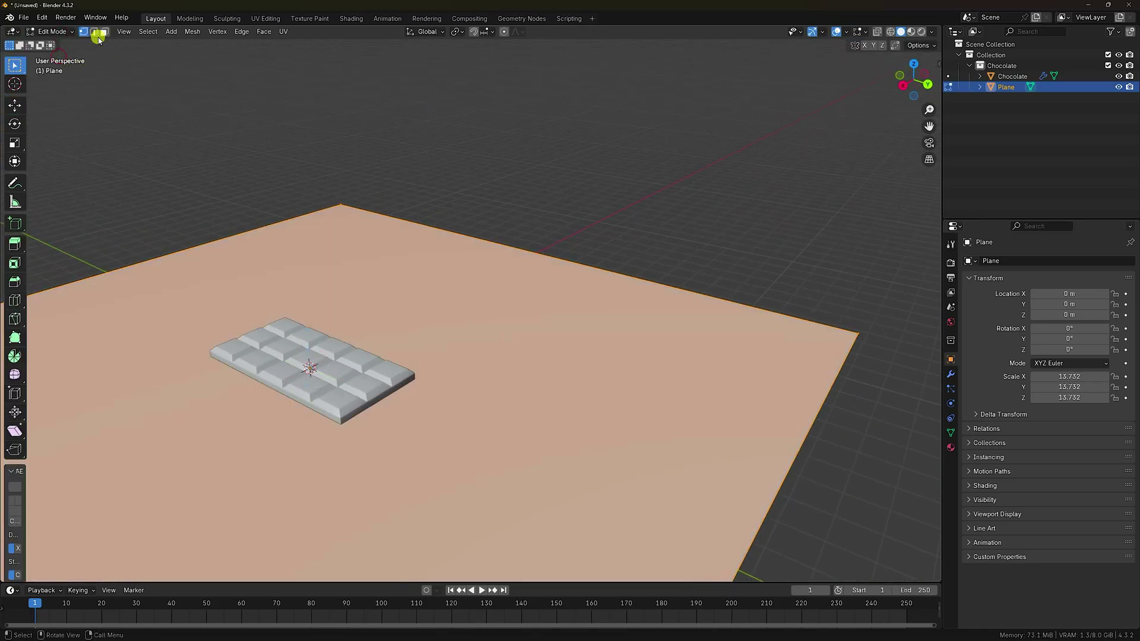
{"action": "key", "text": "alt+a"}
{"action": "scroll", "coordinate": [453, 234], "scroll_direction": "down", "scroll_amount": 4}
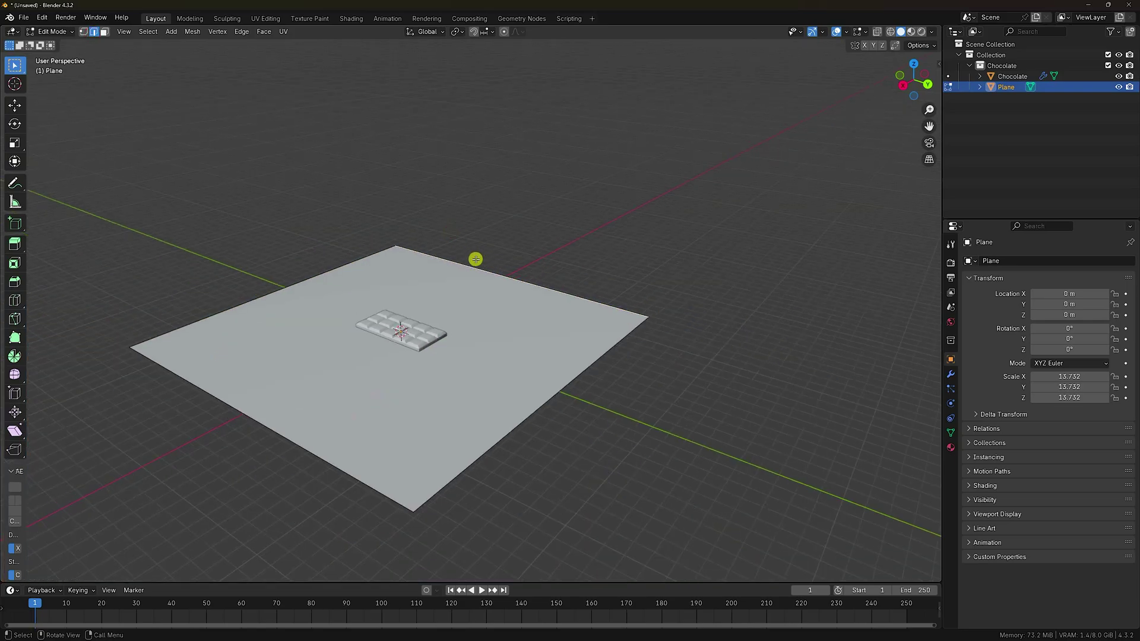
{"action": "middle_click_drag", "start_coordinate": [476, 259], "coordinate": [451, 263]}
{"action": "key", "text": "e"}
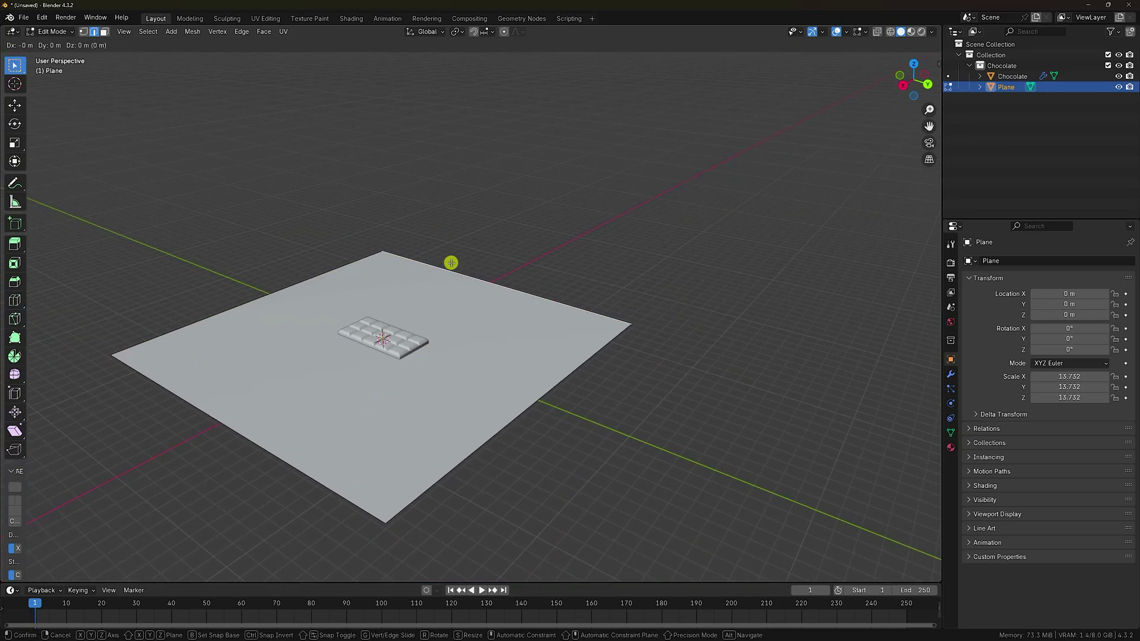
{"action": "left_click", "coordinate": [451, 263]}
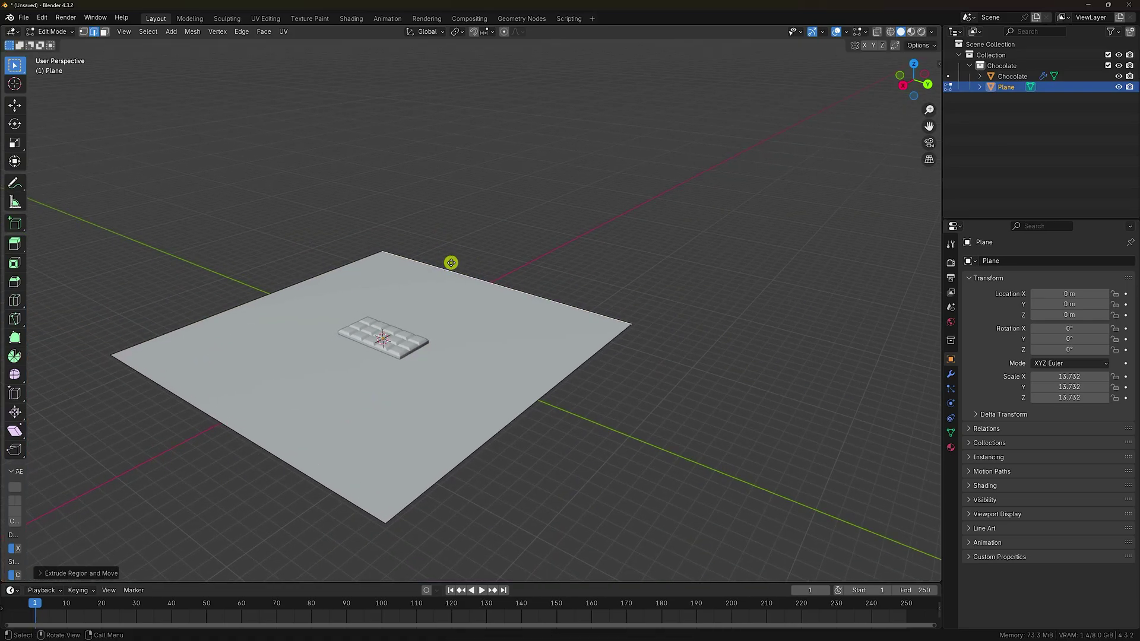
{"action": "left_click", "coordinate": [14, 105]}
{"action": "left_click_drag", "start_coordinate": [486, 244], "coordinate": [517, 47]}
- Round the wall-floor corner with a Bevel modifier of 0.2 m and 40 segments, then return to Object Mode
{"action": "left_click", "coordinate": [480, 281]}
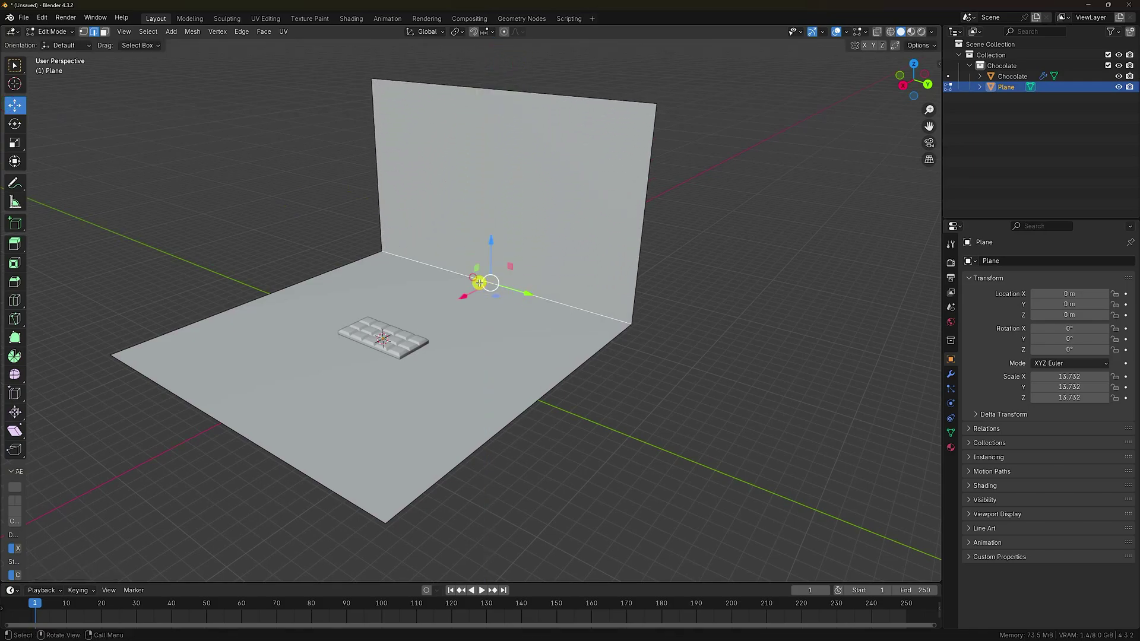
{"action": "left_click", "coordinate": [952, 371]}
{"action": "left_click", "coordinate": [979, 261]}
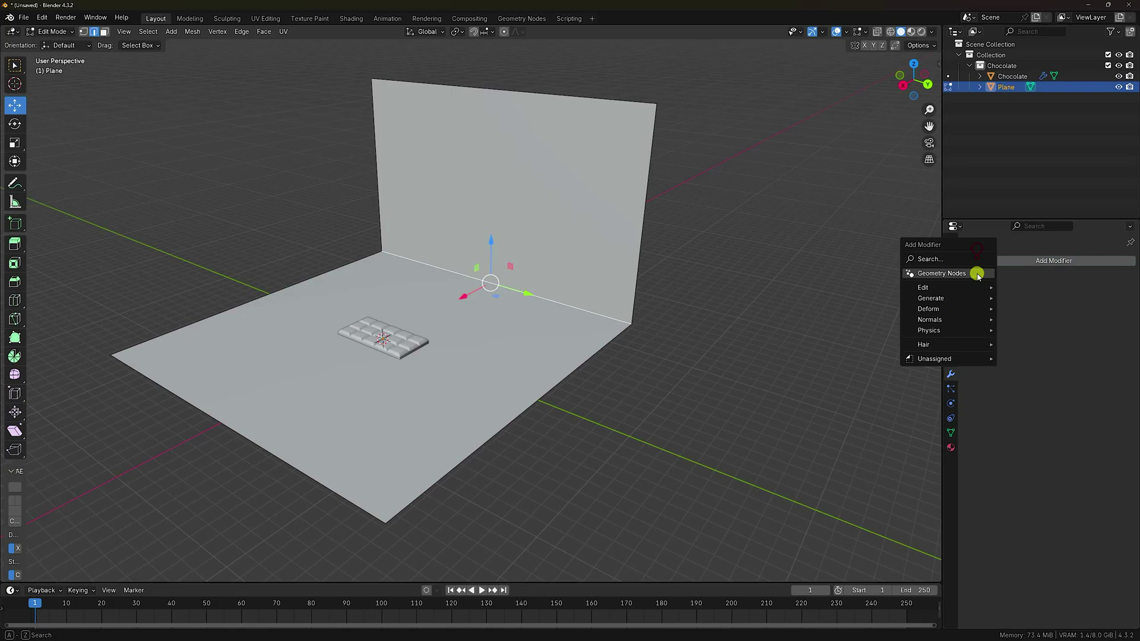
{"action": "mouse_move", "coordinate": [962, 301]}
{"action": "left_click", "coordinate": [1021, 308]}
{"action": "left_click", "coordinate": [1076, 318]}
{"action": "key", "text": "Return"}
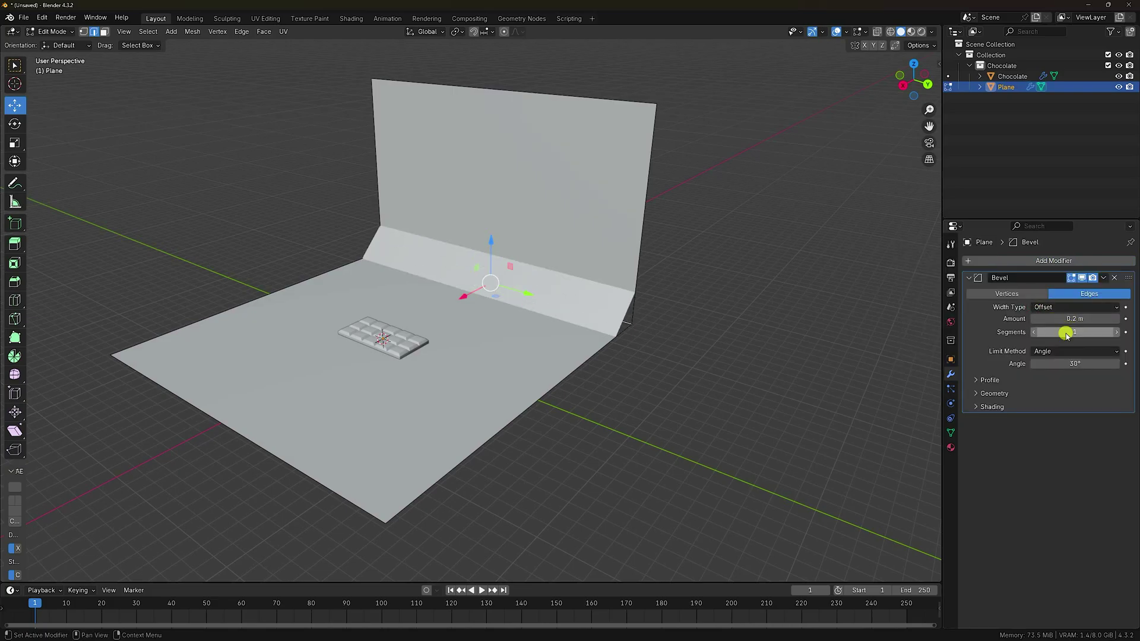
{"action": "left_click", "coordinate": [1066, 334]}
{"action": "type", "text": "40"}
{"action": "key", "text": "Return"}
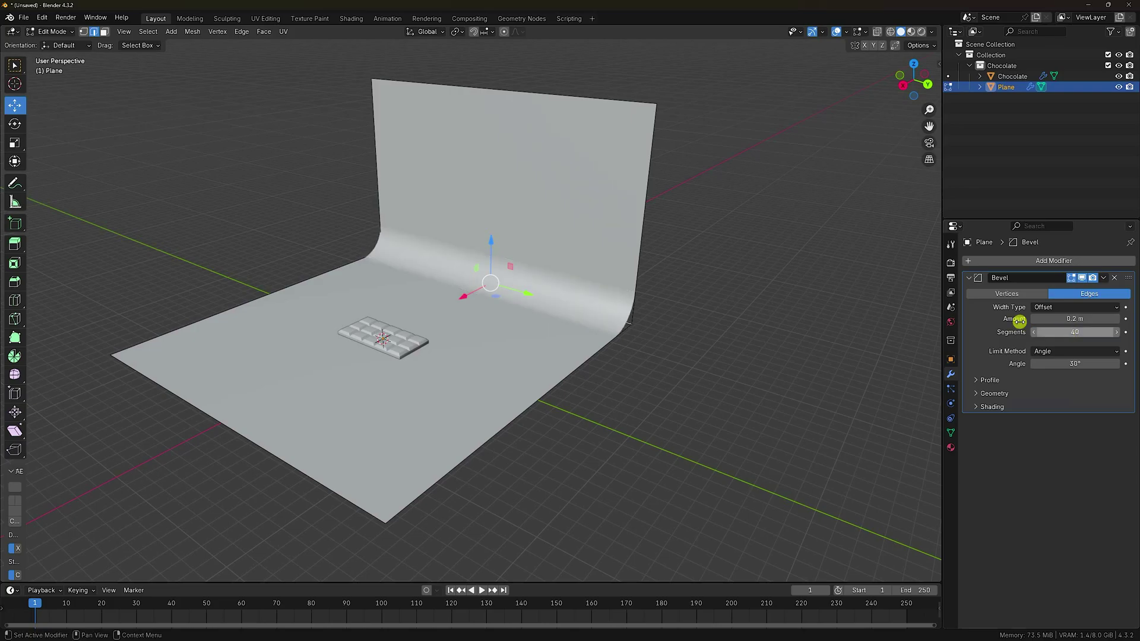
{"action": "left_click", "coordinate": [52, 31]}
{"action": "left_click", "coordinate": [56, 41]}
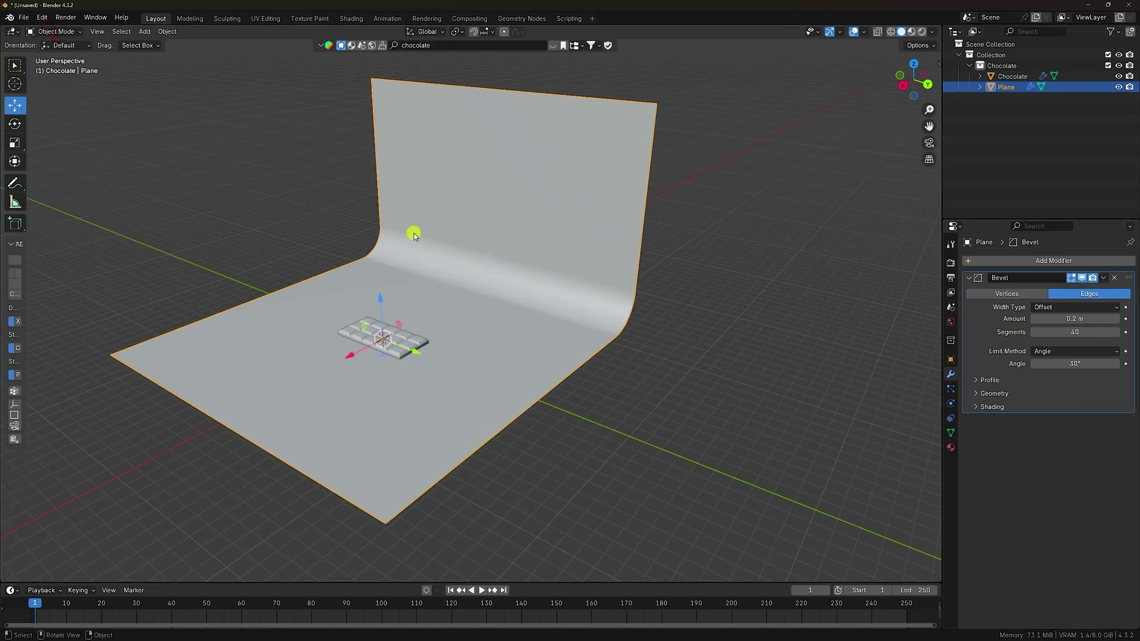
- Shade the backdrop smooth and slide it along the X axis
{"action": "right_click", "coordinate": [514, 236]}
{"action": "left_click", "coordinate": [510, 231]}
{"action": "scroll", "coordinate": [322, 373], "scroll_direction": "up", "scroll_amount": 2}
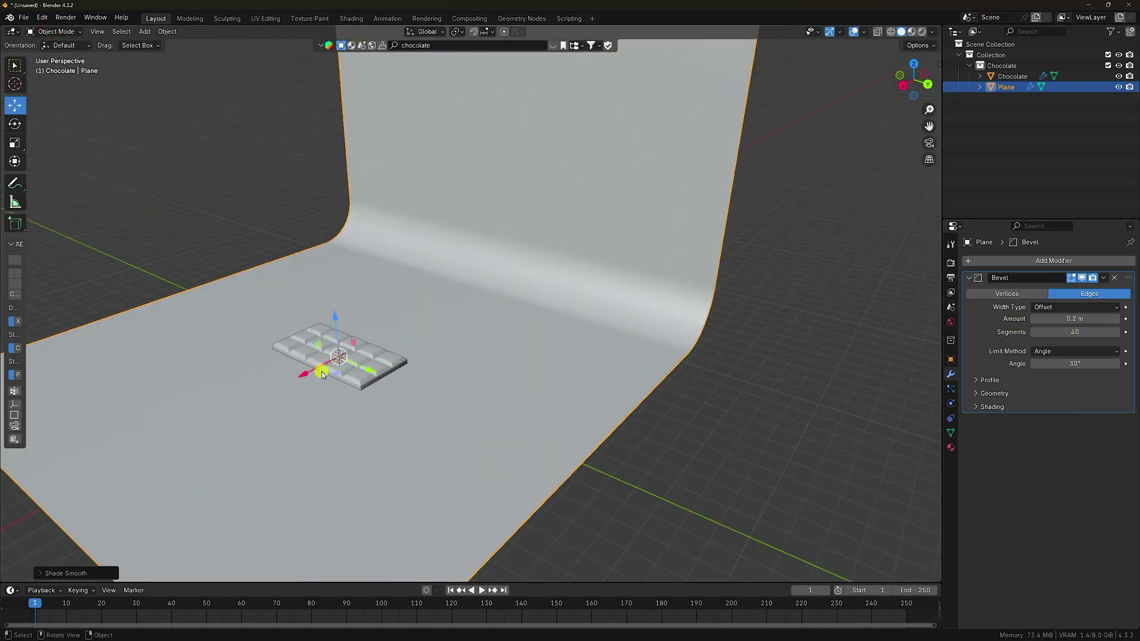
{"action": "left_click_drag", "start_coordinate": [311, 374], "coordinate": [287, 372]}
- Nudge the backdrop along Z in front view so the chocolate bar rests on its floor
{"action": "middle_click_drag", "start_coordinate": [443, 384], "coordinate": [439, 358]}
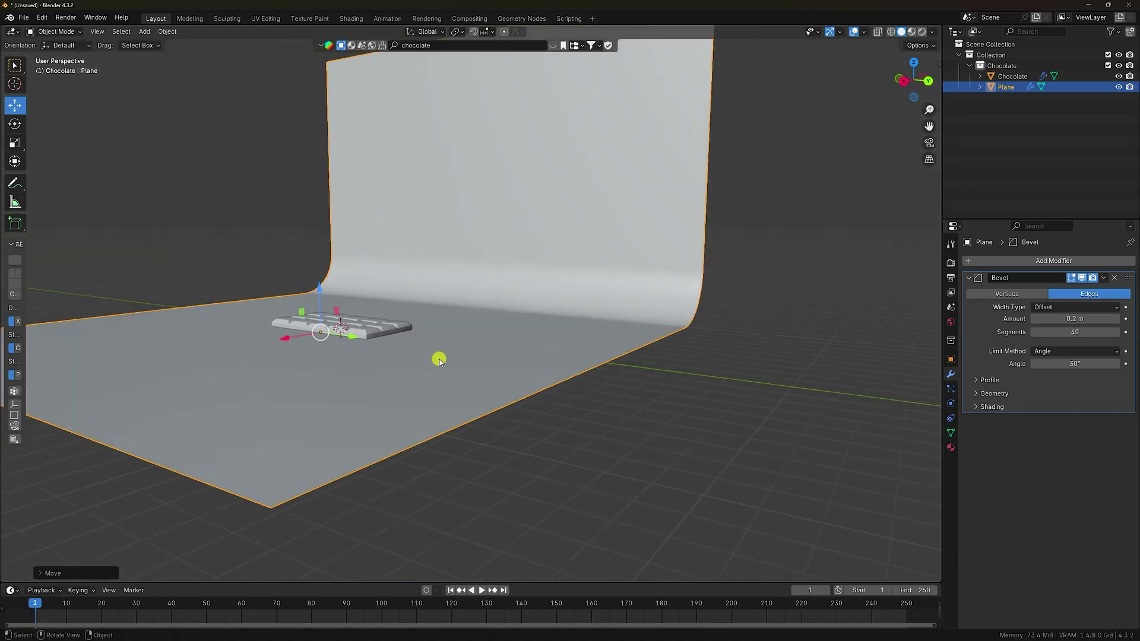
{"action": "key", "text": "KP_1"}
{"action": "scroll", "coordinate": [621, 321], "scroll_direction": "up", "scroll_amount": 6}
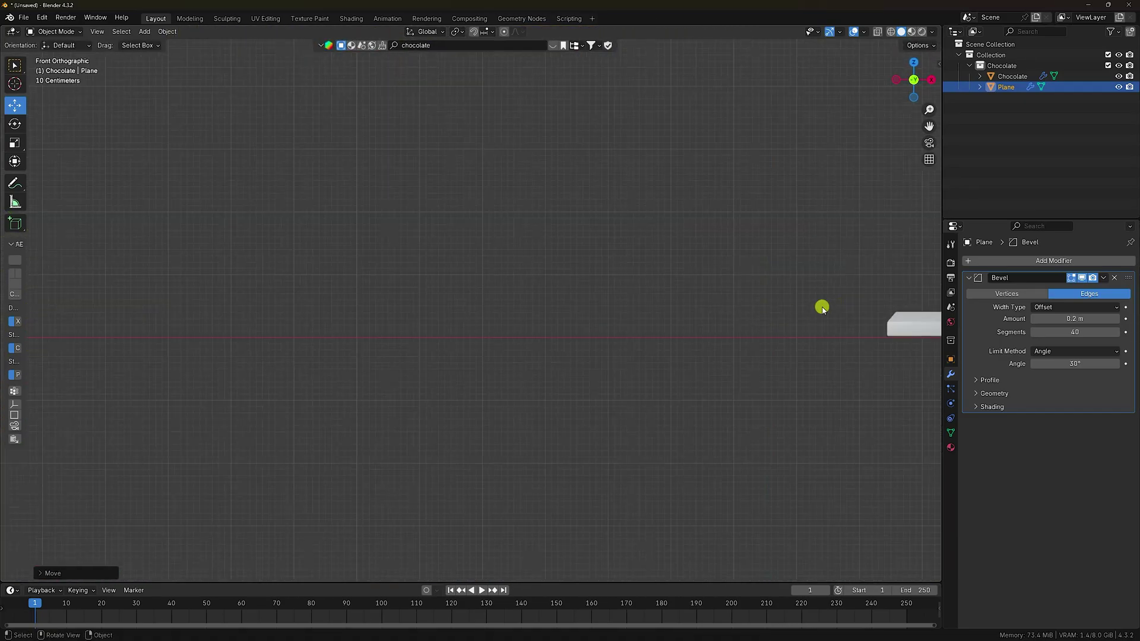
{"action": "middle_click_drag", "start_coordinate": [822, 305], "coordinate": [187, 285], "text": "shift"}
{"action": "scroll", "coordinate": [288, 305], "scroll_direction": "up", "scroll_amount": 4}
{"action": "middle_click_drag", "start_coordinate": [407, 302], "coordinate": [640, 324], "text": "shift"}
{"action": "left_click_drag", "start_coordinate": [621, 313], "coordinate": [636, 331]}
{"action": "middle_click_drag", "start_coordinate": [636, 331], "coordinate": [479, 348]}
{"action": "scroll", "coordinate": [446, 330], "scroll_direction": "down", "scroll_amount": 3}
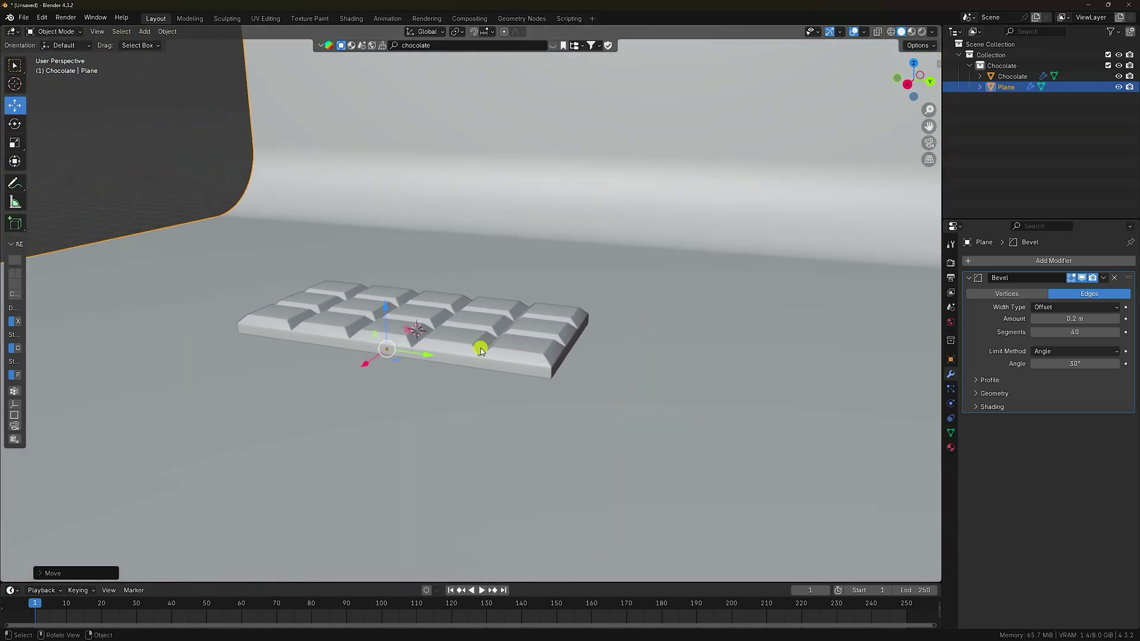
{"action": "scroll", "coordinate": [439, 340], "scroll_direction": "up", "scroll_amount": 2}
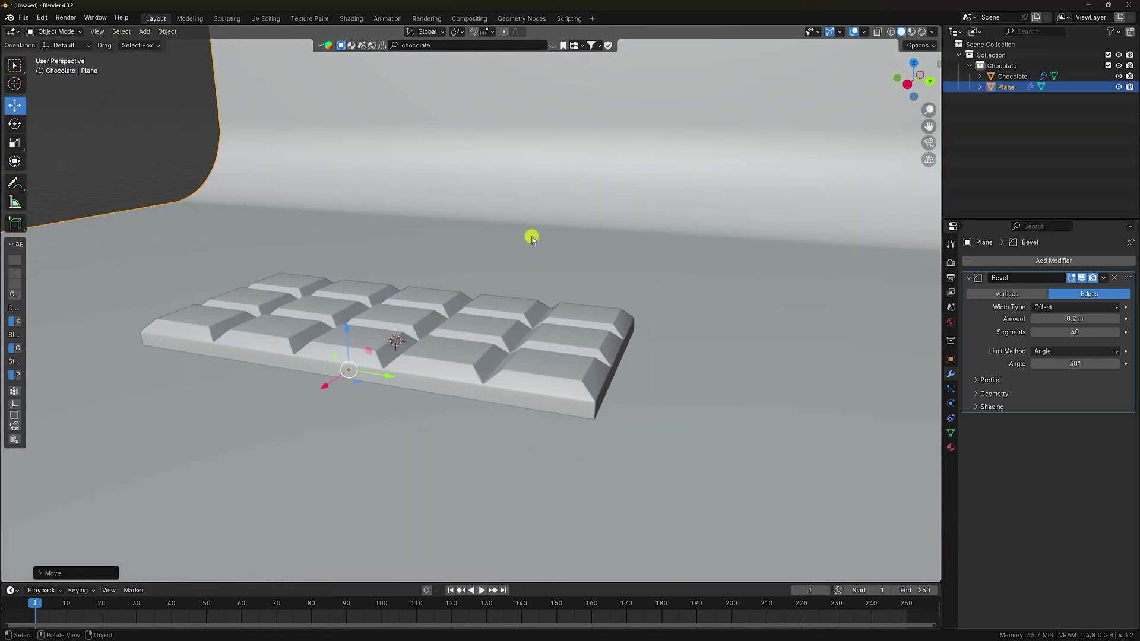
{"action": "left_click", "coordinate": [950, 447]}
- Add a new material with base colour B56344FF copied from the Color notes file
{"action": "left_click", "coordinate": [1015, 306]}
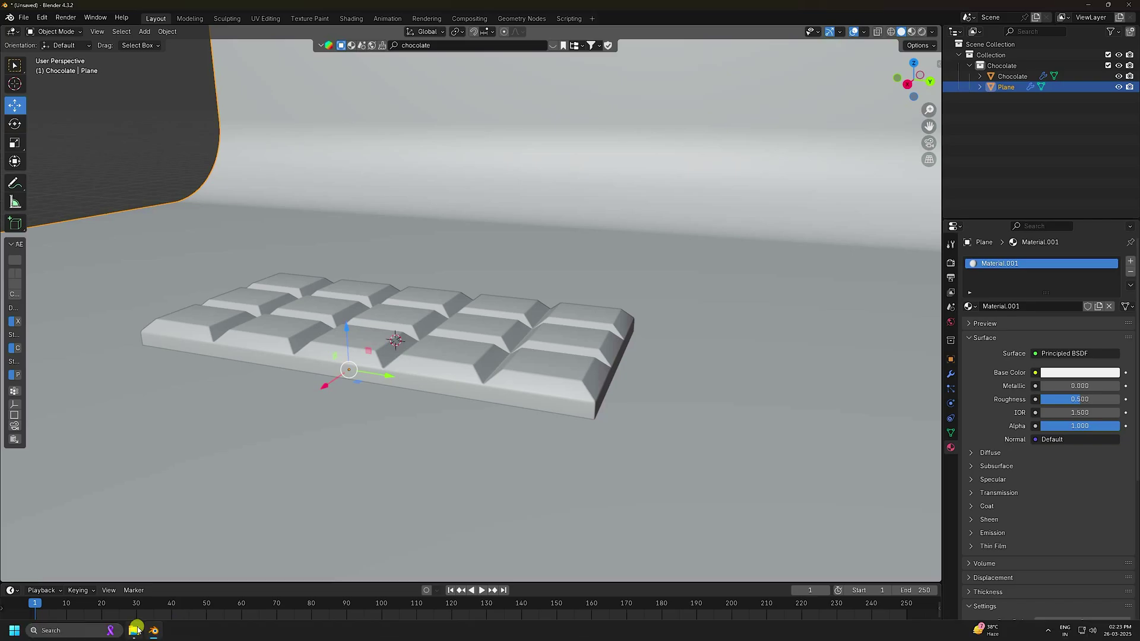
{"action": "left_click", "coordinate": [135, 630]}
{"action": "left_click", "coordinate": [408, 221]}
{"action": "double_click", "coordinate": [382, 278]}
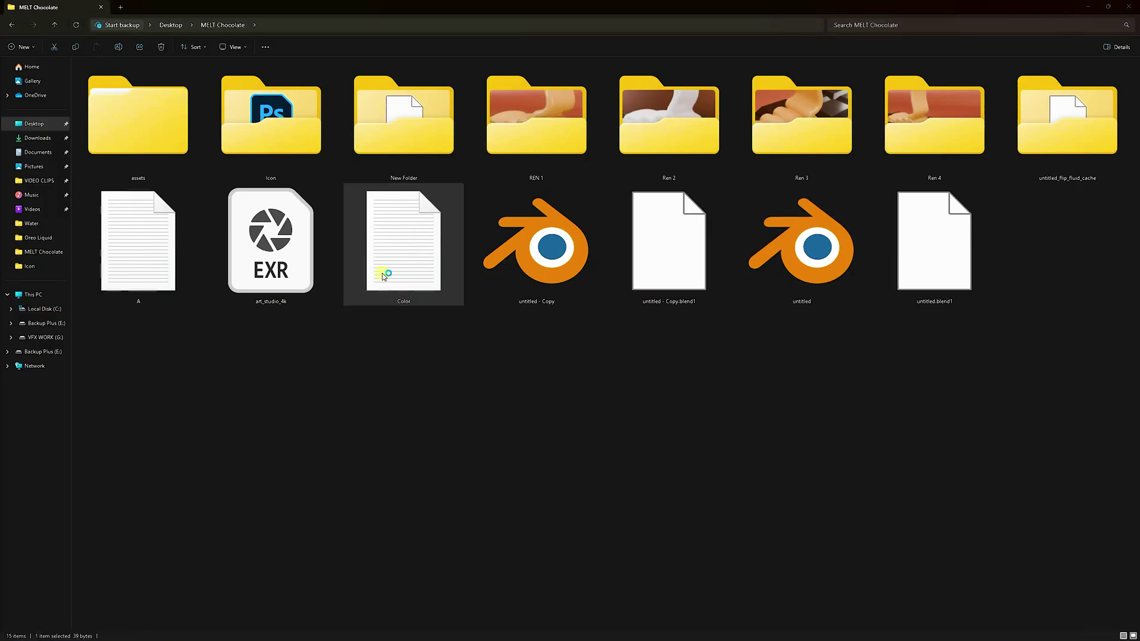
{"action": "double_click", "coordinate": [70, 226]}
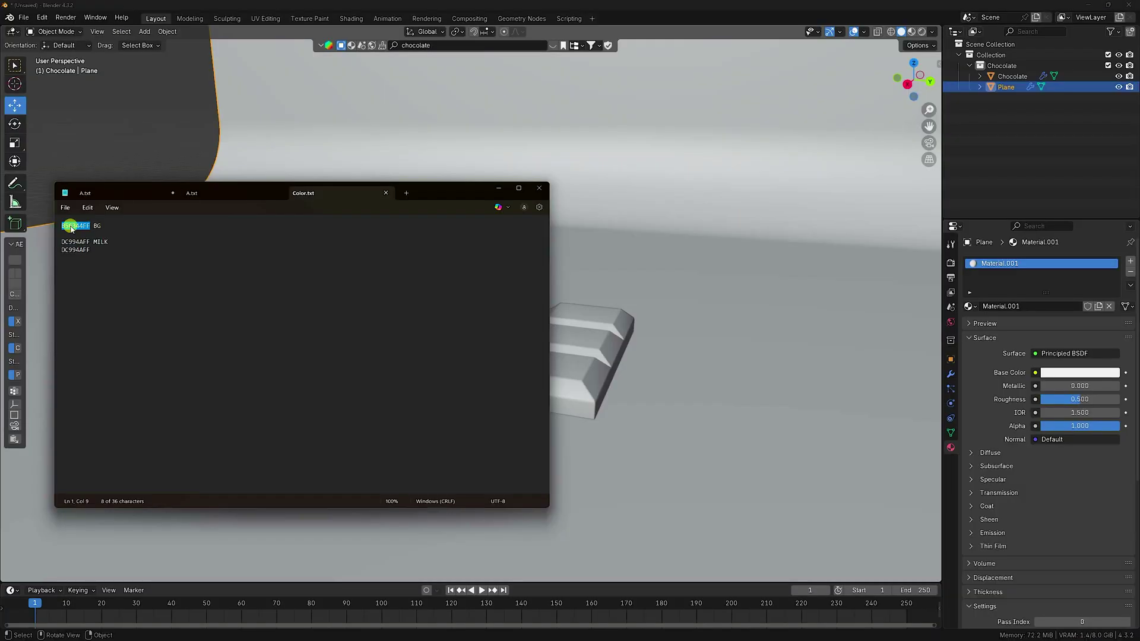
{"action": "left_click", "coordinate": [1084, 373]}
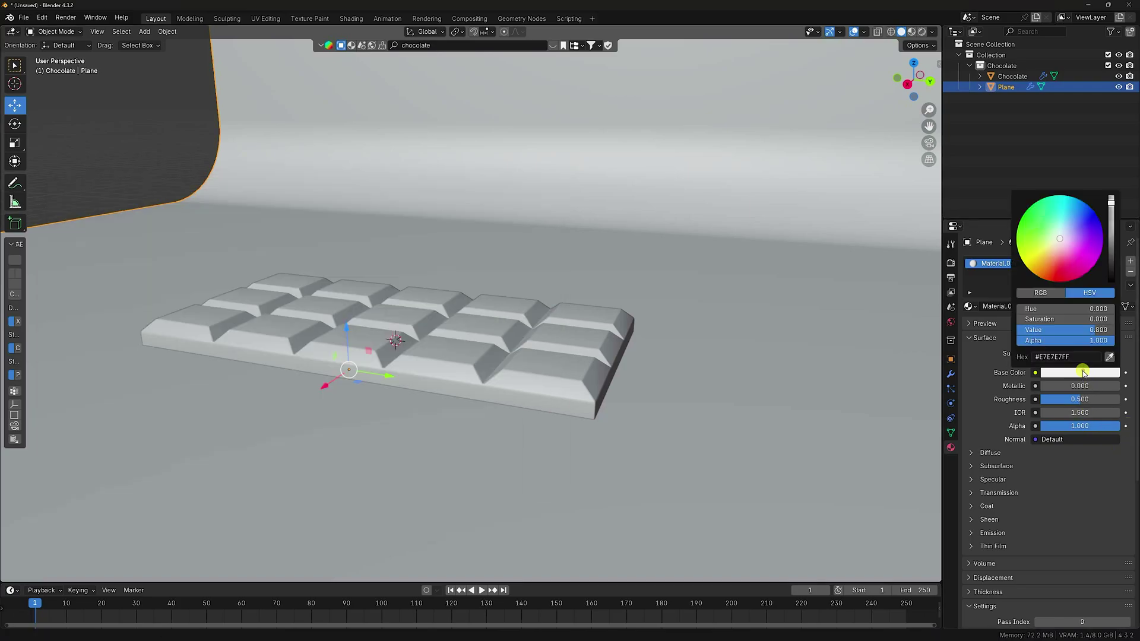
{"action": "key", "text": "Return"}
- Set the material's roughness to 0.8
{"action": "left_click", "coordinate": [1075, 403]}
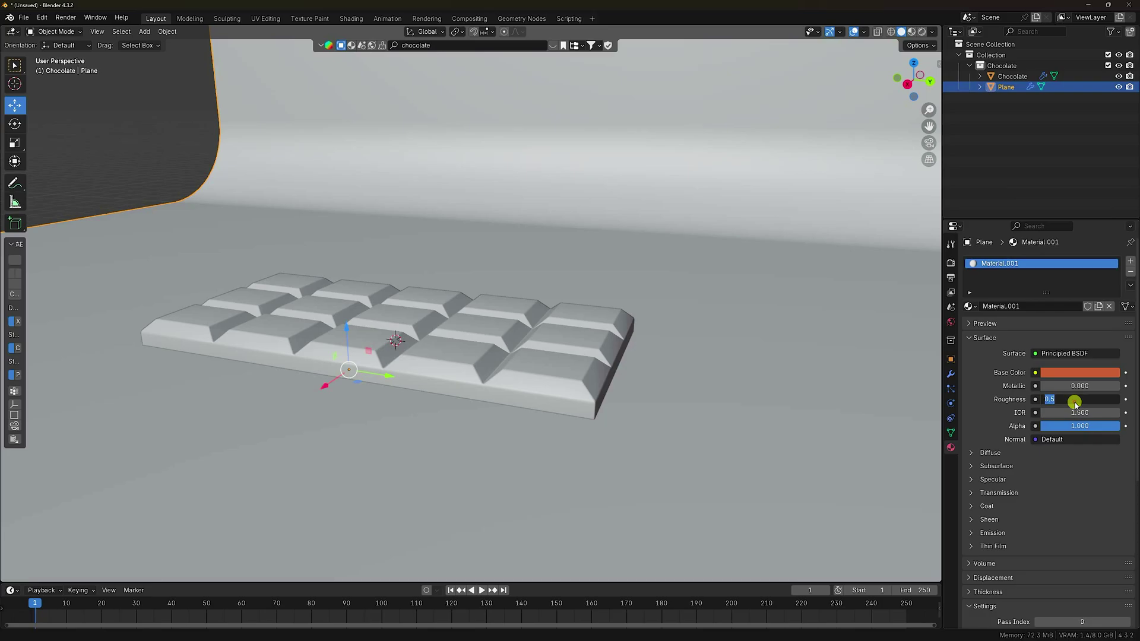
{"action": "type", "text": "0.8"}
{"action": "key", "text": "Return"}
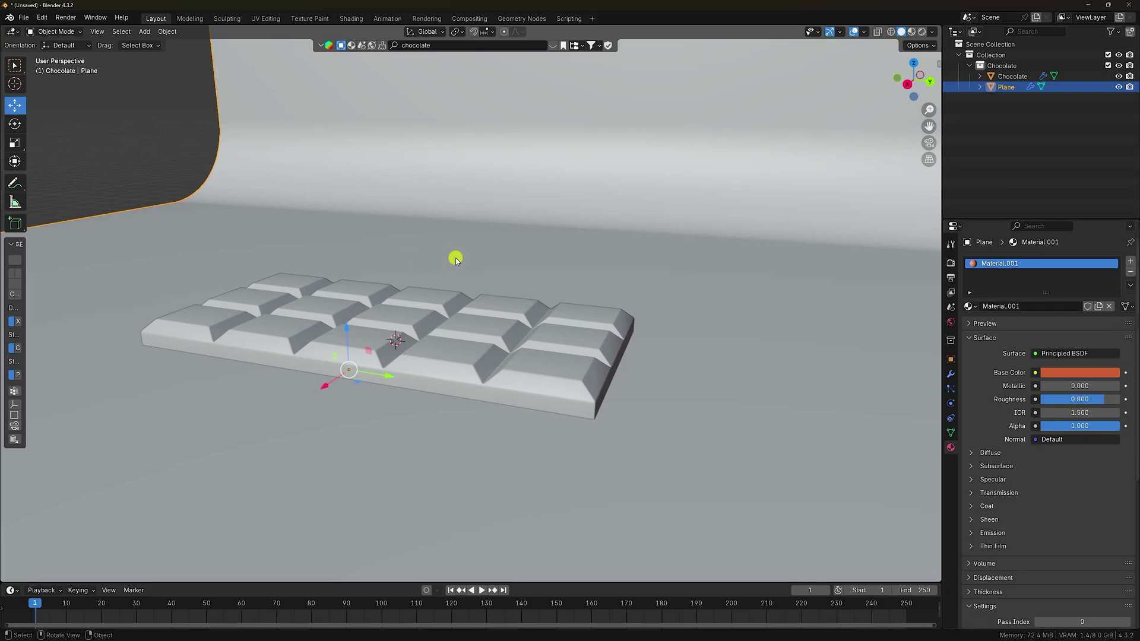
{"action": "left_click", "coordinate": [951, 264]}
- Switch to Cycles on GPU Compute with 256 maximum render samples
{"action": "left_click", "coordinate": [1066, 262]}
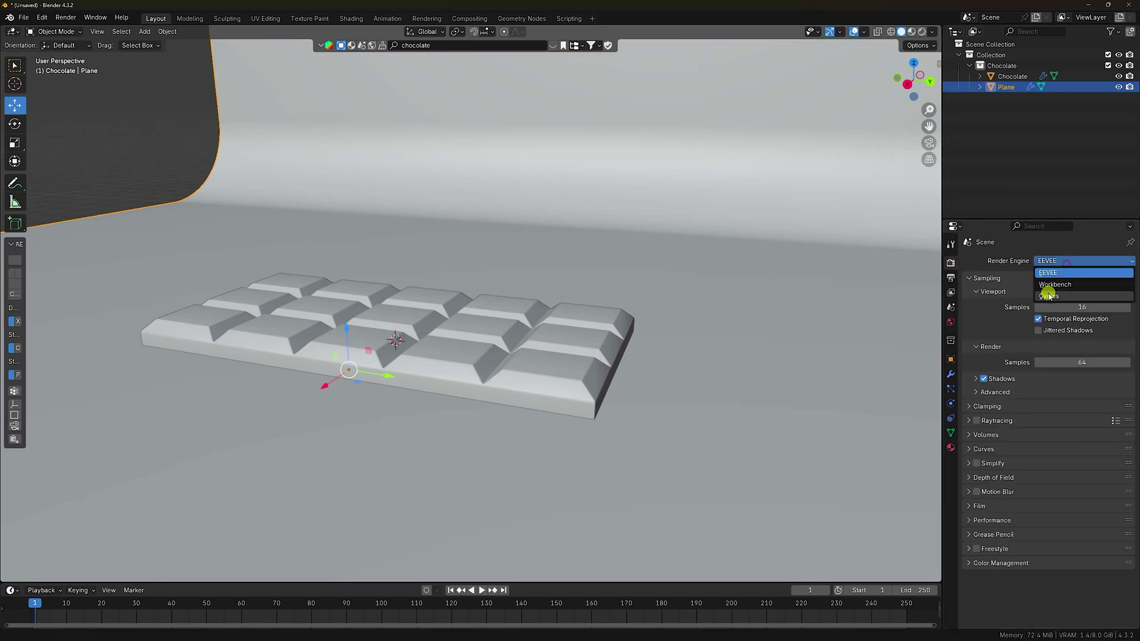
{"action": "left_click", "coordinate": [1050, 293]}
{"action": "left_click", "coordinate": [1053, 287]}
{"action": "left_click", "coordinate": [1048, 312]}
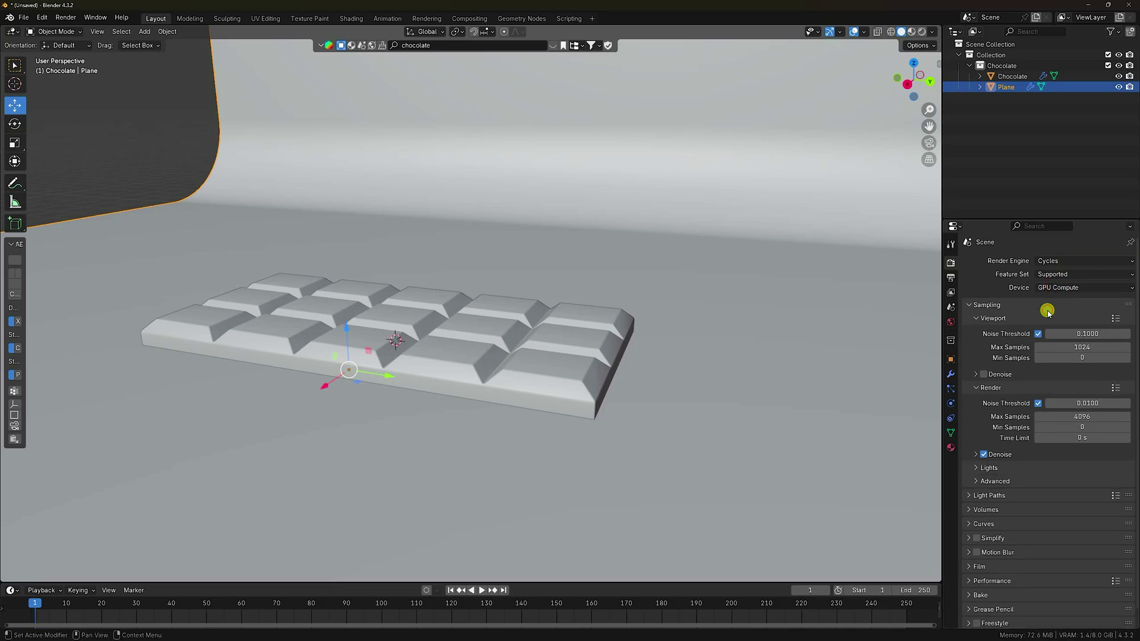
{"action": "left_click", "coordinate": [1085, 417]}
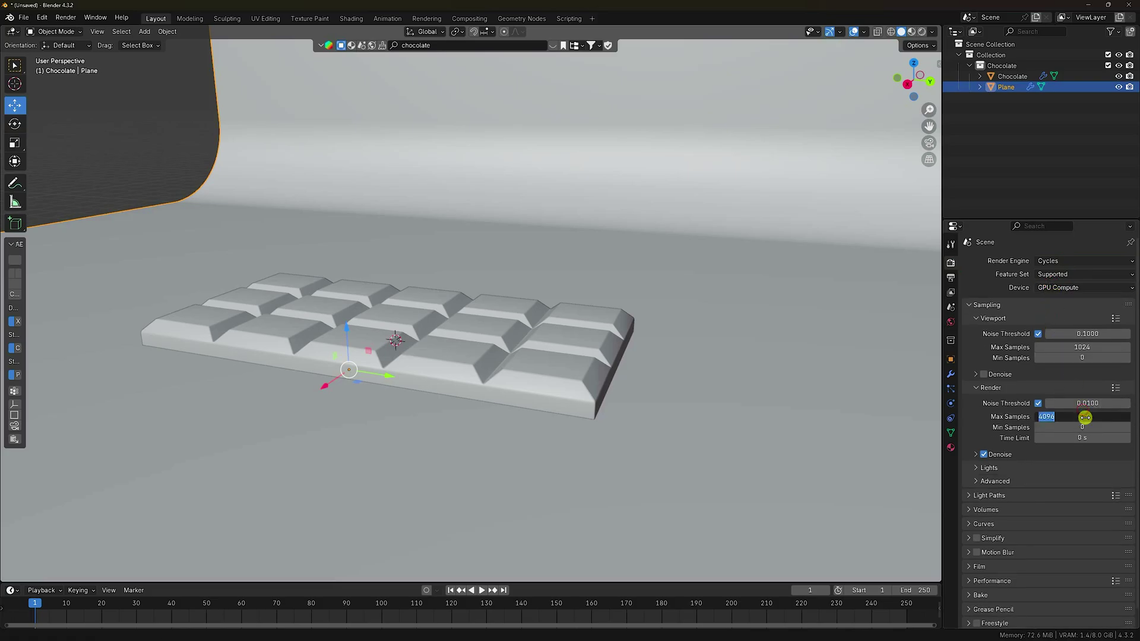
{"action": "key", "text": "Return"}
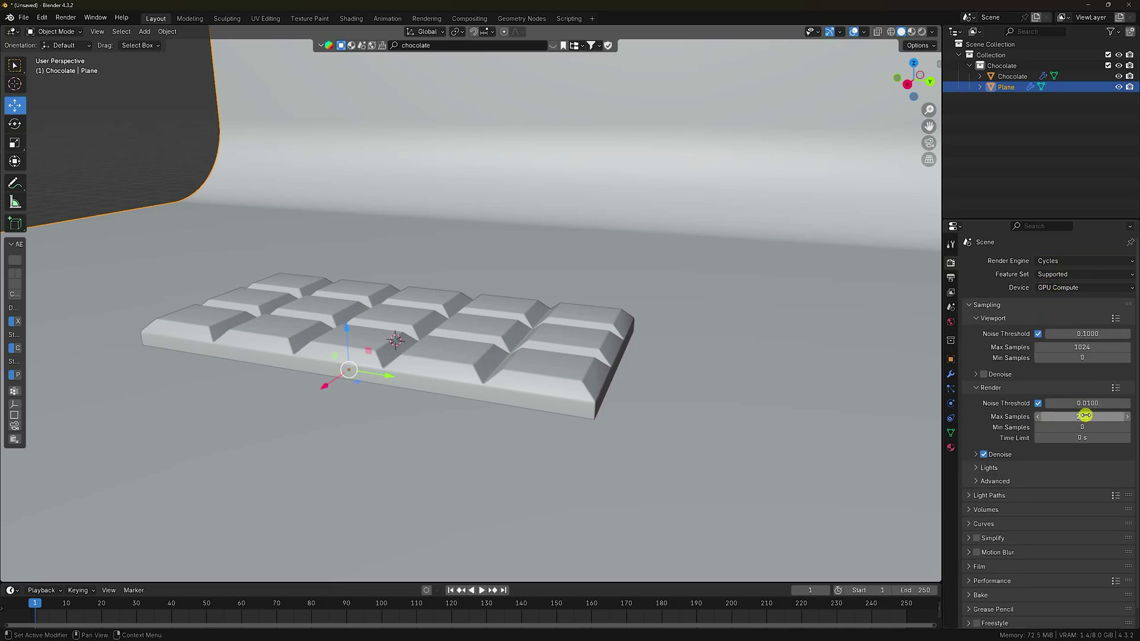
{"action": "middle_click_drag", "start_coordinate": [376, 323], "coordinate": [484, 334]}
- Drive the world colour with an Environment Texture using art_studio_4k.exr from MELT Chocolate
{"action": "left_click", "coordinate": [951, 325]}
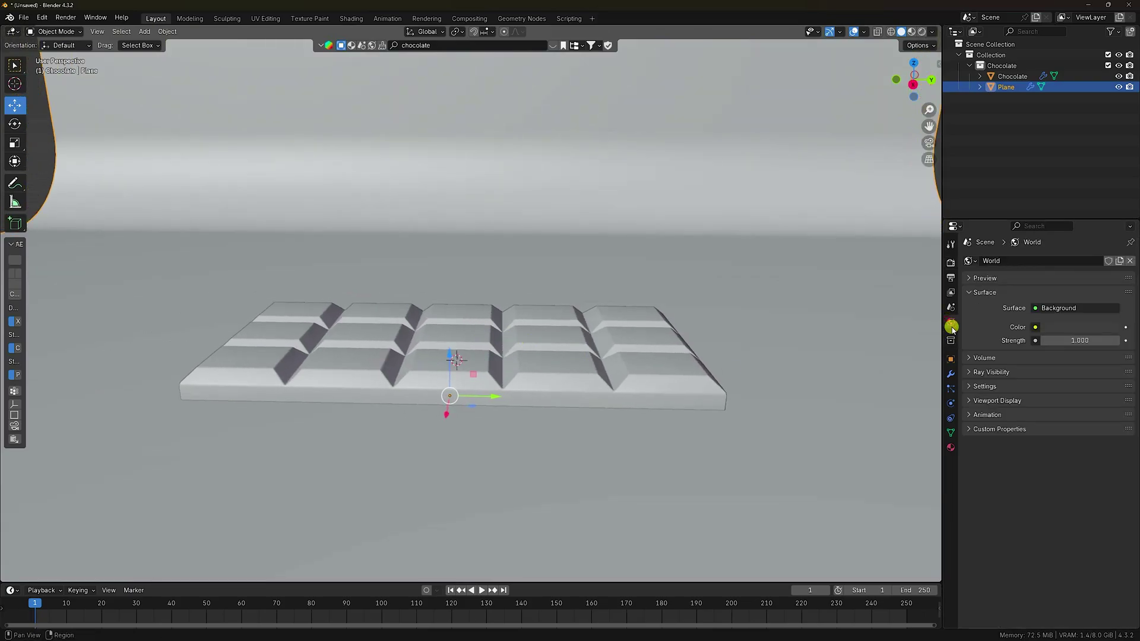
{"action": "left_click", "coordinate": [1033, 328]}
{"action": "left_click", "coordinate": [815, 375]}
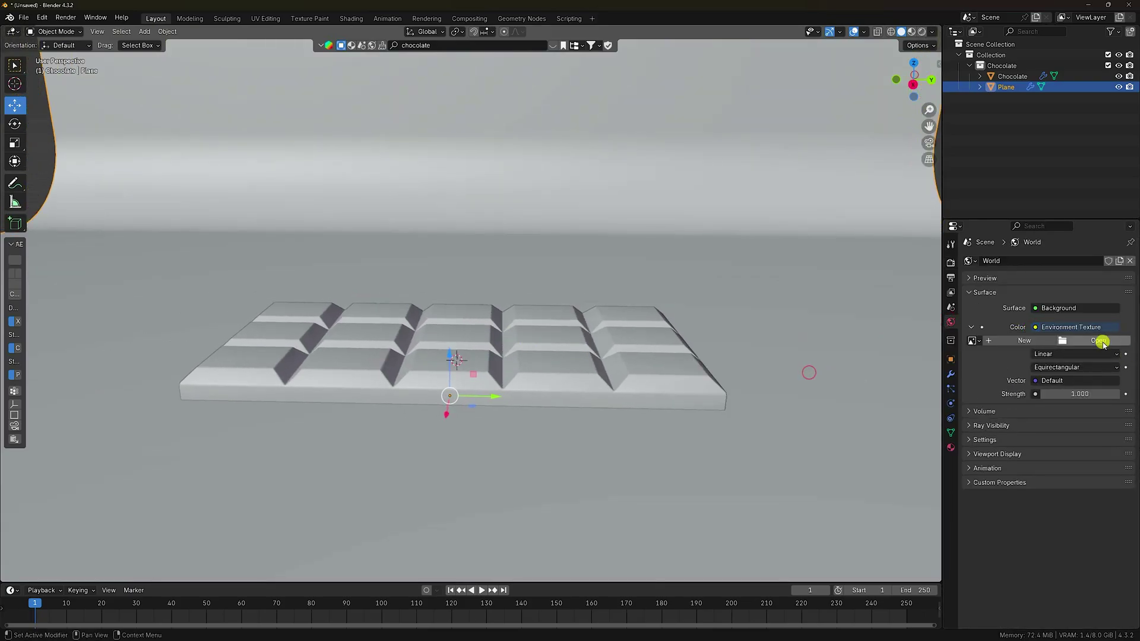
{"action": "left_click", "coordinate": [1099, 340]}
{"action": "left_click", "coordinate": [273, 161]}
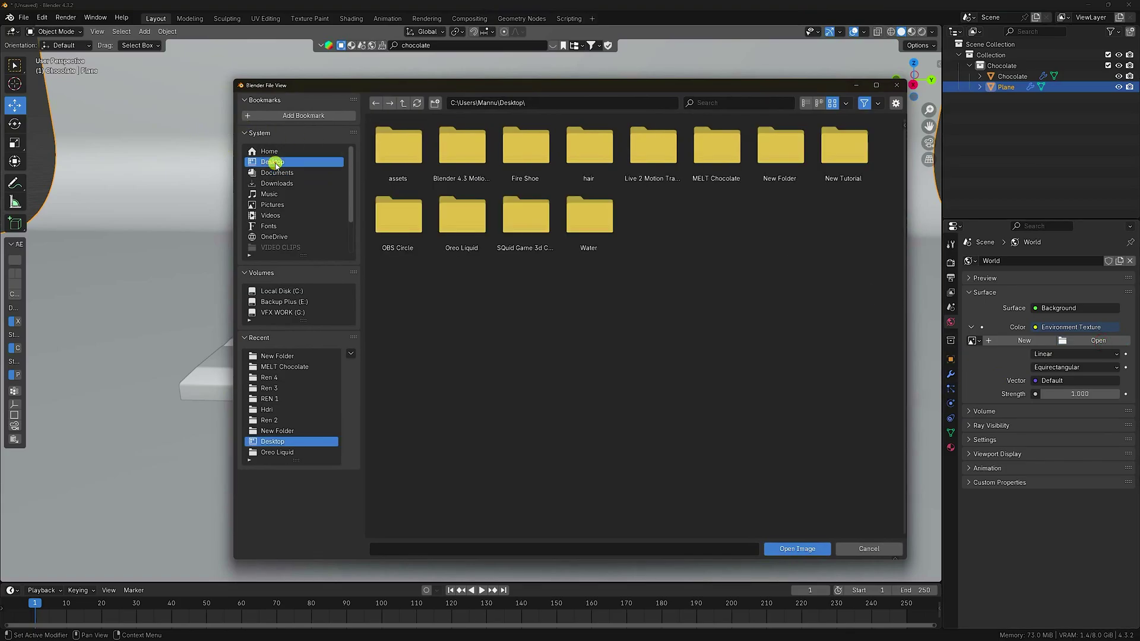
{"action": "double_click", "coordinate": [701, 178]}
{"action": "left_click", "coordinate": [397, 215]}
{"action": "left_click", "coordinate": [792, 548]}
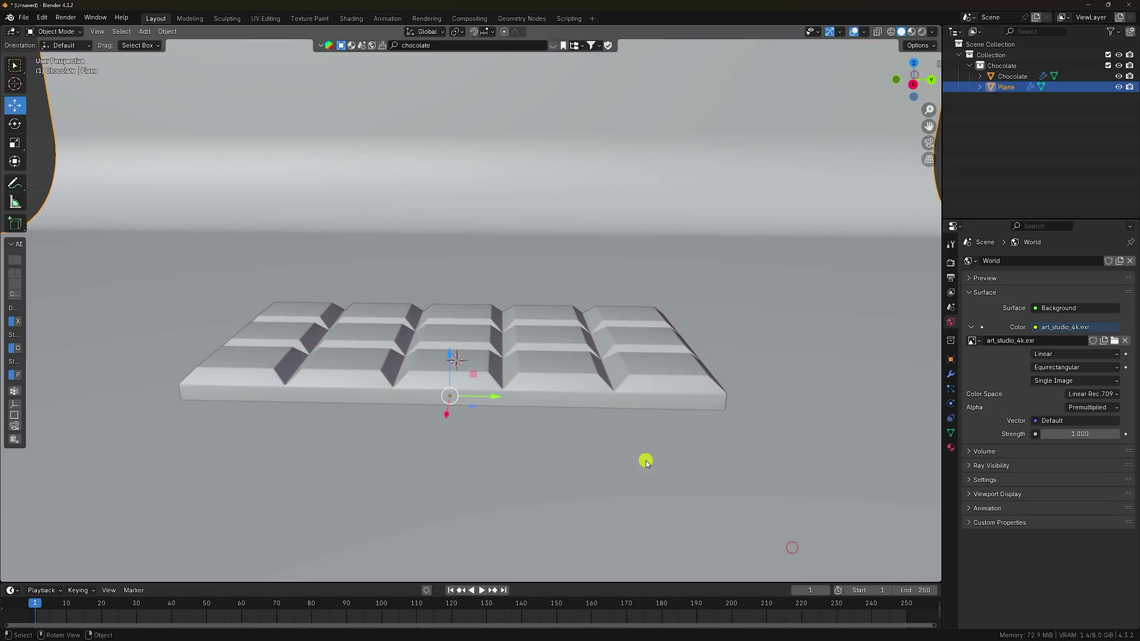
- Switch the viewport to Material Preview to see the chocolate bar under the HDRI lighting
{"action": "scroll", "coordinate": [464, 364], "scroll_direction": "up", "scroll_amount": 2}
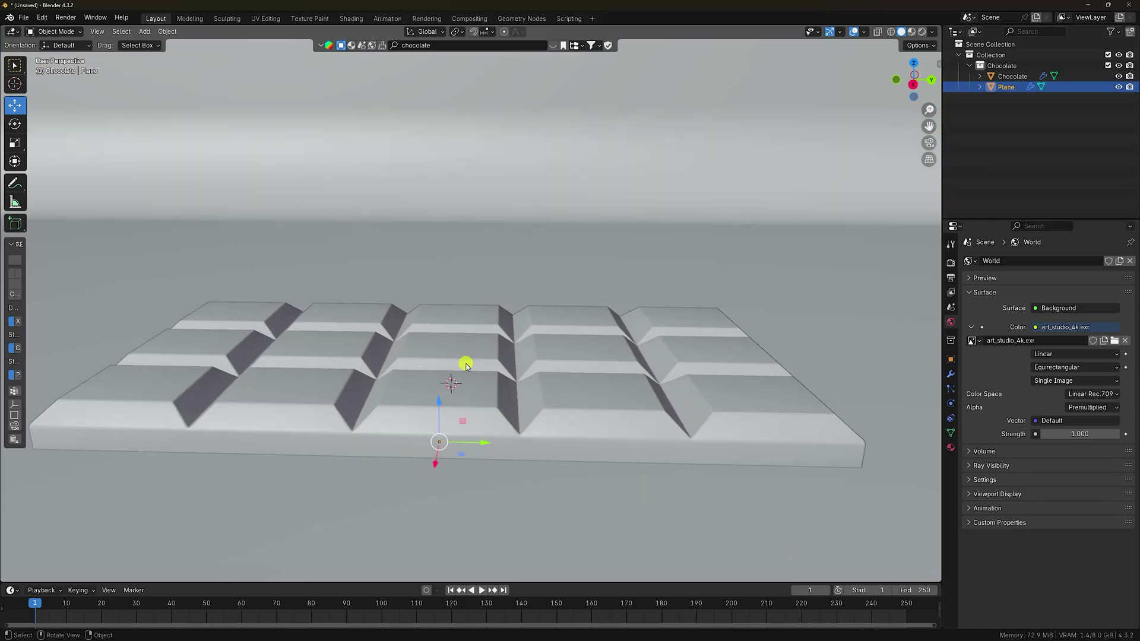
{"action": "left_click", "coordinate": [912, 32]}
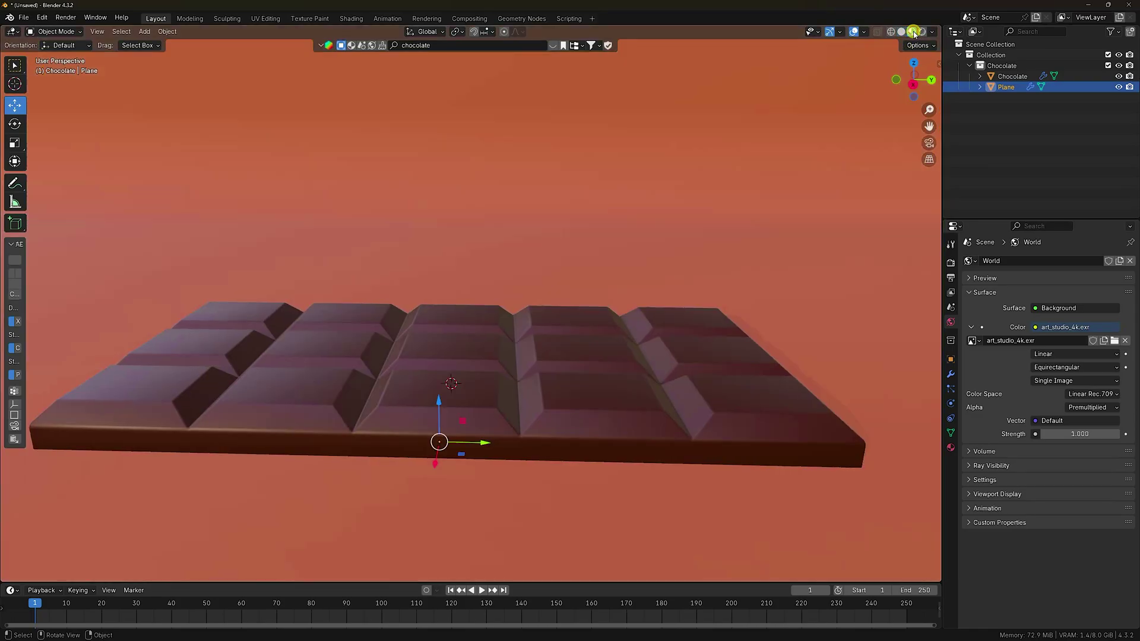
{"action": "scroll", "coordinate": [562, 316], "scroll_direction": "down", "scroll_amount": 3}
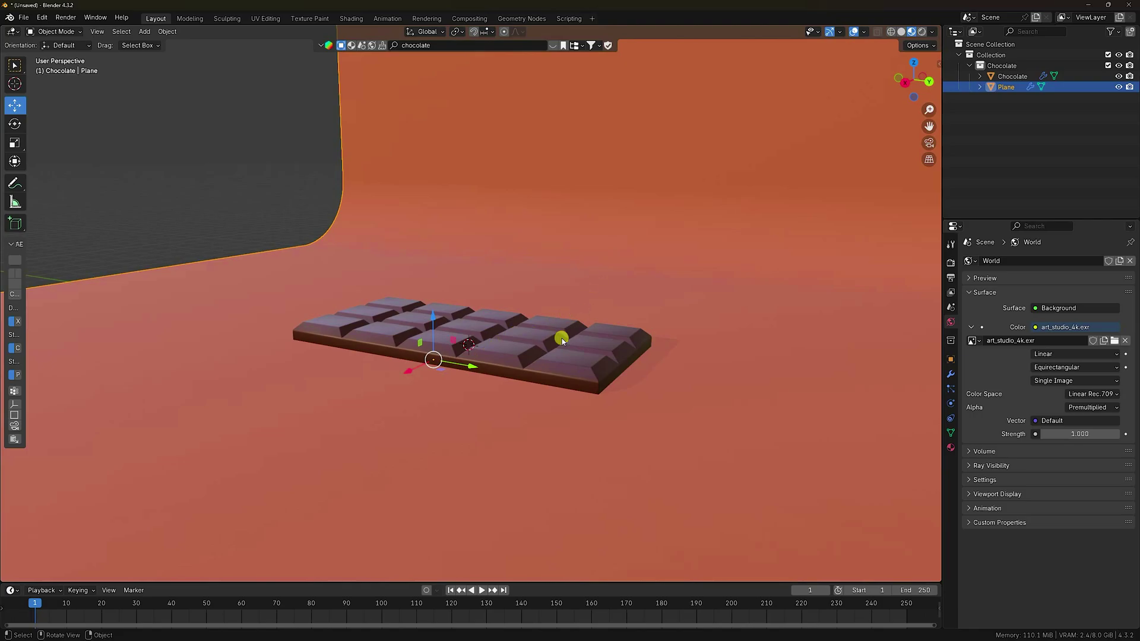
{"action": "scroll", "coordinate": [552, 390], "scroll_direction": "up", "scroll_amount": 3}
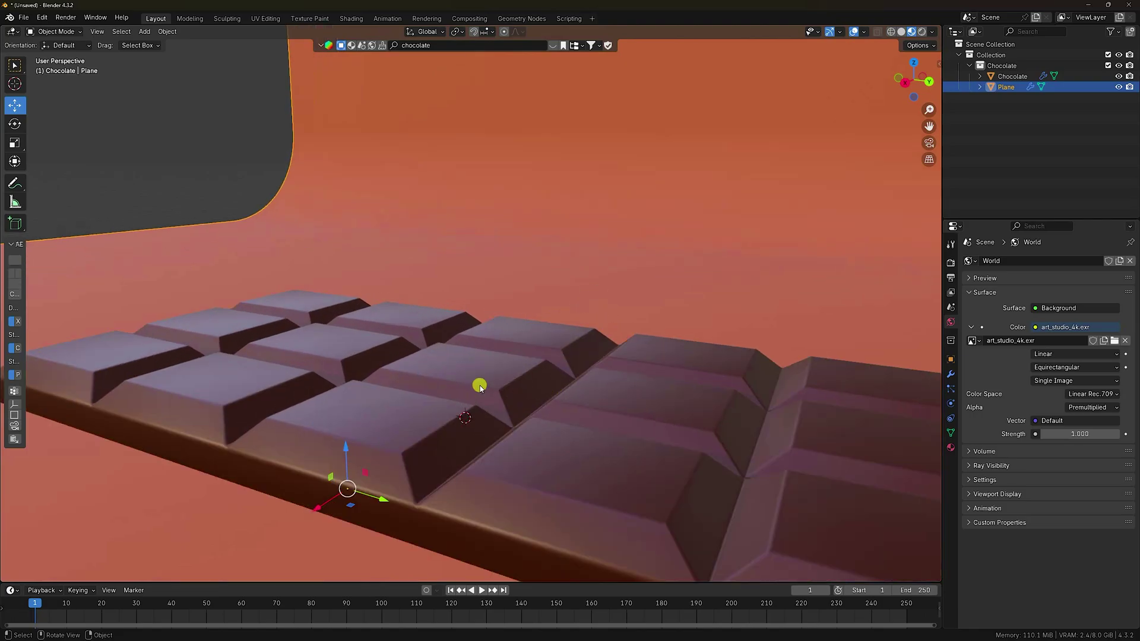
{"action": "scroll", "coordinate": [475, 387], "scroll_direction": "down", "scroll_amount": 1}
{"action": "scroll", "coordinate": [475, 387], "scroll_direction": "up", "scroll_amount": 2}
{"action": "middle_click_drag", "start_coordinate": [475, 386], "coordinate": [509, 390]}
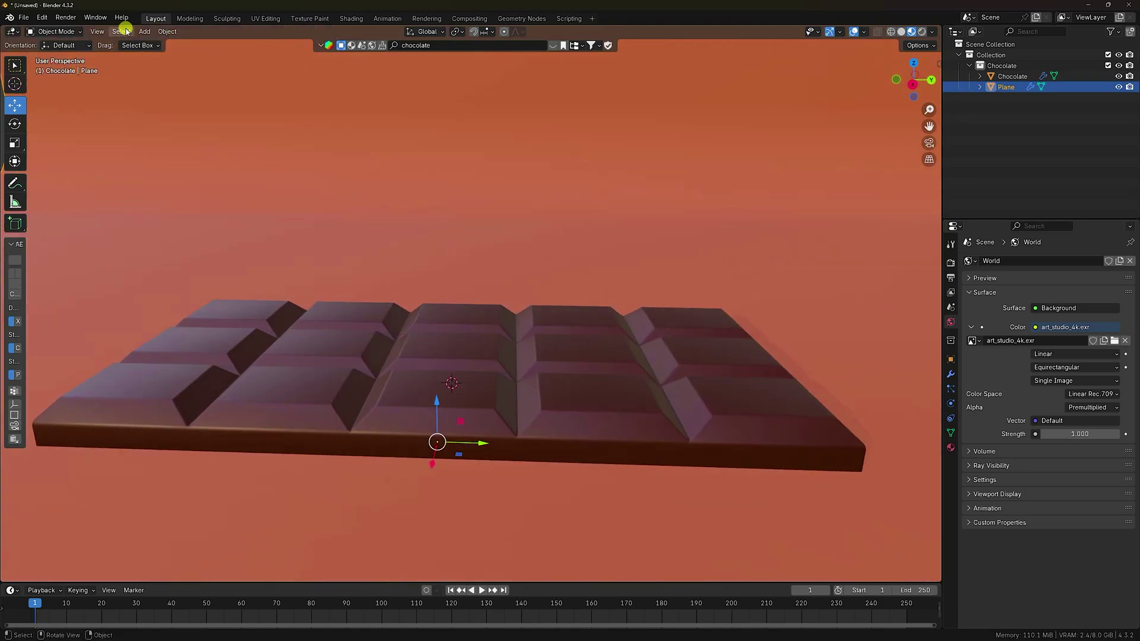
- Add an area light above the chocolate bar with 3 m size and 200 W power
{"action": "left_click", "coordinate": [145, 32]}
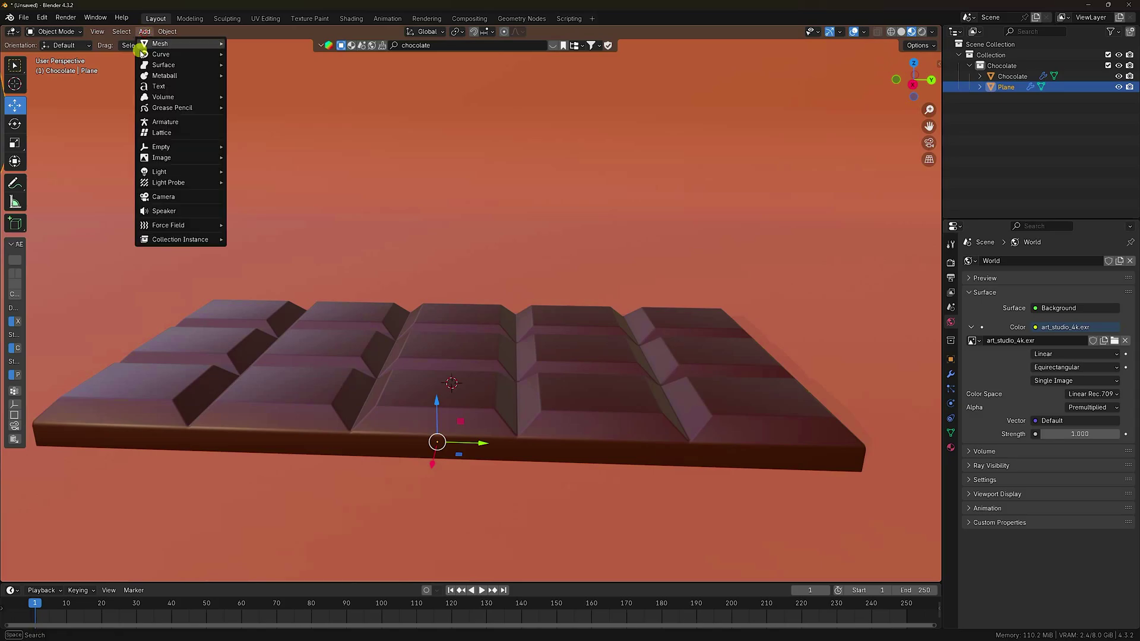
{"action": "mouse_move", "coordinate": [156, 171]}
{"action": "left_click", "coordinate": [250, 205]}
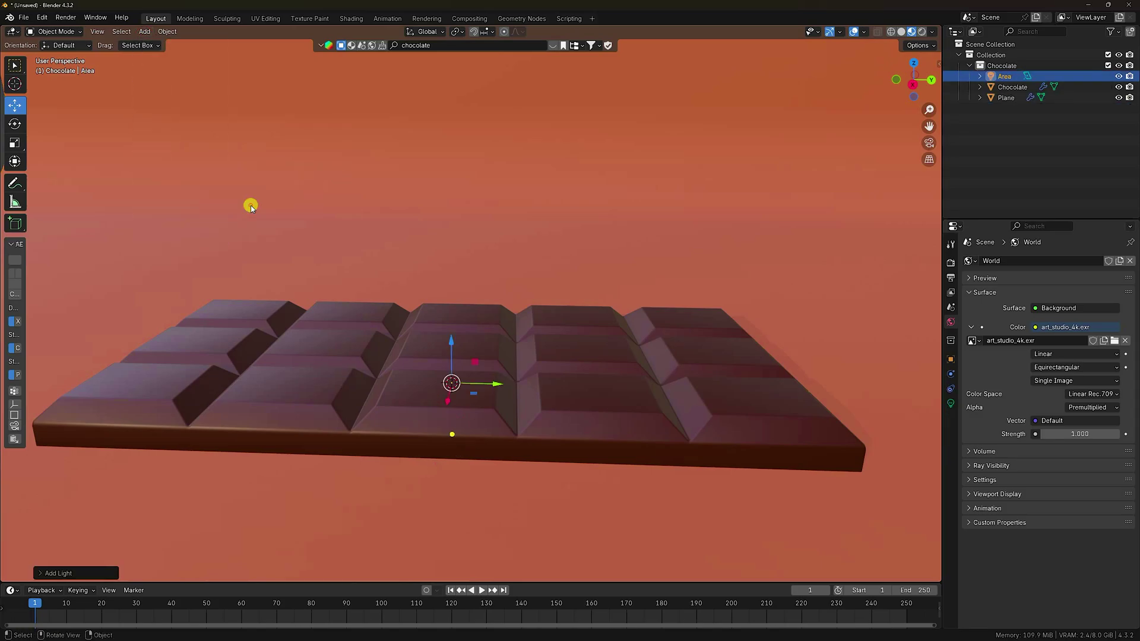
{"action": "scroll", "coordinate": [506, 316], "scroll_direction": "down", "scroll_amount": 5}
{"action": "middle_click_drag", "start_coordinate": [506, 315], "coordinate": [524, 317]}
{"action": "left_click_drag", "start_coordinate": [460, 288], "coordinate": [526, 140]}
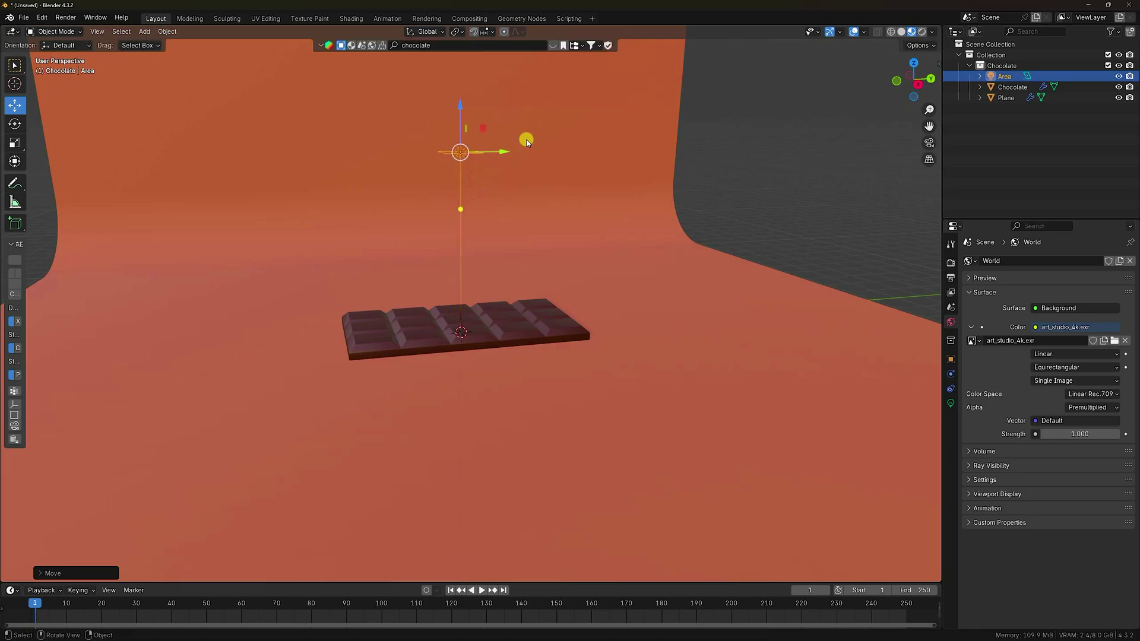
{"action": "left_click", "coordinate": [951, 405]}
{"action": "left_click", "coordinate": [1055, 361]}
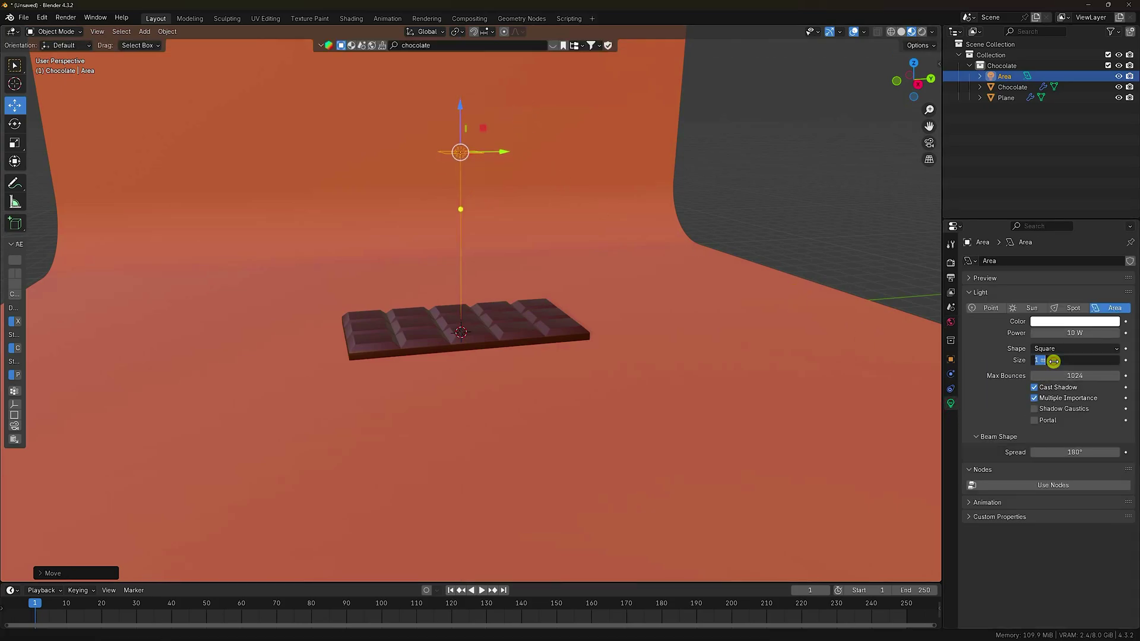
{"action": "type", "text": "3"}
{"action": "key", "text": "Return"}
{"action": "left_click", "coordinate": [1085, 333]}
{"action": "key", "text": "Return"}
- Duplicate the area light, then slide the copy along Y beside the bar and lower it
{"action": "middle_click_drag", "start_coordinate": [713, 291], "coordinate": [546, 279]}
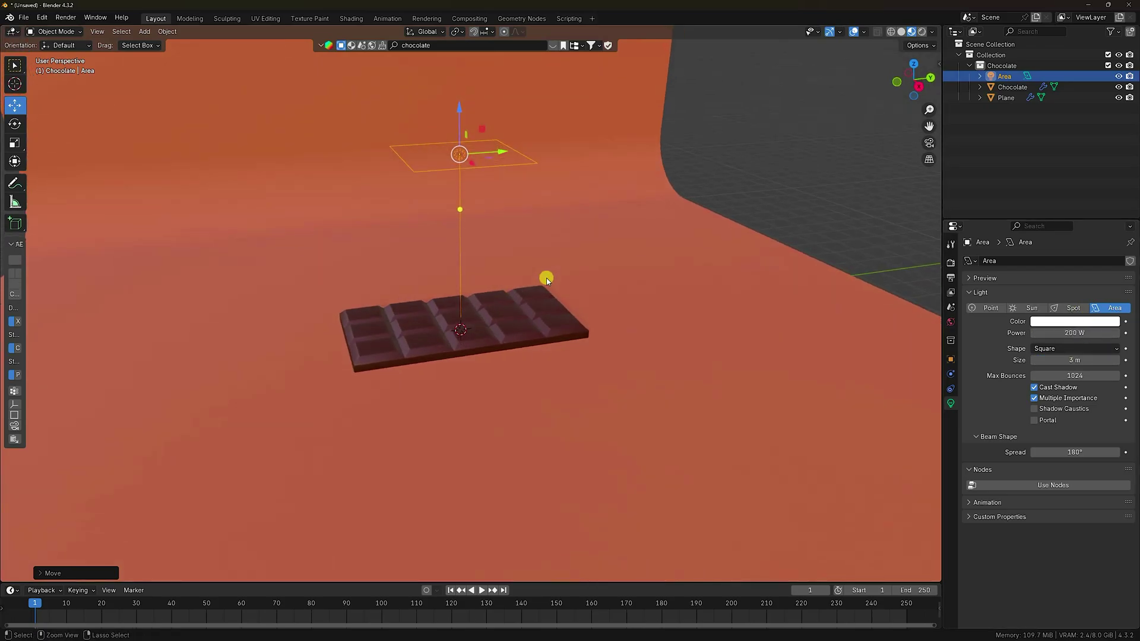
{"action": "key", "text": "ctrl+c"}
{"action": "key", "text": "ctrl+v"}
{"action": "middle_click_drag", "start_coordinate": [478, 212], "coordinate": [462, 233]}
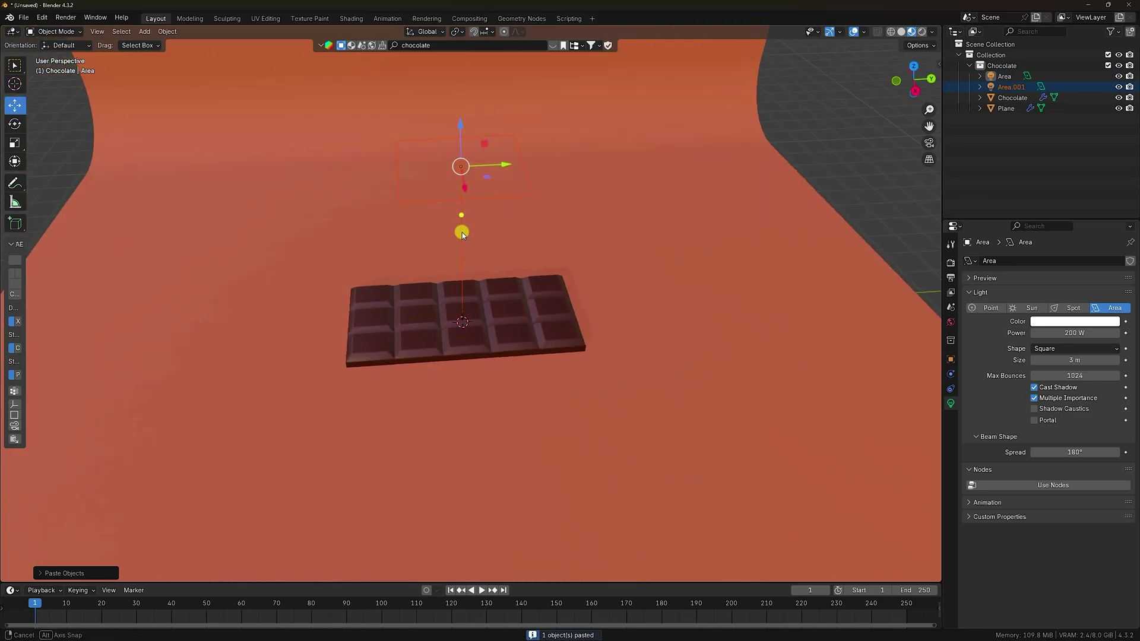
{"action": "left_click_drag", "start_coordinate": [499, 169], "coordinate": [784, 178]}
{"action": "middle_click_drag", "start_coordinate": [784, 179], "coordinate": [638, 267]}
{"action": "left_click_drag", "start_coordinate": [611, 137], "coordinate": [624, 262]}
{"action": "middle_click_drag", "start_coordinate": [625, 262], "coordinate": [636, 323]}
- Rotate the duplicate light -90° so it faces the chocolate bar
{"action": "left_click", "coordinate": [15, 124]}
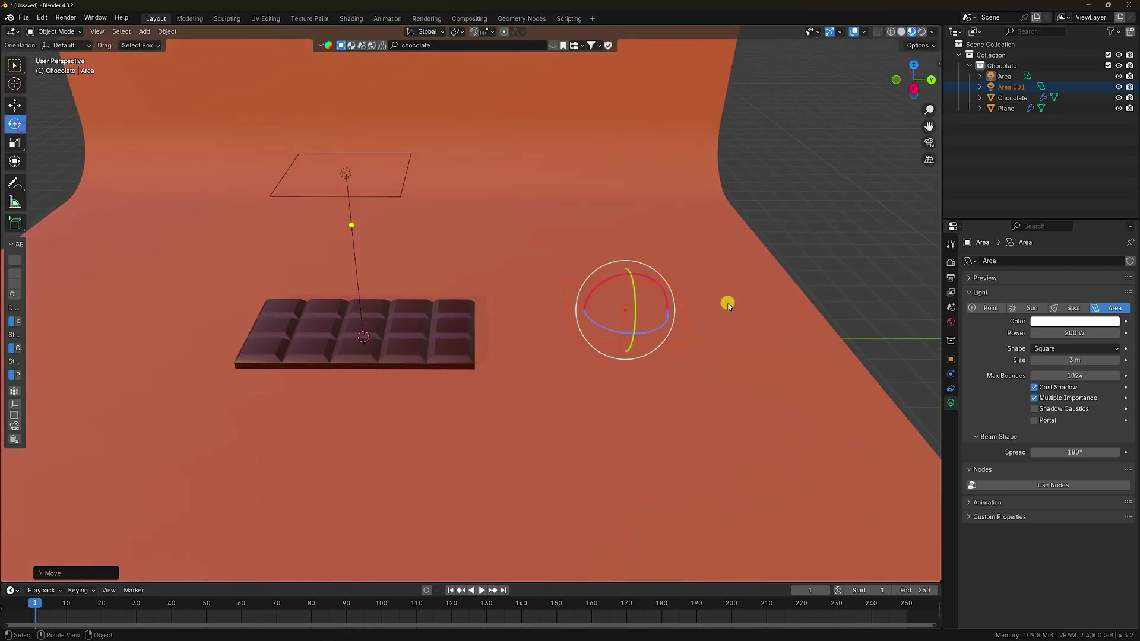
{"action": "left_click_drag", "start_coordinate": [632, 288], "coordinate": [688, 294]}
{"action": "left_click", "coordinate": [54, 573]}
{"action": "left_click", "coordinate": [136, 522]}
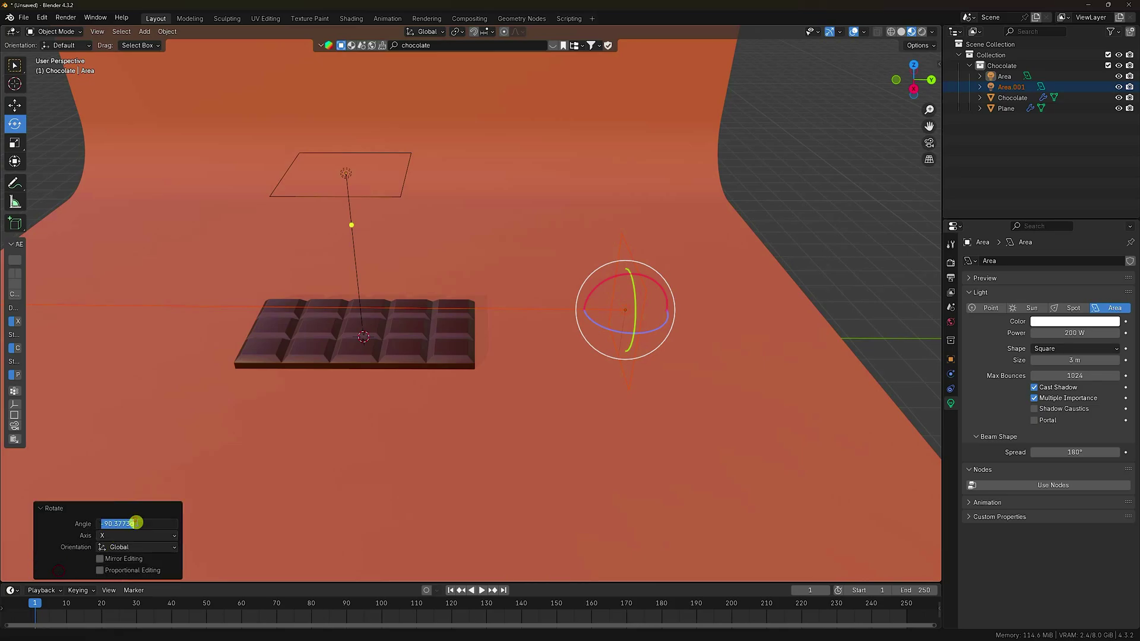
{"action": "type", "text": "-90"}
{"action": "key", "text": "Return"}
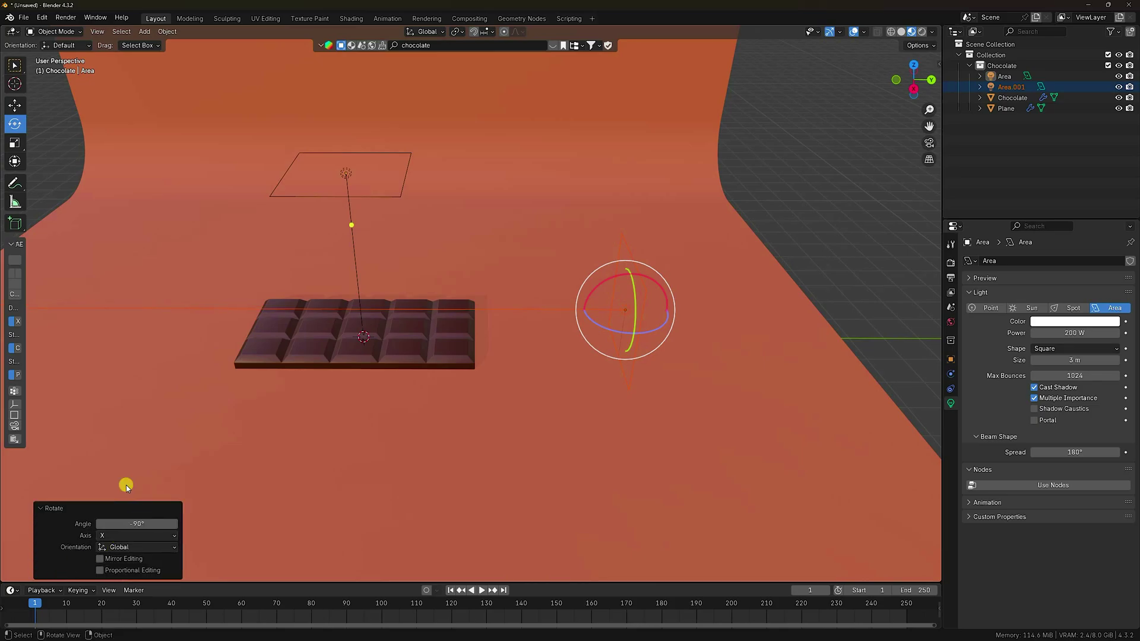
- Set the second area light's X location to 0 m
{"action": "left_click", "coordinate": [15, 105]}
{"action": "left_click", "coordinate": [950, 359]}
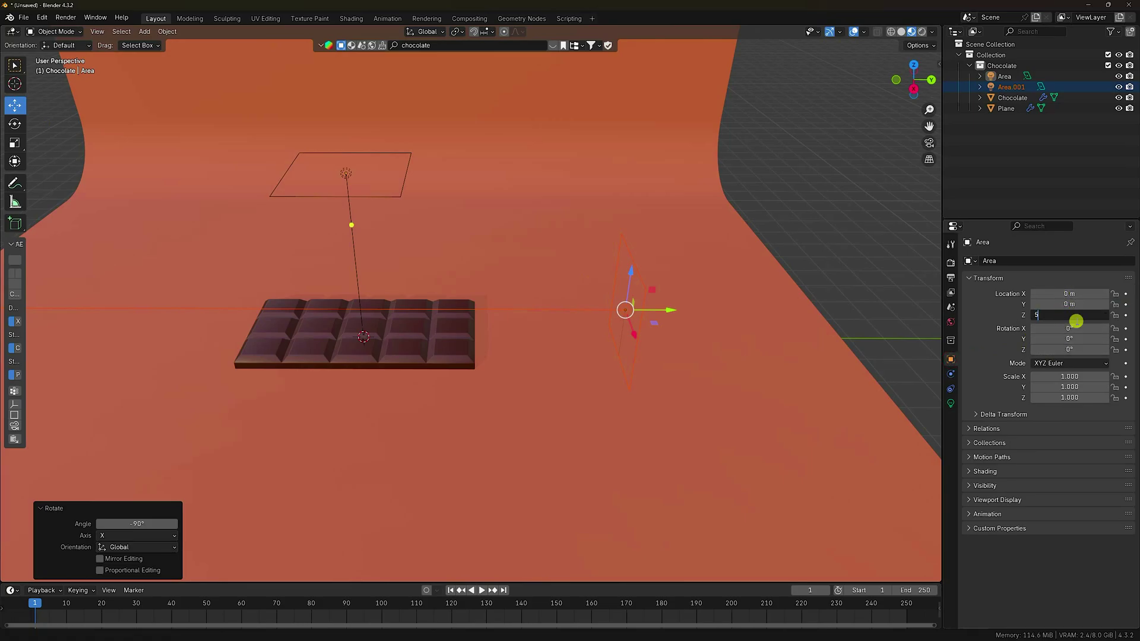
{"action": "left_click", "coordinate": [1076, 320]}
{"action": "type", "text": "5"}
{"action": "key", "text": "Escape"}
{"action": "left_click", "coordinate": [628, 261]}
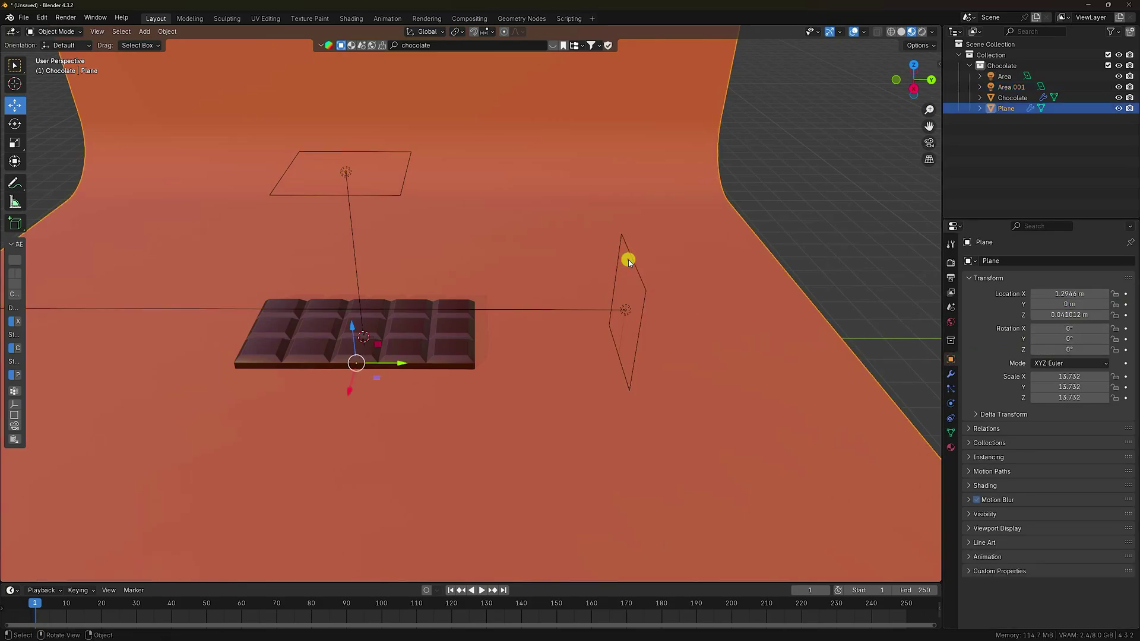
{"action": "left_click", "coordinate": [635, 268]}
{"action": "left_click", "coordinate": [1075, 293]}
{"action": "type", "text": "0"}
{"action": "key", "text": "Return"}
{"action": "left_click_drag", "start_coordinate": [1067, 310], "coordinate": [232, 323]}
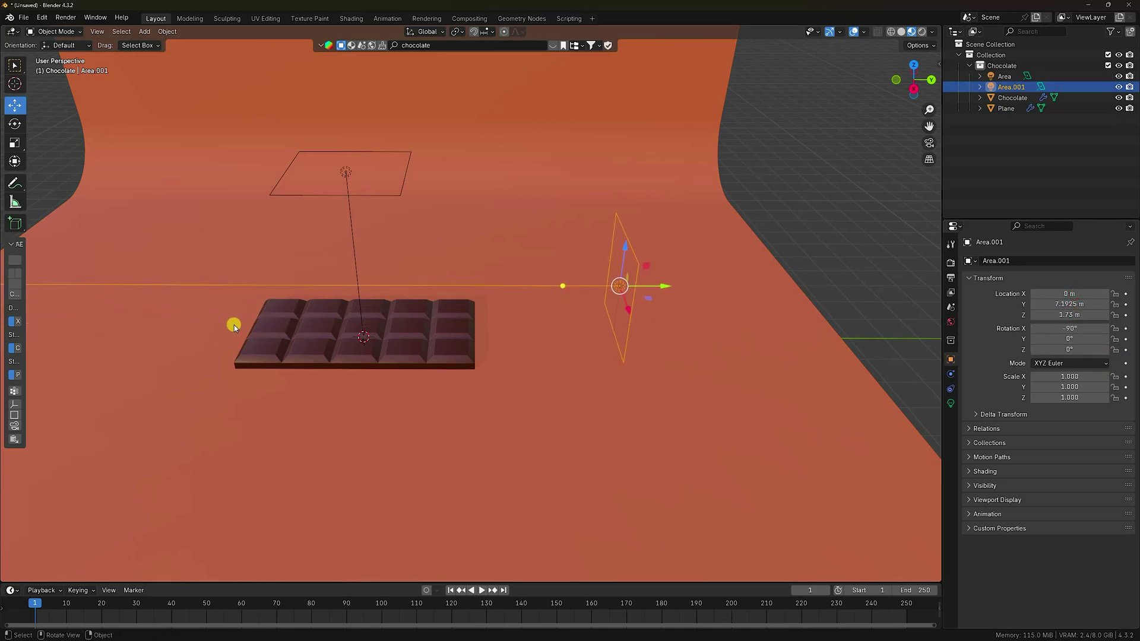
{"action": "left_click", "coordinate": [233, 326]}
{"action": "left_click", "coordinate": [619, 287]}
- Set the light's Z to 1.5 m and Y to 8 m, then nudge it to about Y 7.45, Z 2.05
{"action": "double_click", "coordinate": [1079, 315]}
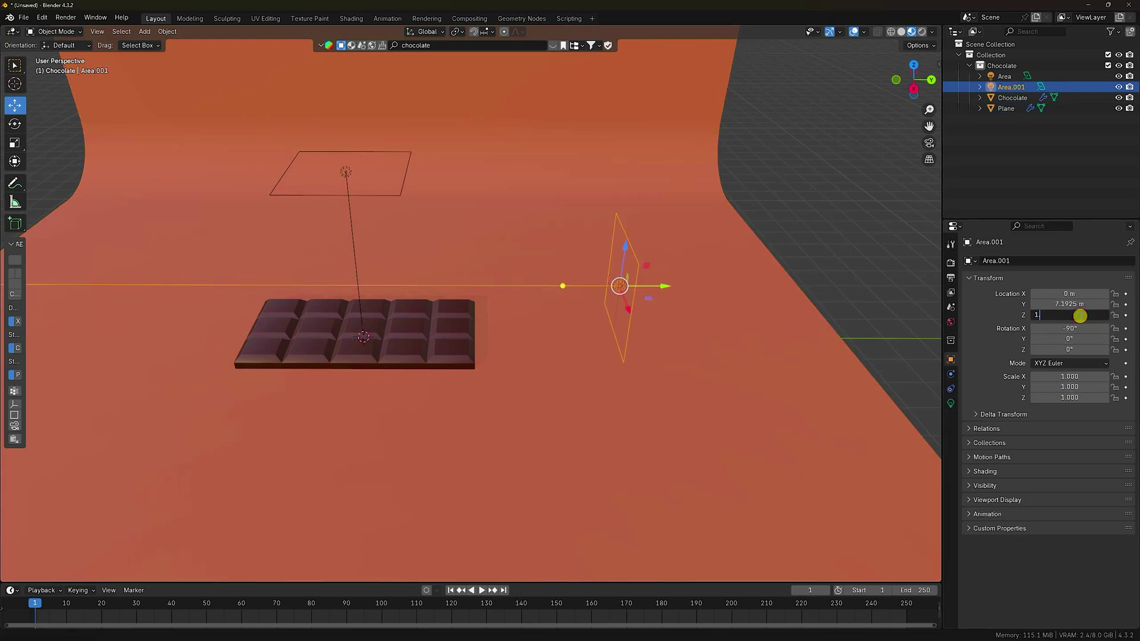
{"action": "type", "text": "1.5"}
{"action": "key", "text": "Return"}
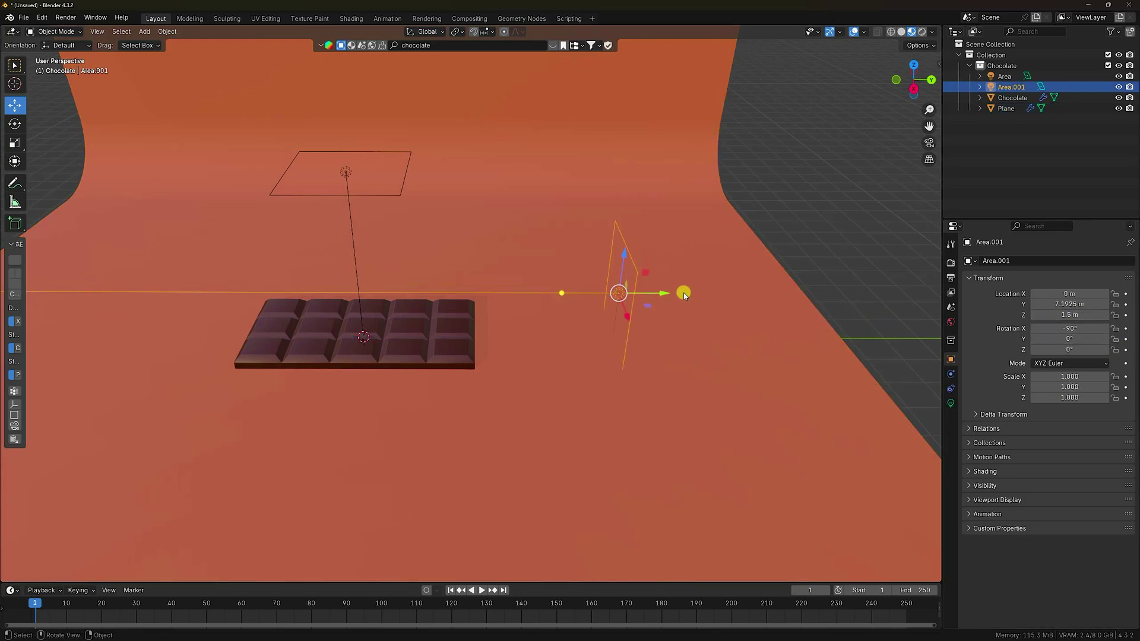
{"action": "double_click", "coordinate": [1067, 303]}
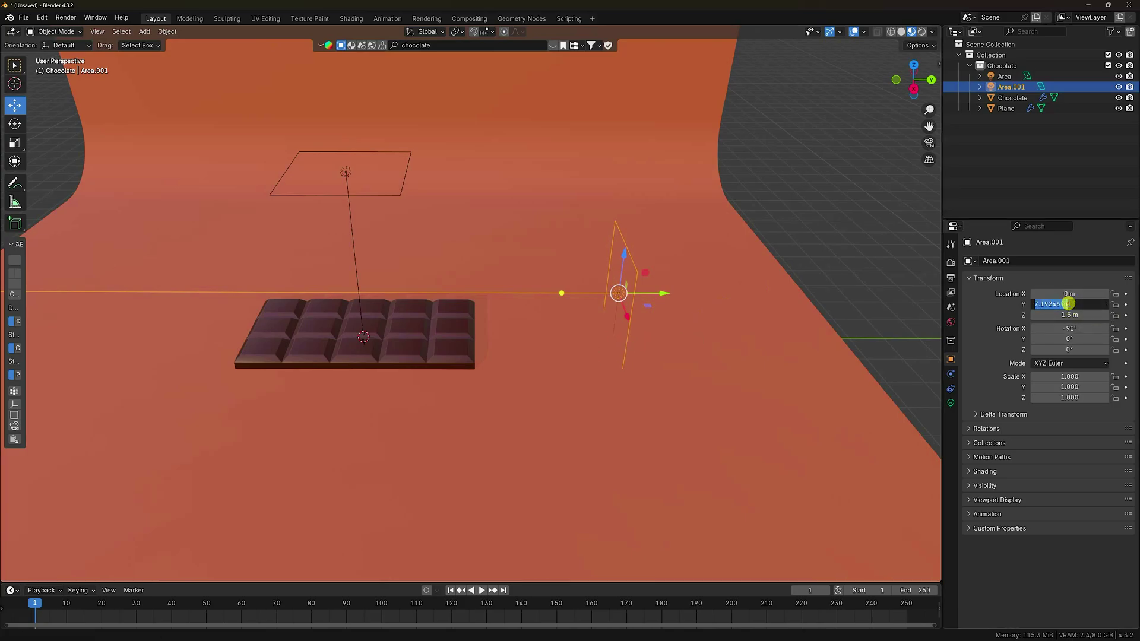
{"action": "type", "text": "8"}
{"action": "key", "text": "Return"}
{"action": "middle_click_drag", "start_coordinate": [519, 339], "coordinate": [467, 280]}
{"action": "left_click_drag", "start_coordinate": [643, 258], "coordinate": [647, 233]}
{"action": "left_click_drag", "start_coordinate": [694, 273], "coordinate": [659, 278]}
{"action": "middle_click_drag", "start_coordinate": [458, 321], "coordinate": [540, 348]}
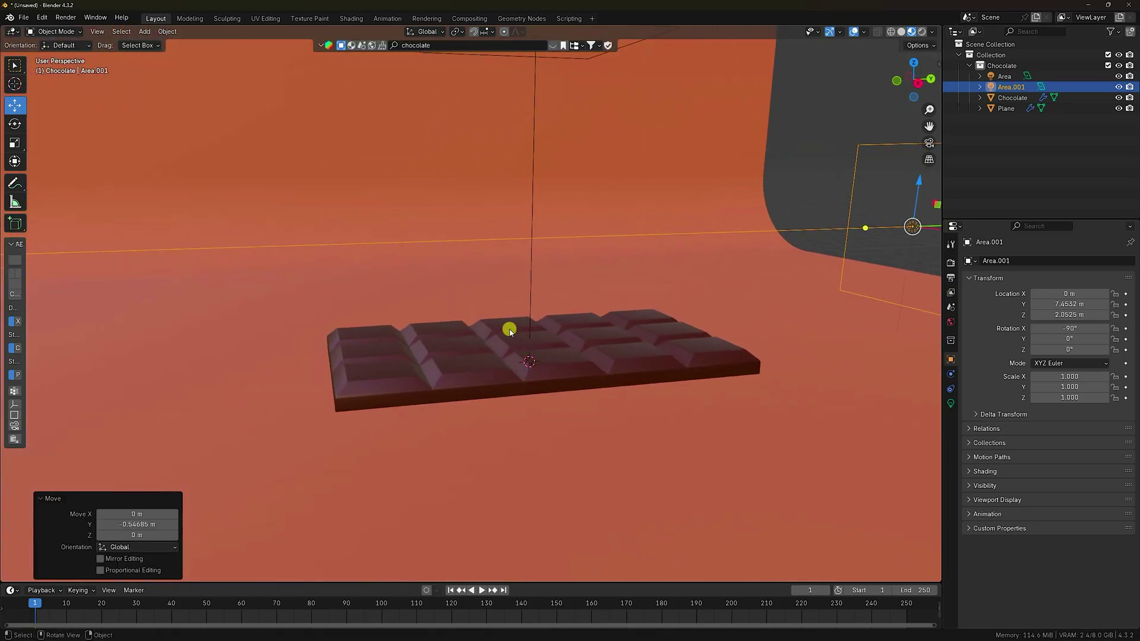
- Add a cube, scale it up and stretch it along X around the chocolate bar
{"action": "left_click", "coordinate": [149, 32]}
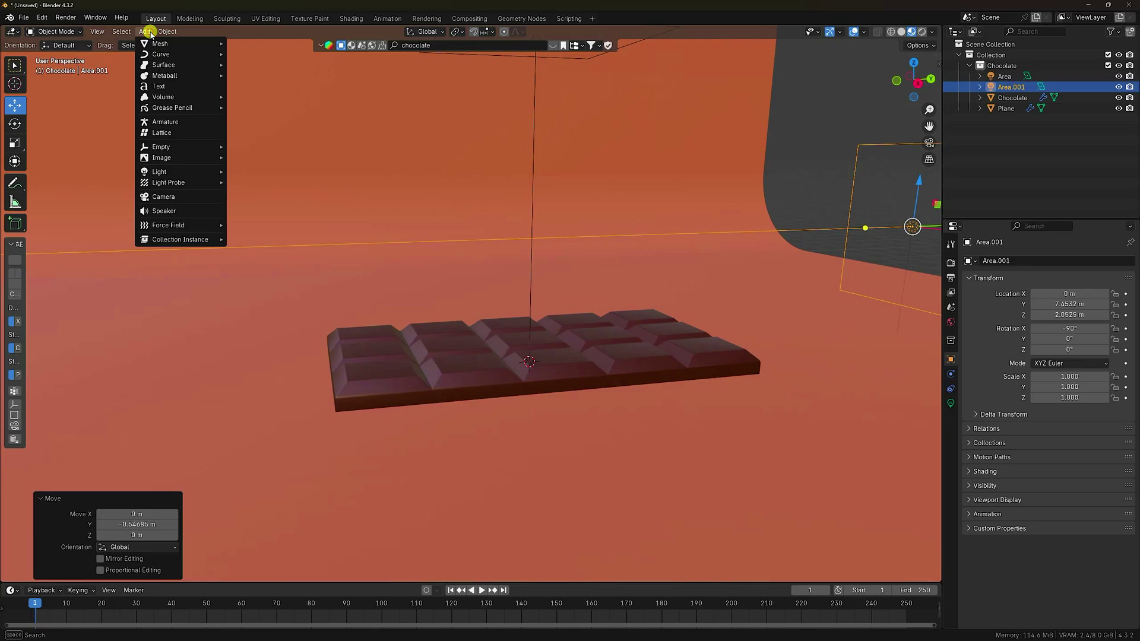
{"action": "mouse_move", "coordinate": [158, 43]}
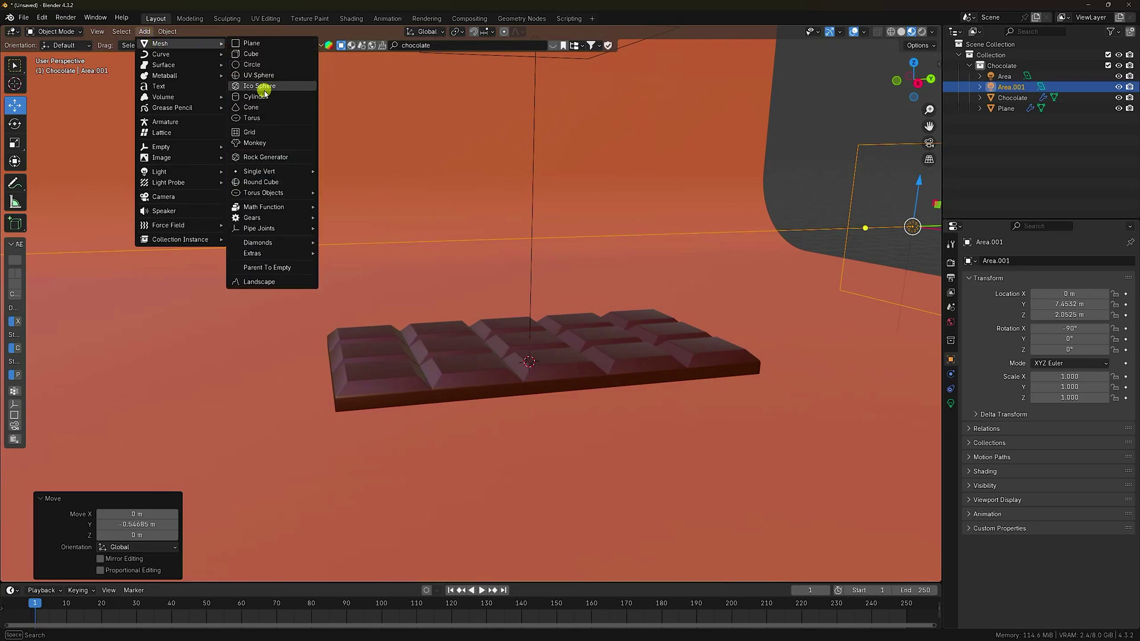
{"action": "left_click", "coordinate": [255, 53]}
{"action": "middle_click_drag", "start_coordinate": [635, 321], "coordinate": [618, 319]}
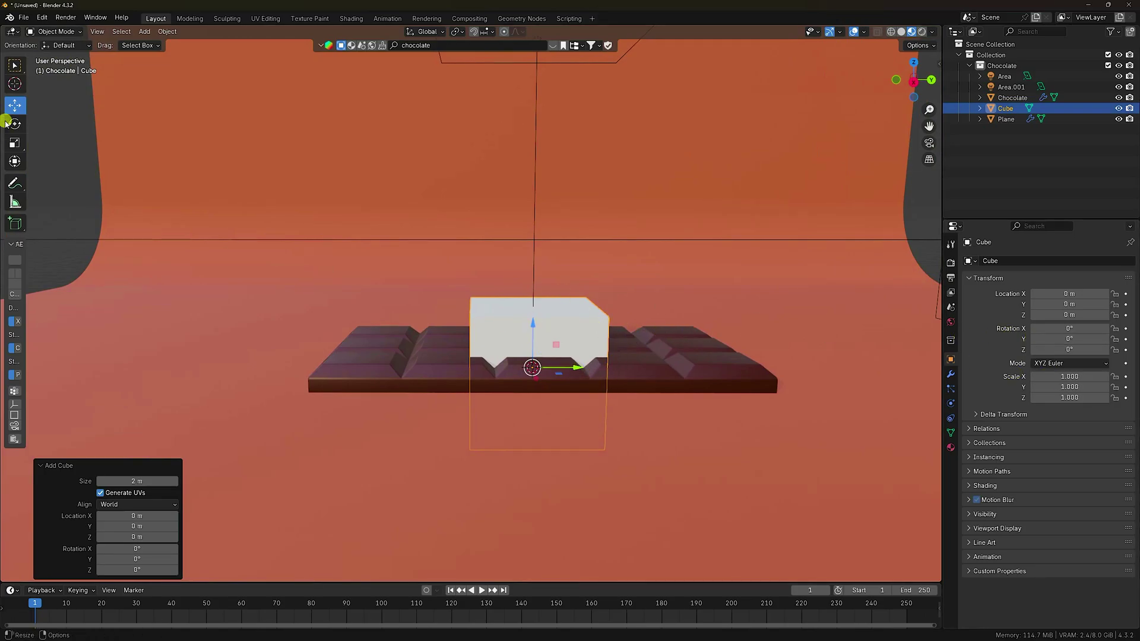
{"action": "left_click", "coordinate": [14, 143]}
{"action": "left_click_drag", "start_coordinate": [575, 365], "coordinate": [641, 368]}
{"action": "key", "text": "KP_1"}
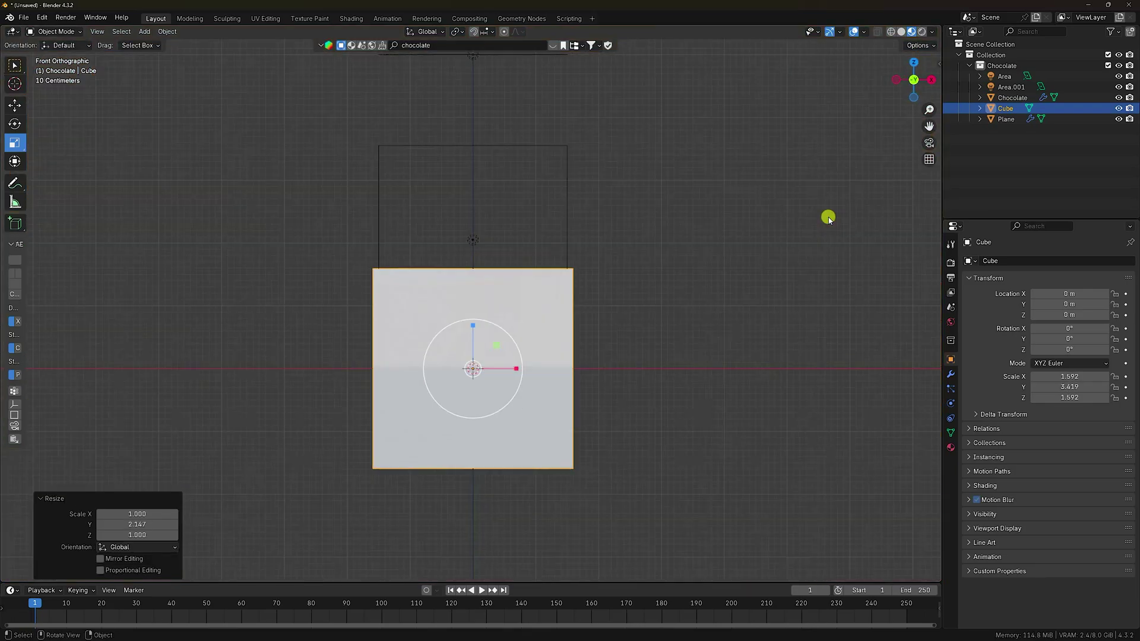
{"action": "left_click", "coordinate": [891, 31]}
{"action": "scroll", "coordinate": [488, 323], "scroll_direction": "up", "scroll_amount": 3}
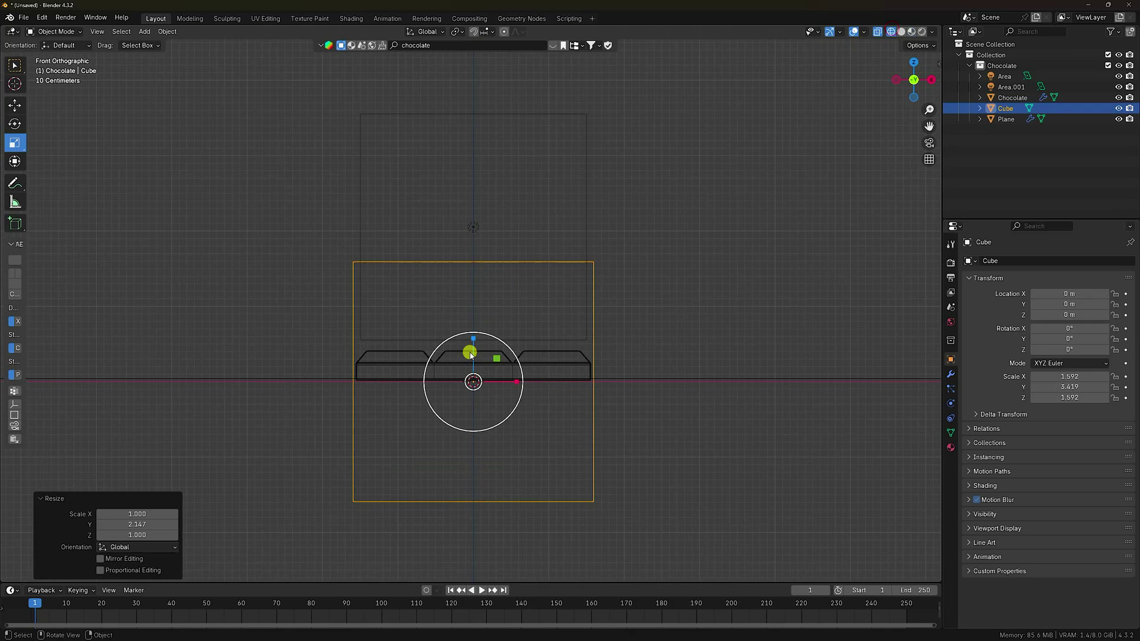
{"action": "left_click_drag", "start_coordinate": [517, 417], "coordinate": [523, 418]}
- Raise the cube to Z 1.5591 m and check it from the right side view
{"action": "left_click", "coordinate": [15, 105]}
{"action": "scroll", "coordinate": [374, 230], "scroll_direction": "down", "scroll_amount": 3}
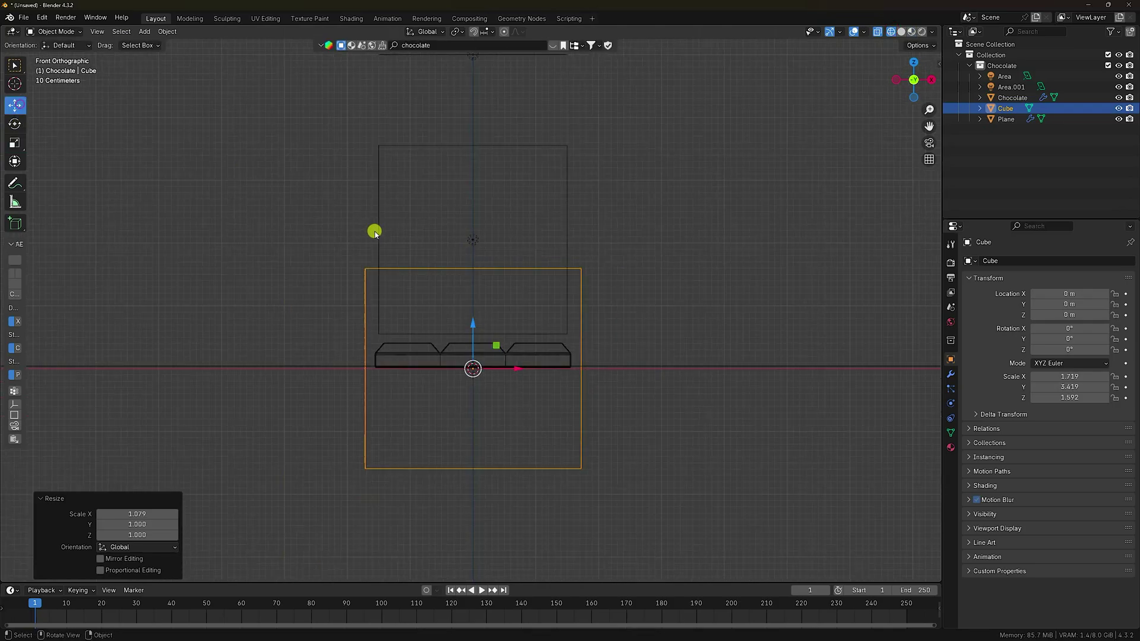
{"action": "left_click_drag", "start_coordinate": [475, 326], "coordinate": [478, 225]}
{"action": "mouse_move", "coordinate": [477, 226]}
{"action": "middle_mouse_down"}
{"action": "mouse_move", "coordinate": [479, 318]}
{"action": "mouse_move", "coordinate": [465, 316]}
{"action": "mouse_move", "coordinate": [586, 346]}
{"action": "mouse_move", "coordinate": [570, 341]}
{"action": "middle_mouse_up"}
{"action": "key", "text": "KP_3"}
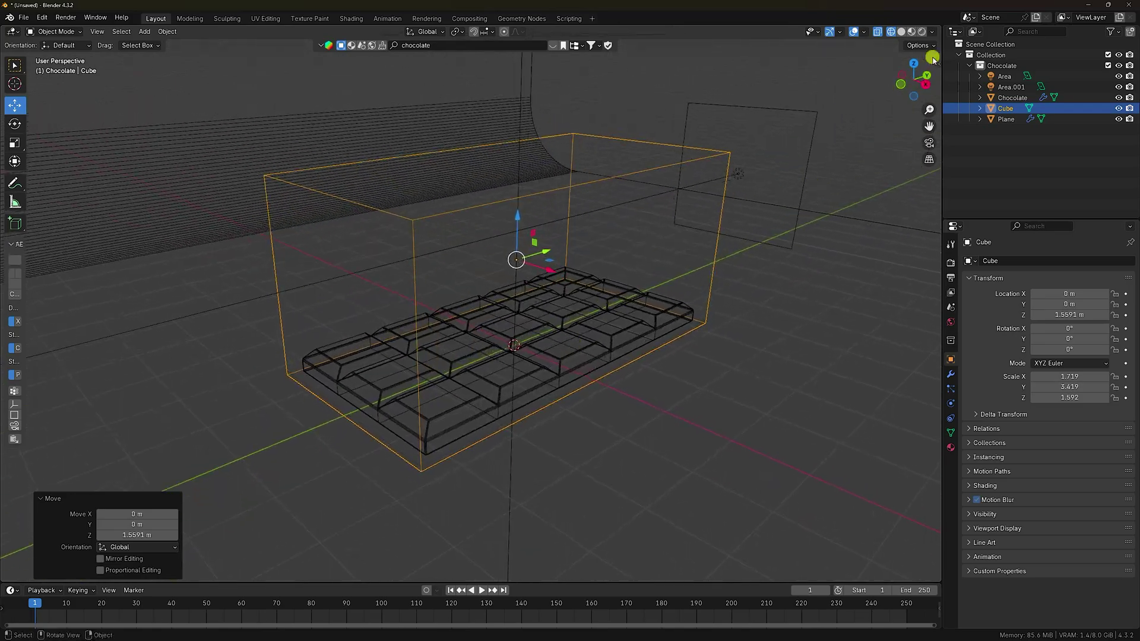
{"action": "left_click", "coordinate": [900, 31]}
{"action": "mouse_move", "coordinate": [592, 250]}
{"action": "middle_mouse_down"}
{"action": "mouse_move", "coordinate": [532, 227]}
{"action": "mouse_move", "coordinate": [445, 230]}
{"action": "mouse_move", "coordinate": [534, 257]}
{"action": "mouse_move", "coordinate": [580, 253]}
{"action": "middle_mouse_up"}
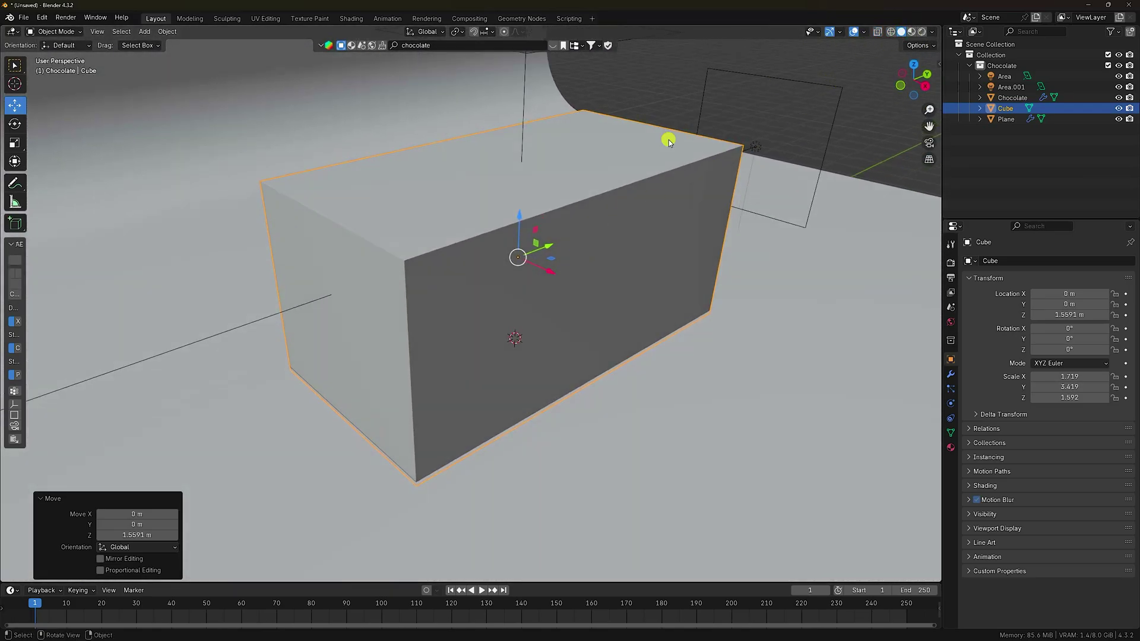
{"action": "left_click", "coordinate": [890, 32]}
- Add a cylinder with 64 vertices, 0.05 m radius and 1 m depth
{"action": "left_click", "coordinate": [144, 31]}
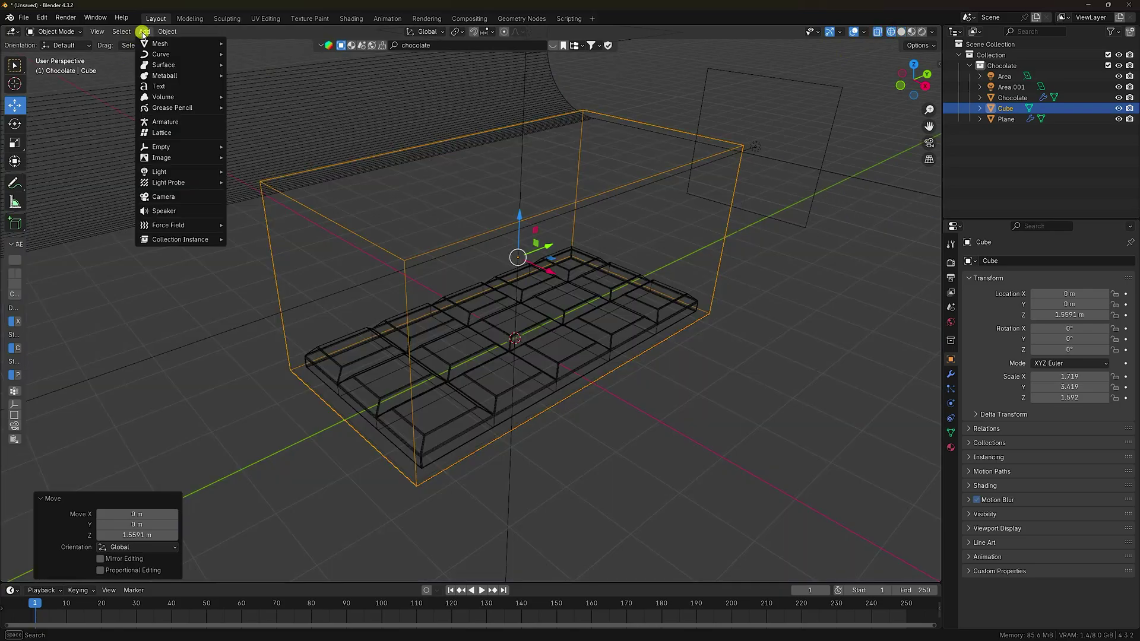
{"action": "mouse_move", "coordinate": [156, 43]}
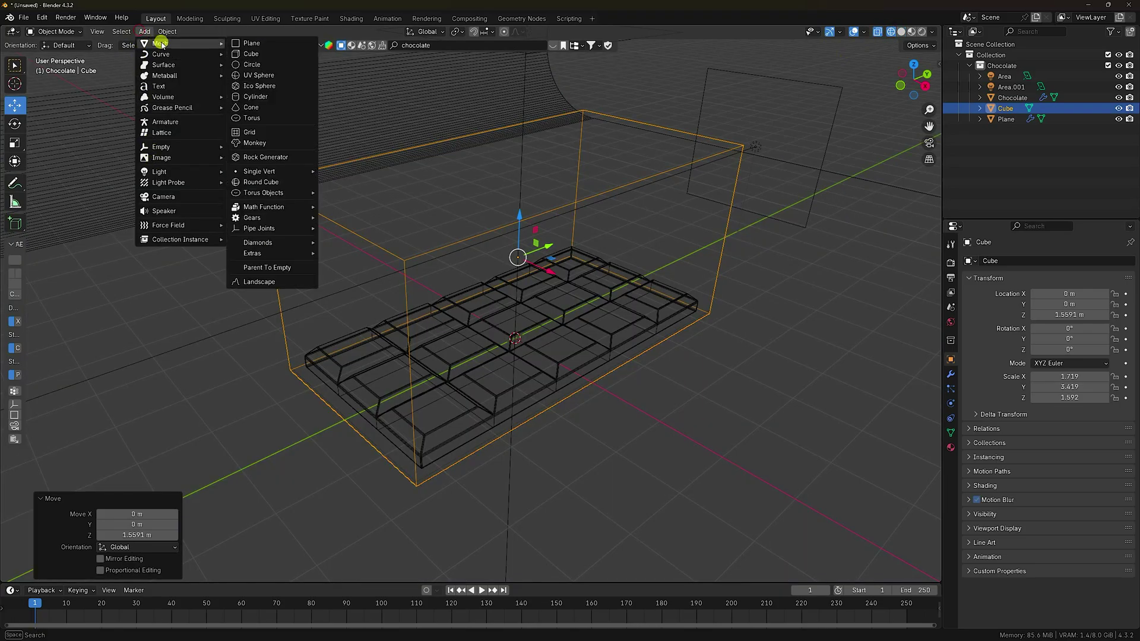
{"action": "left_click", "coordinate": [273, 98]}
{"action": "middle_click_drag", "start_coordinate": [580, 376], "coordinate": [521, 328]}
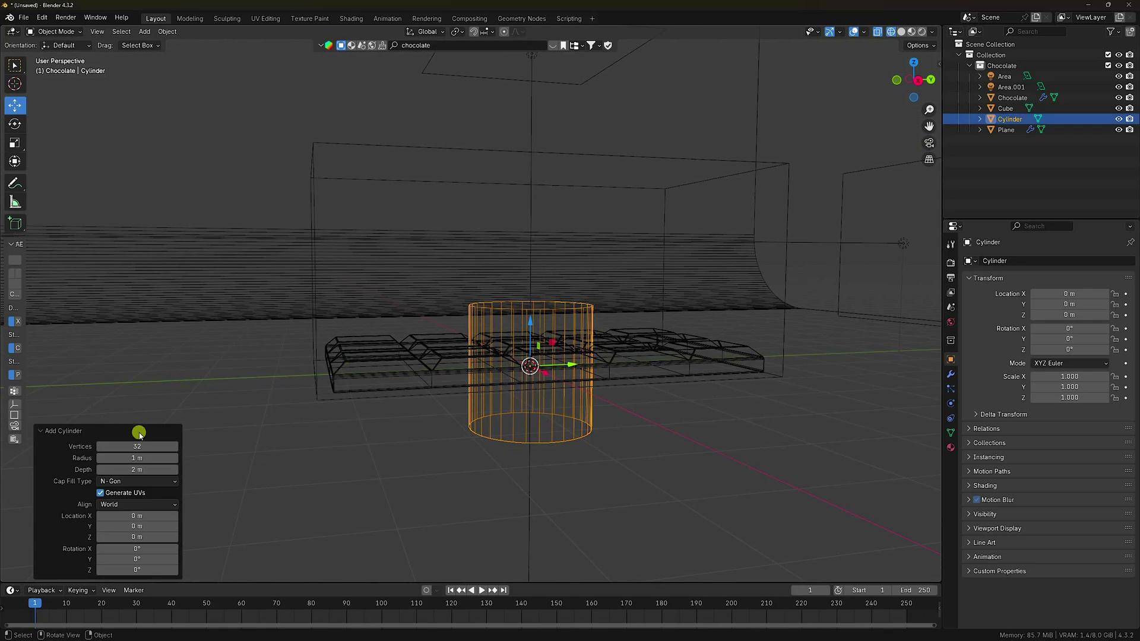
{"action": "left_click_drag", "start_coordinate": [134, 447], "coordinate": [135, 446]}
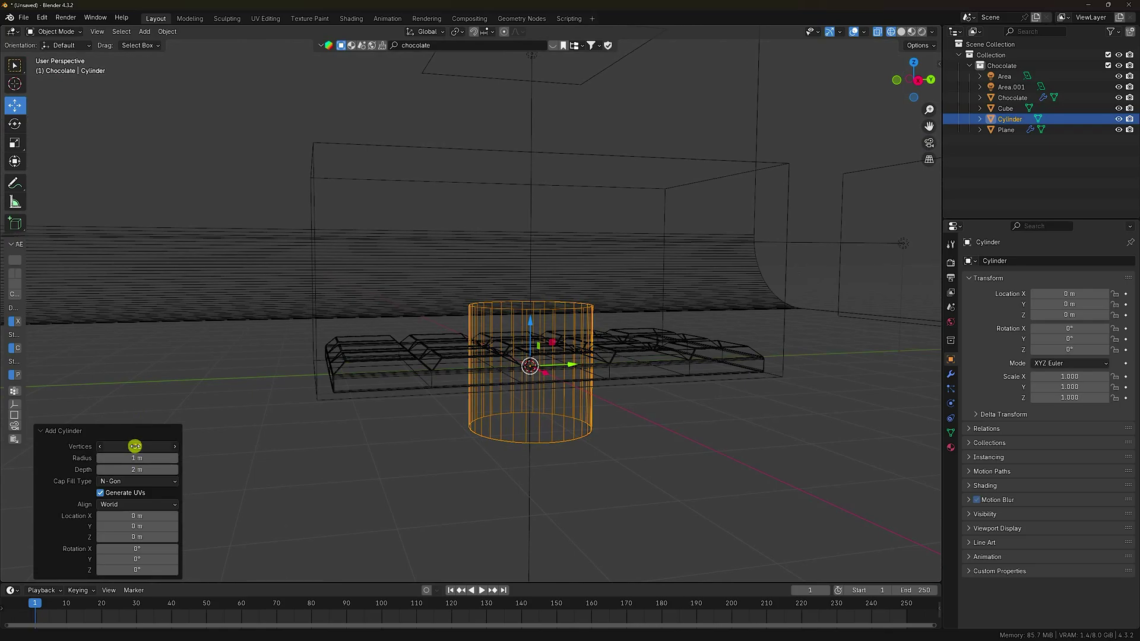
{"action": "type", "text": "64"}
{"action": "key", "text": "Return"}
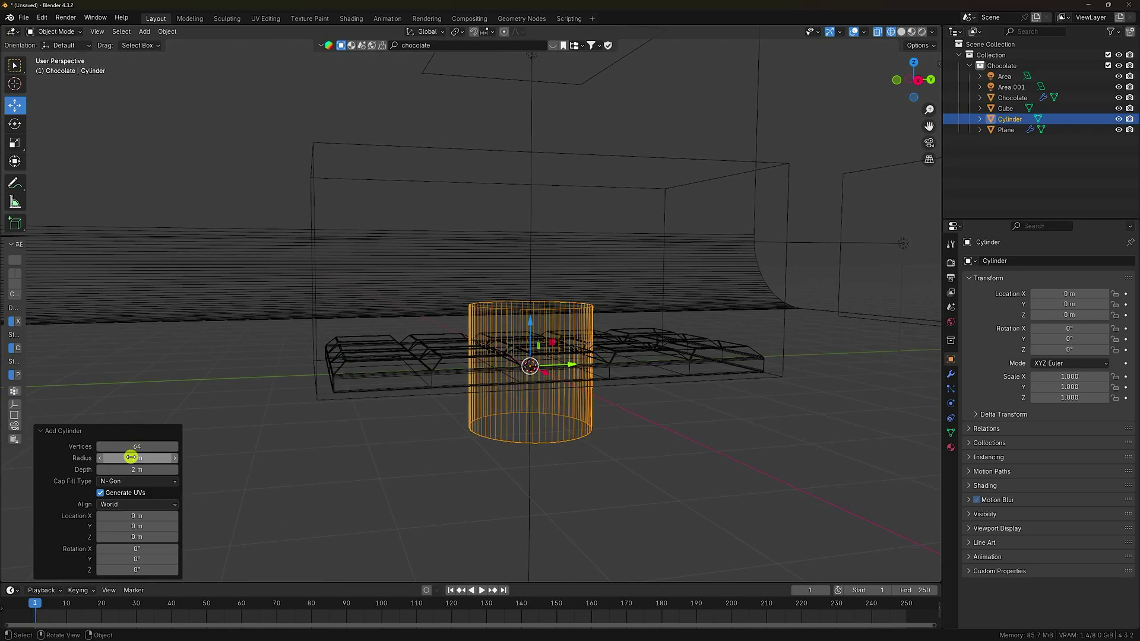
{"action": "mouse_move", "coordinate": [132, 458]}
{"action": "left_mouse_down"}
{"action": "mouse_move", "coordinate": [119, 458]}
{"action": "mouse_move", "coordinate": [1019, 455]}
{"action": "mouse_move", "coordinate": [132, 456]}
{"action": "left_mouse_up"}
{"action": "scroll", "coordinate": [522, 374], "scroll_direction": "up", "scroll_amount": 4}
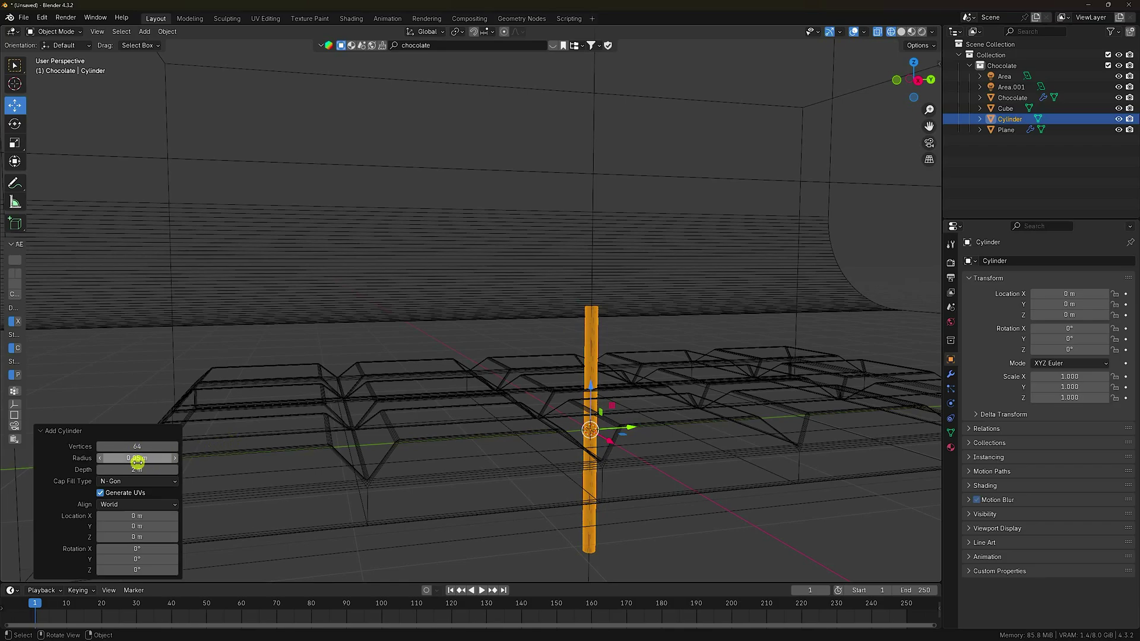
{"action": "scroll", "coordinate": [562, 315], "scroll_direction": "down", "scroll_amount": 4}
{"action": "middle_click_drag", "start_coordinate": [562, 316], "coordinate": [566, 354]}
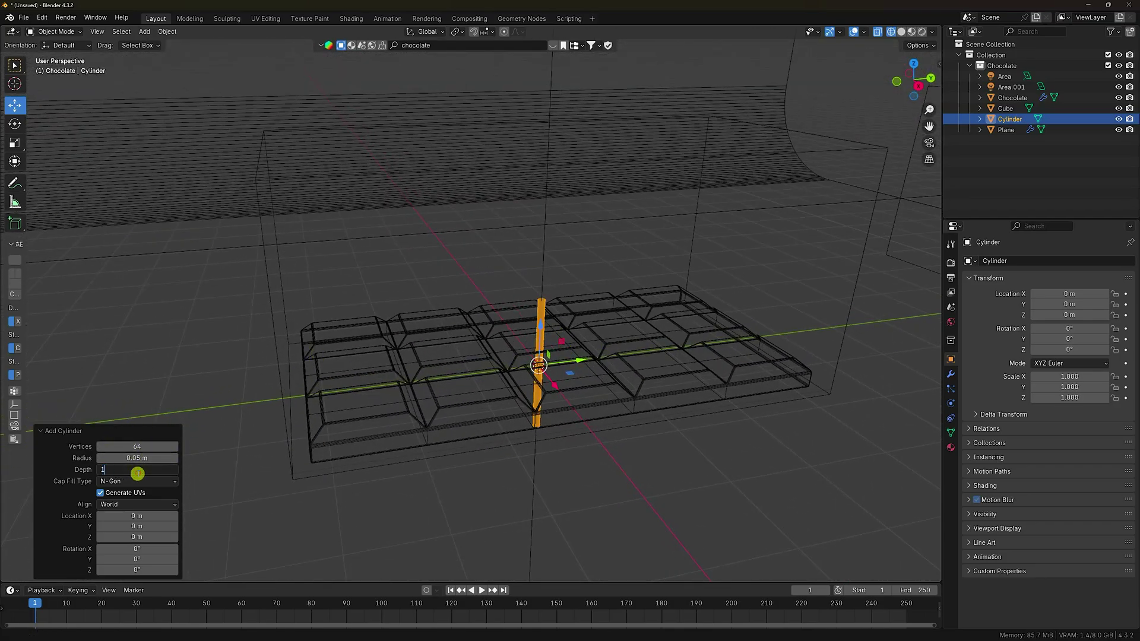
{"action": "key", "text": "Return"}
- Rotate the cylinder 90° on Y, raise it above the bar and set Location Y to -2.2 m
{"action": "left_click_drag", "start_coordinate": [138, 558], "coordinate": [460, 202]}
{"action": "left_click", "coordinate": [125, 556]}
{"action": "type", "text": "90"}
{"action": "key", "text": "Return"}
{"action": "key", "text": "KP_3"}
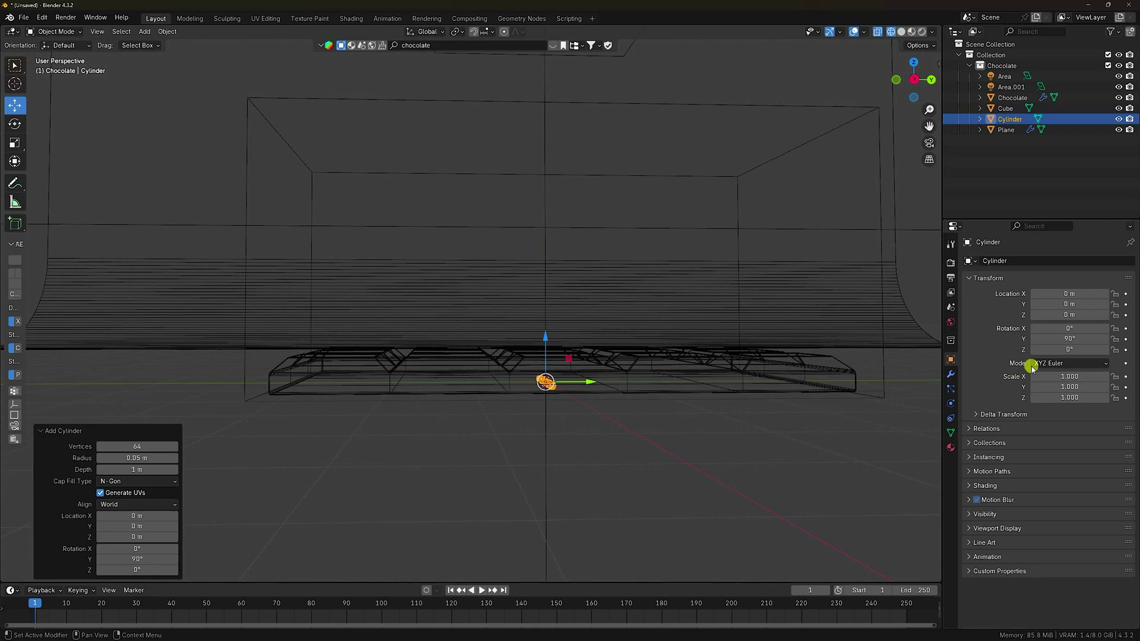
{"action": "left_click_drag", "start_coordinate": [544, 333], "coordinate": [415, 237]}
{"action": "left_click", "coordinate": [1078, 306]}
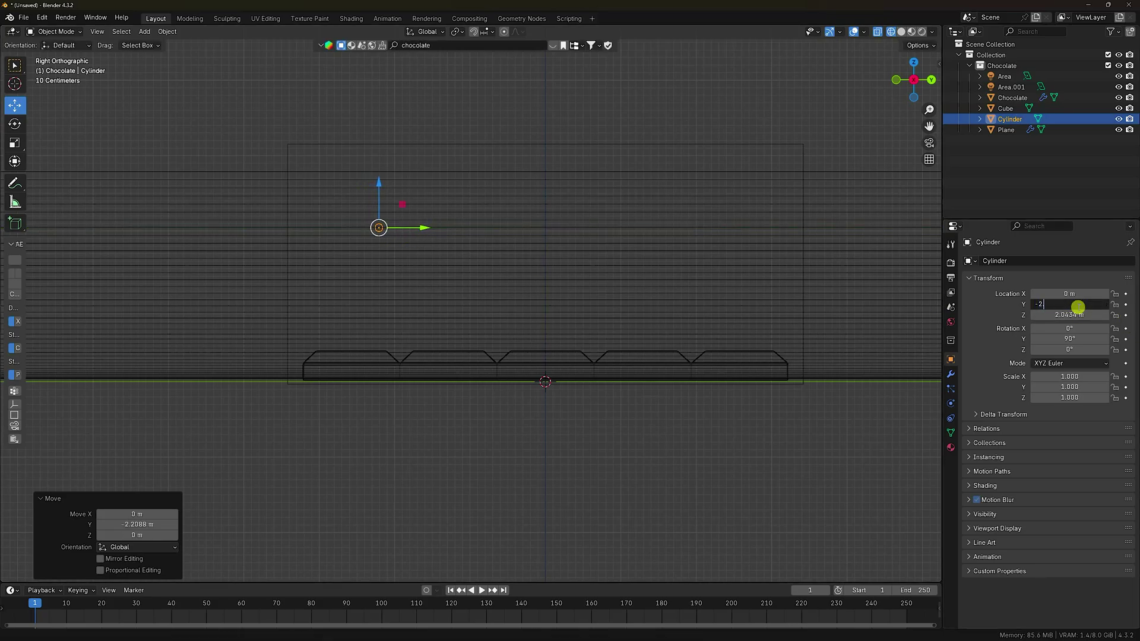
{"action": "type", "text": "-2.2"}
{"action": "key", "text": "Return"}
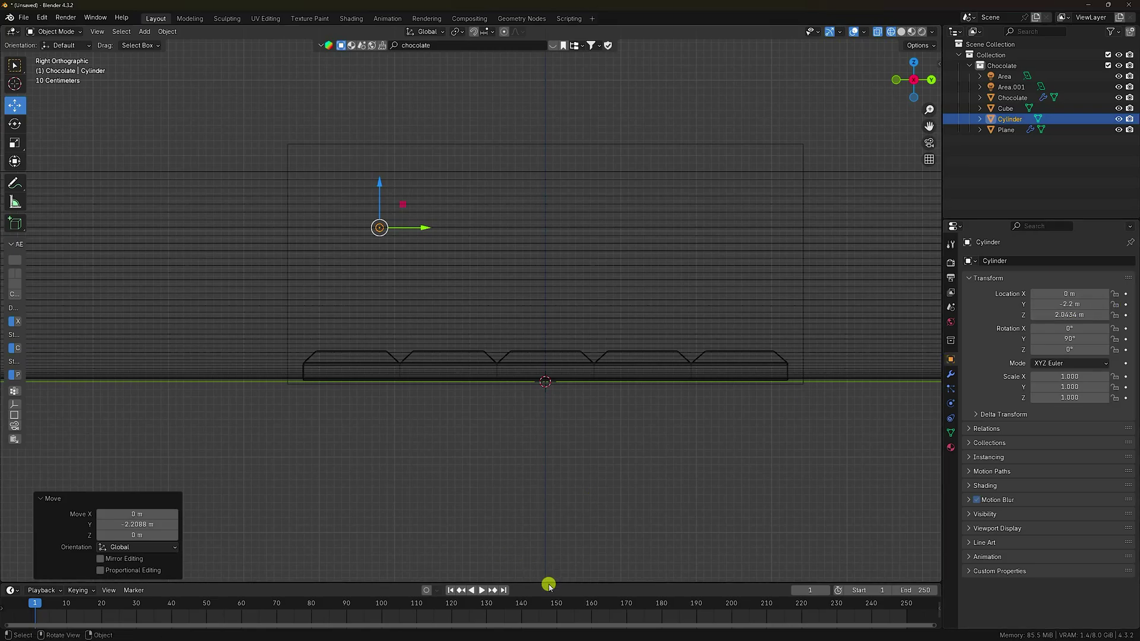
- Set the end frame to 200, put the cylinder at Z 2 m, and key its Y location at frame 1
{"action": "left_click_drag", "start_coordinate": [535, 584], "coordinate": [534, 561]}
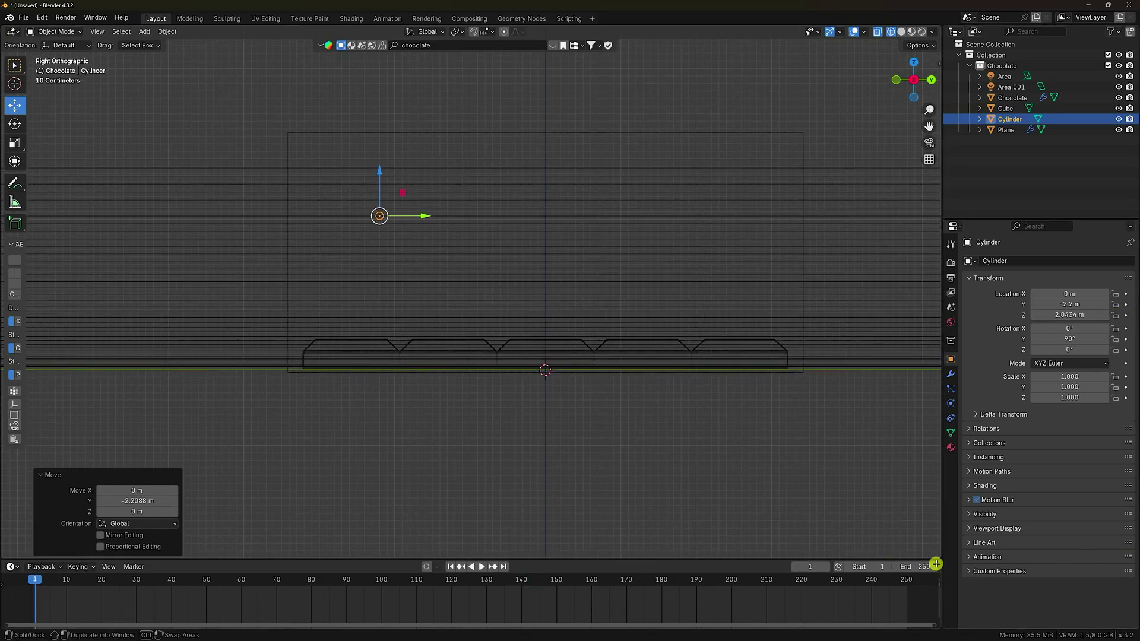
{"action": "double_click", "coordinate": [912, 567]}
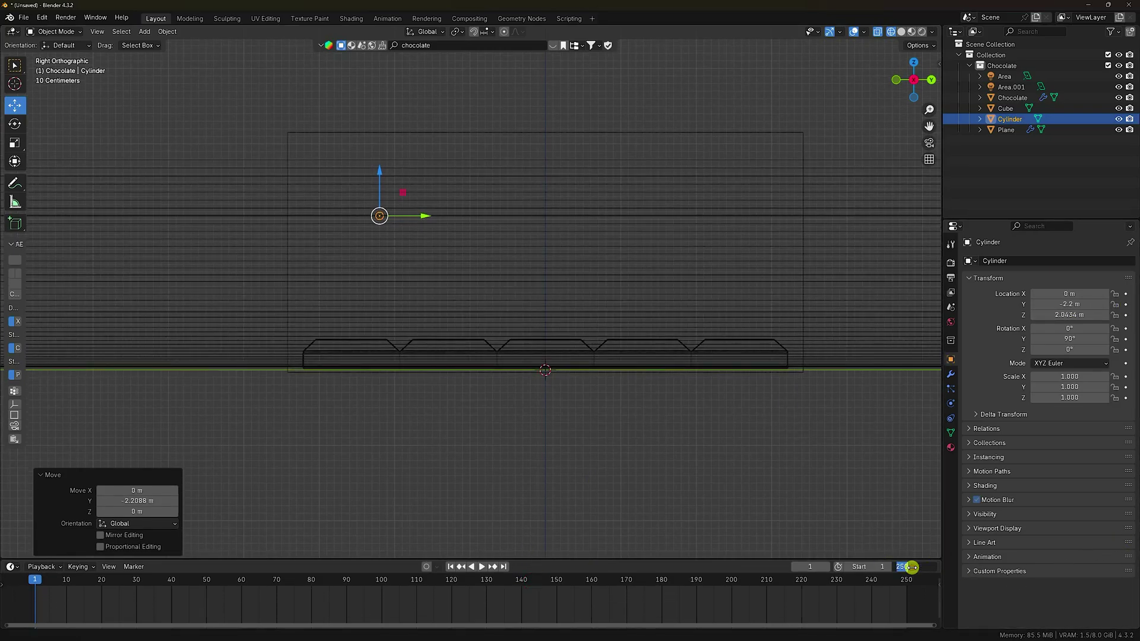
{"action": "key", "text": "Return"}
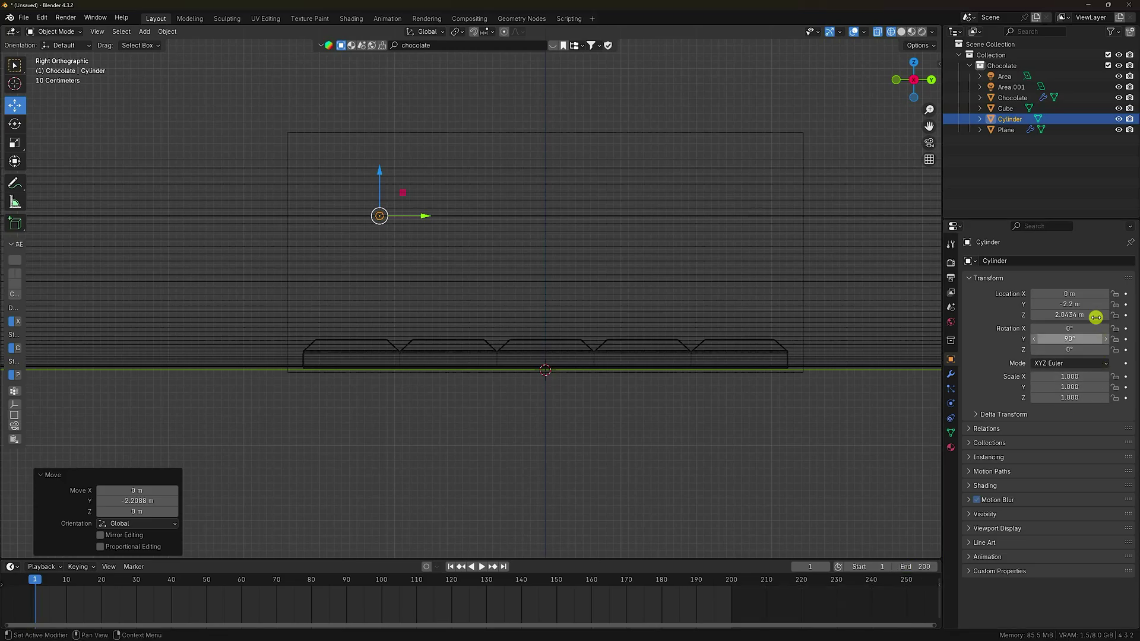
{"action": "left_click", "coordinate": [1070, 313]}
{"action": "type", "text": "2"}
{"action": "key", "text": "Return"}
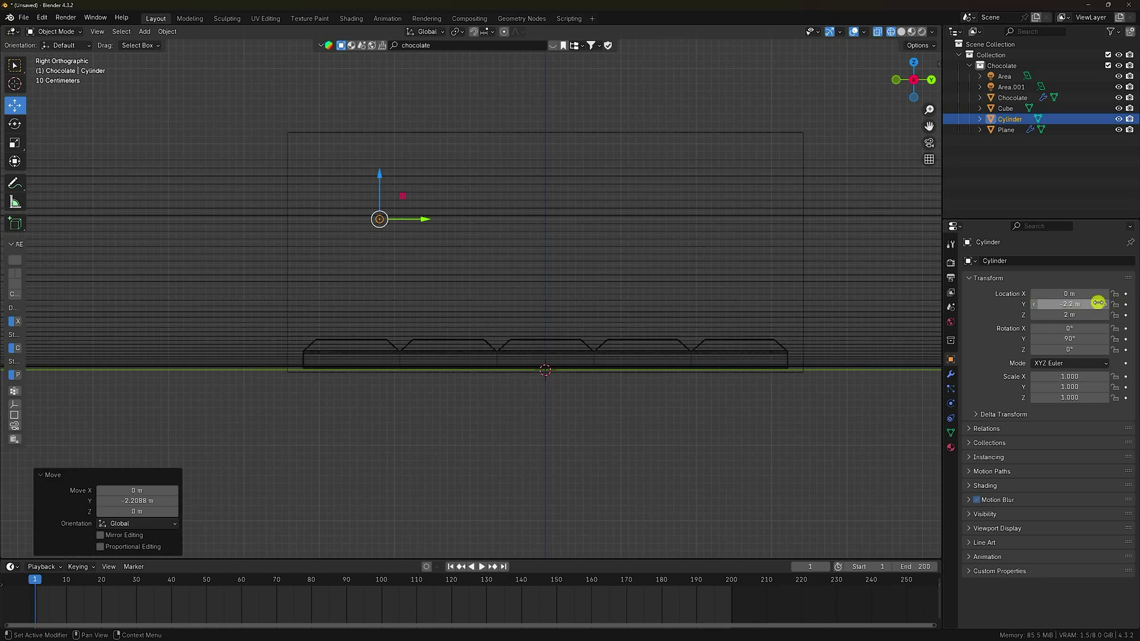
{"action": "left_click", "coordinate": [1126, 305]}
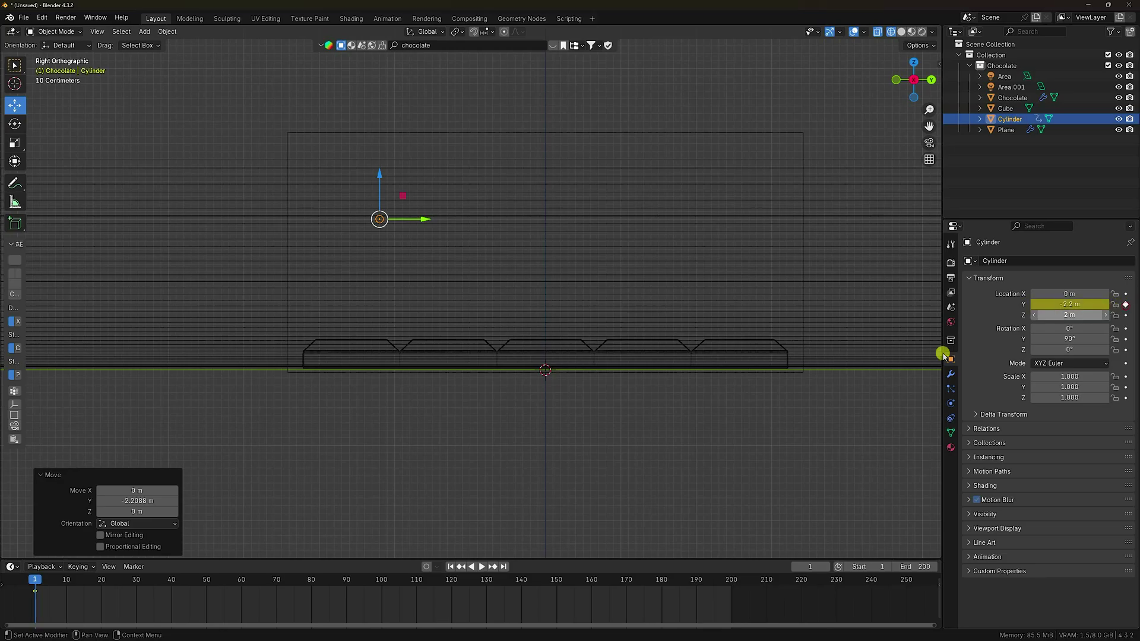
- At frame 200, keyframe the cylinder's Y location at 2.5 m
{"action": "left_click", "coordinate": [504, 567]}
{"action": "left_click_drag", "start_coordinate": [1067, 306], "coordinate": [355, 331]}
{"action": "left_click", "coordinate": [1067, 306]}
{"action": "type", "text": "2.2"}
{"action": "key", "text": "Return"}
{"action": "left_click", "coordinate": [1125, 304]}
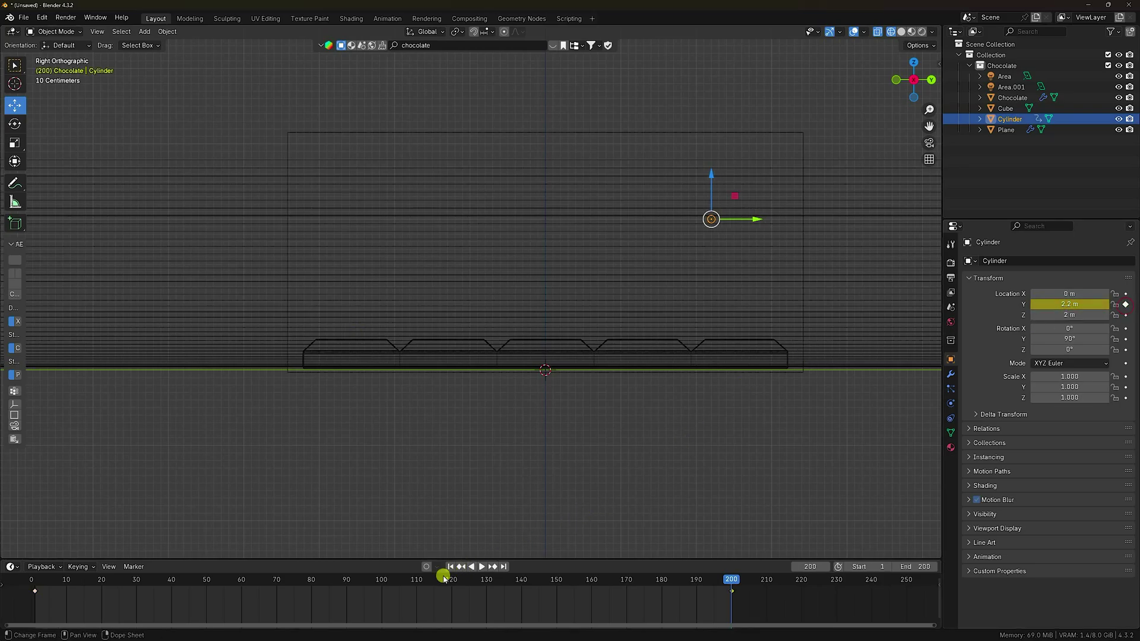
{"action": "left_click_drag", "start_coordinate": [1068, 304], "coordinate": [184, 305]}
{"action": "left_click", "coordinate": [1067, 304]}
{"action": "type", "text": "2.5"}
{"action": "key", "text": "Return"}
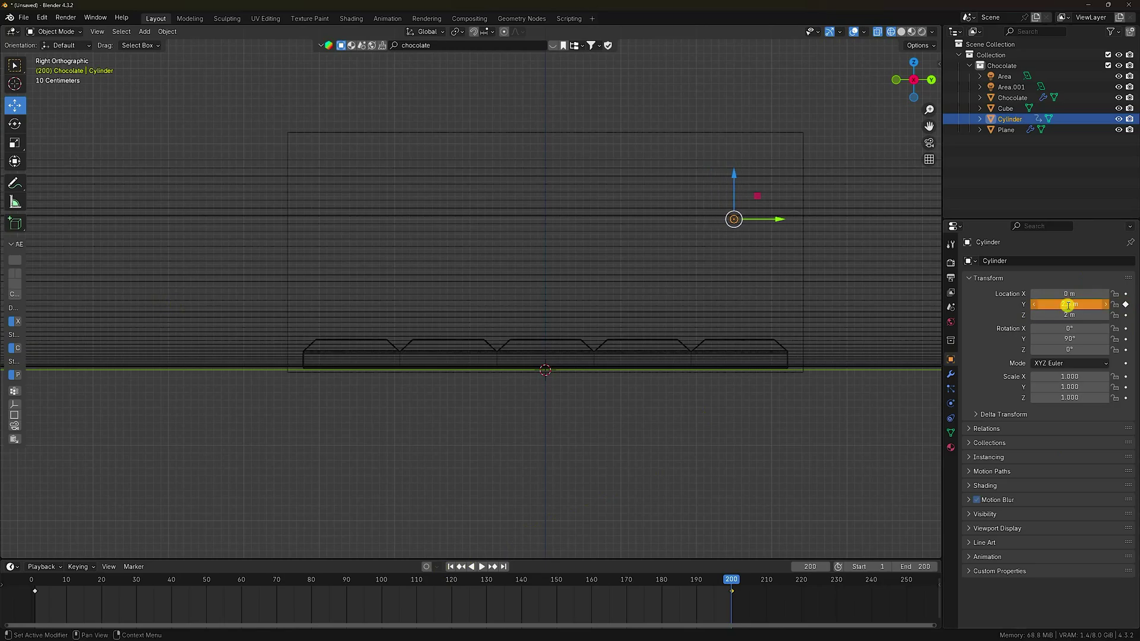
{"action": "left_click", "coordinate": [1125, 304]}
- Play the animation from frame 1 to preview the cylinder sliding over the bar
{"action": "left_click", "coordinate": [449, 569]}
{"action": "left_click", "coordinate": [482, 566]}
{"action": "scroll", "coordinate": [499, 206], "scroll_direction": "up", "scroll_amount": 1}
{"action": "scroll", "coordinate": [499, 206], "scroll_direction": "up", "scroll_amount": 2}
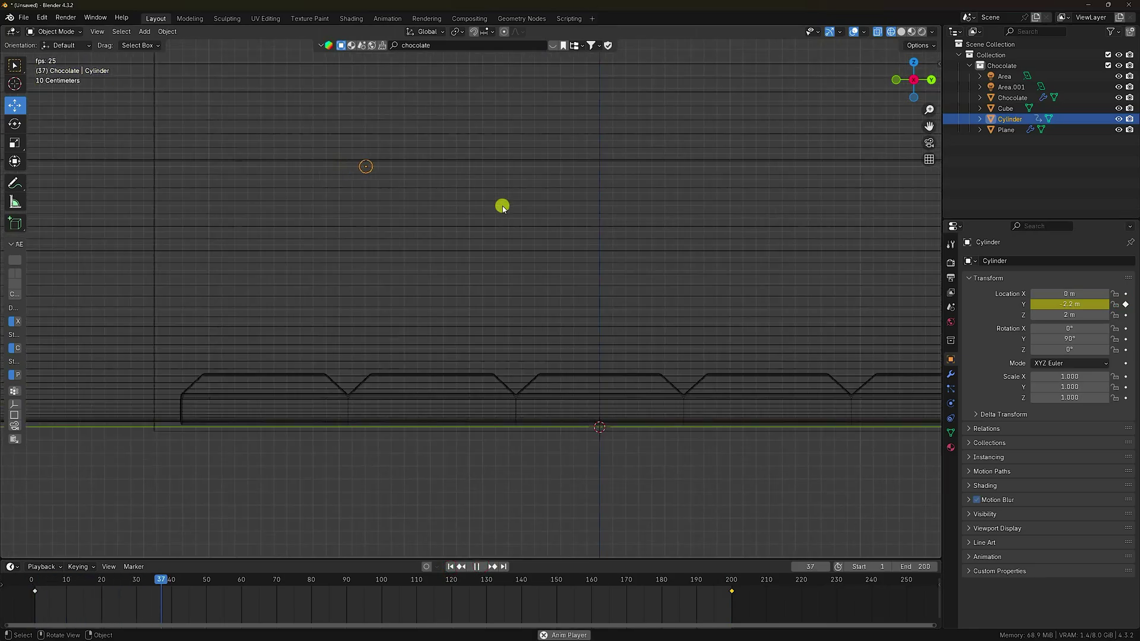
{"action": "middle_click_drag", "start_coordinate": [528, 217], "coordinate": [397, 286], "text": "shift"}
{"action": "scroll", "coordinate": [397, 286], "scroll_direction": "down", "scroll_amount": 1}
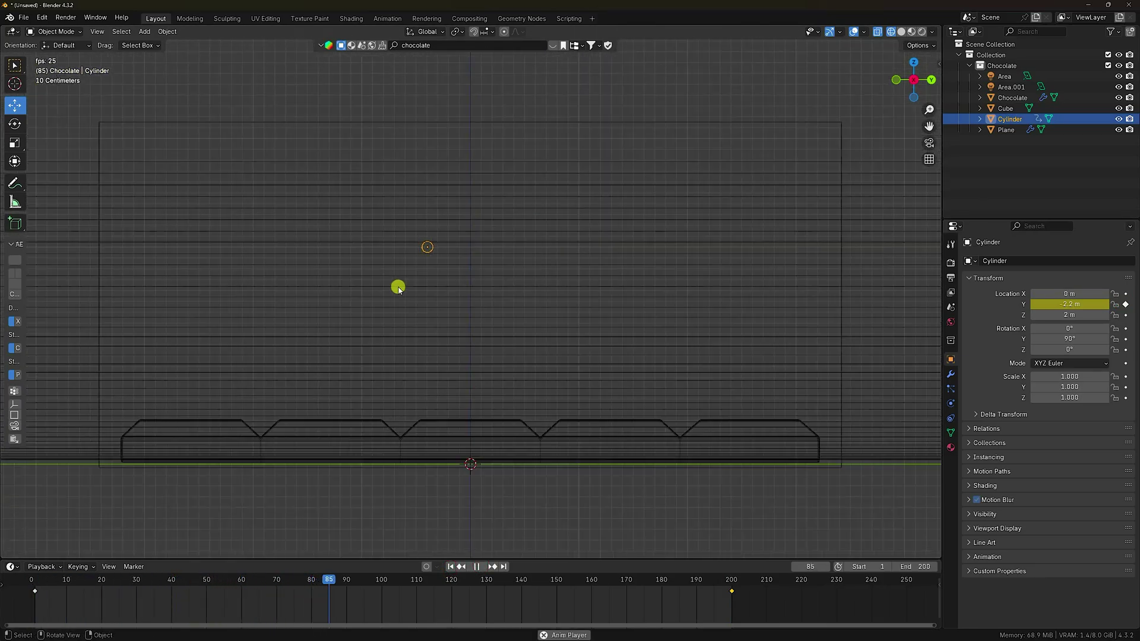
{"action": "left_click", "coordinate": [477, 566]}
{"action": "middle_click_drag", "start_coordinate": [588, 285], "coordinate": [541, 392]}
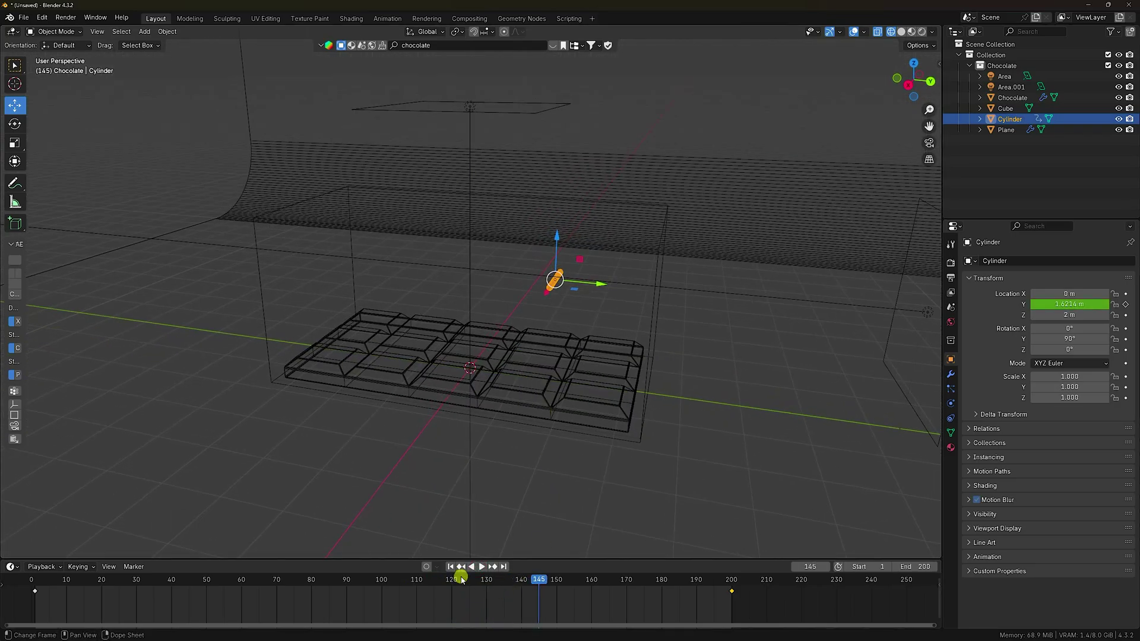
{"action": "left_click", "coordinate": [449, 566]}
{"action": "scroll", "coordinate": [515, 412], "scroll_direction": "up", "scroll_amount": 5}
- Select the Cube around the bar, enable FLIP Fluid physics and set its type to Domain
{"action": "scroll", "coordinate": [515, 414], "scroll_direction": "down", "scroll_amount": 3}
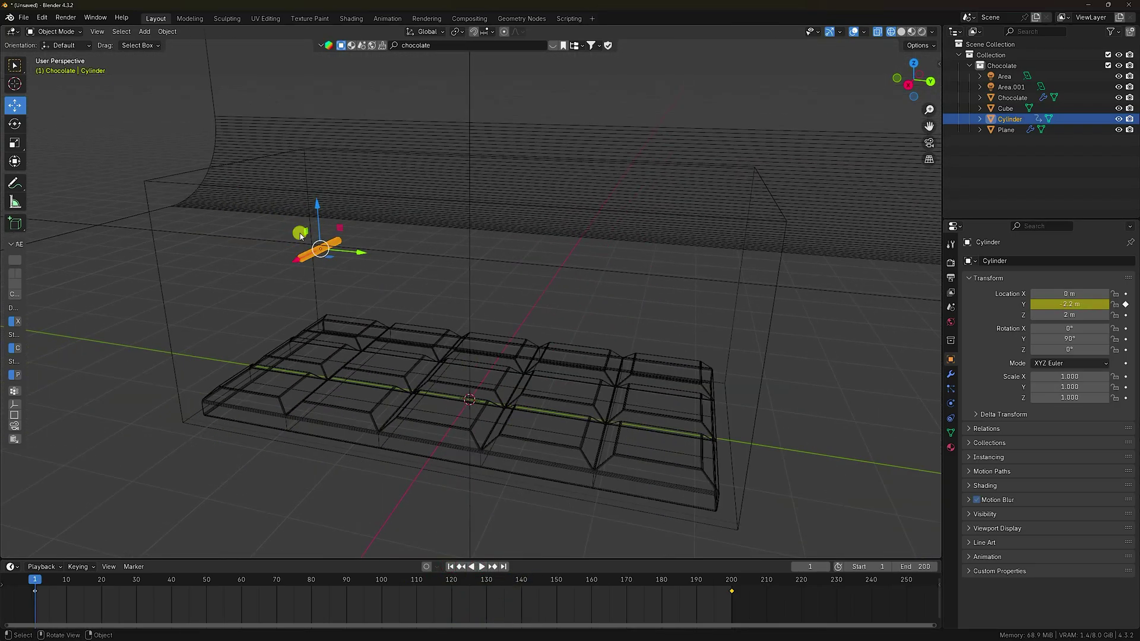
{"action": "left_click", "coordinate": [130, 141]}
{"action": "left_click", "coordinate": [152, 181]}
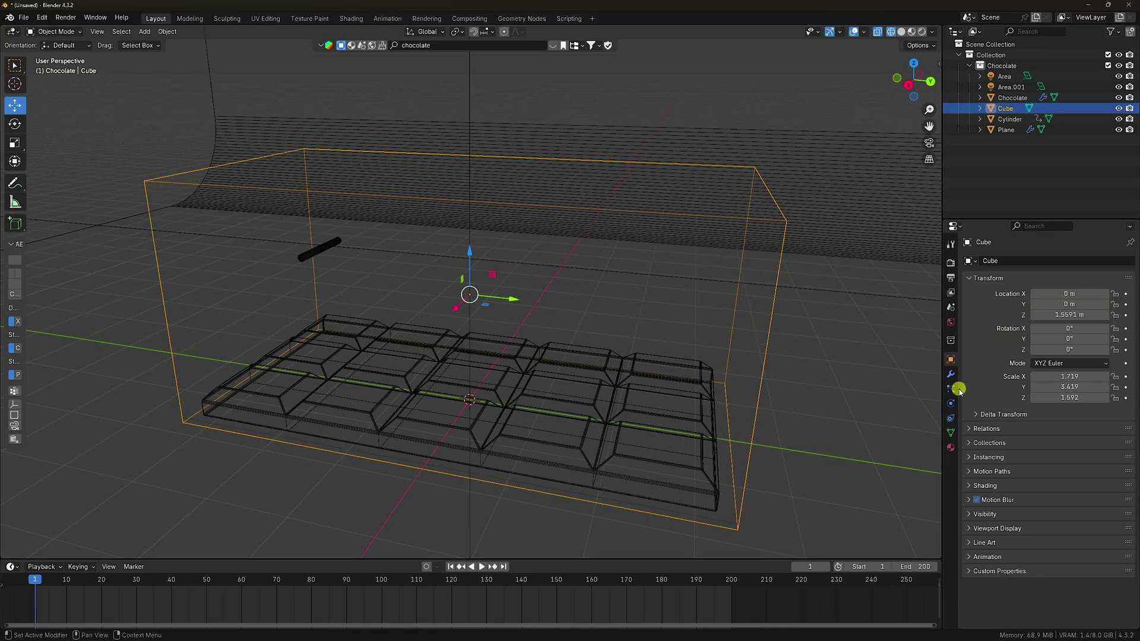
{"action": "left_click", "coordinate": [952, 403]}
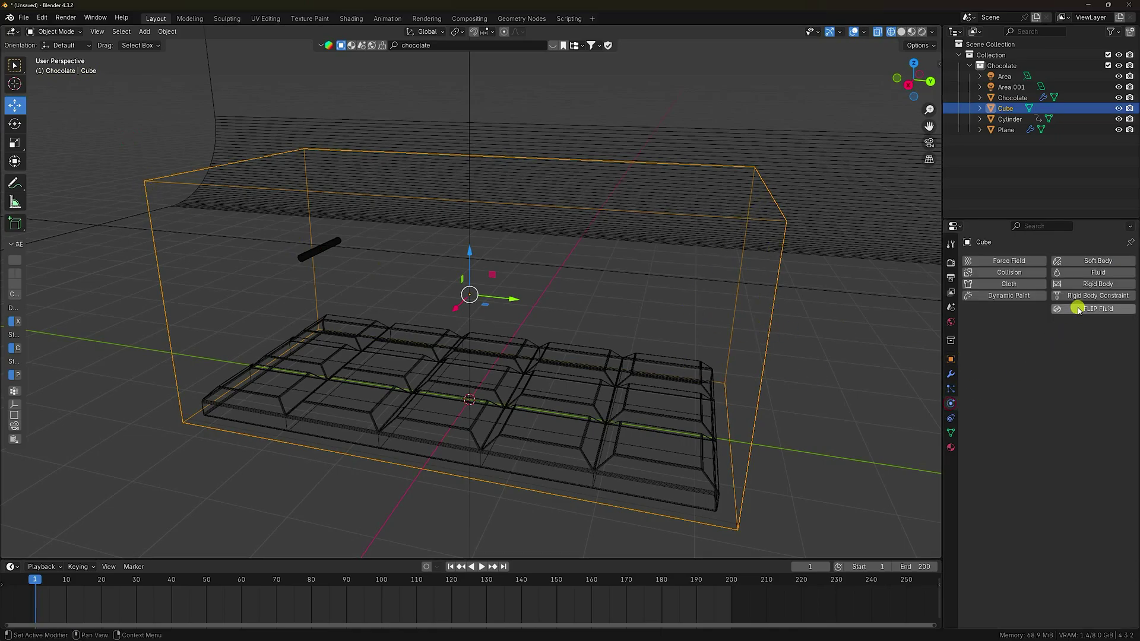
{"action": "left_click", "coordinate": [1108, 309]}
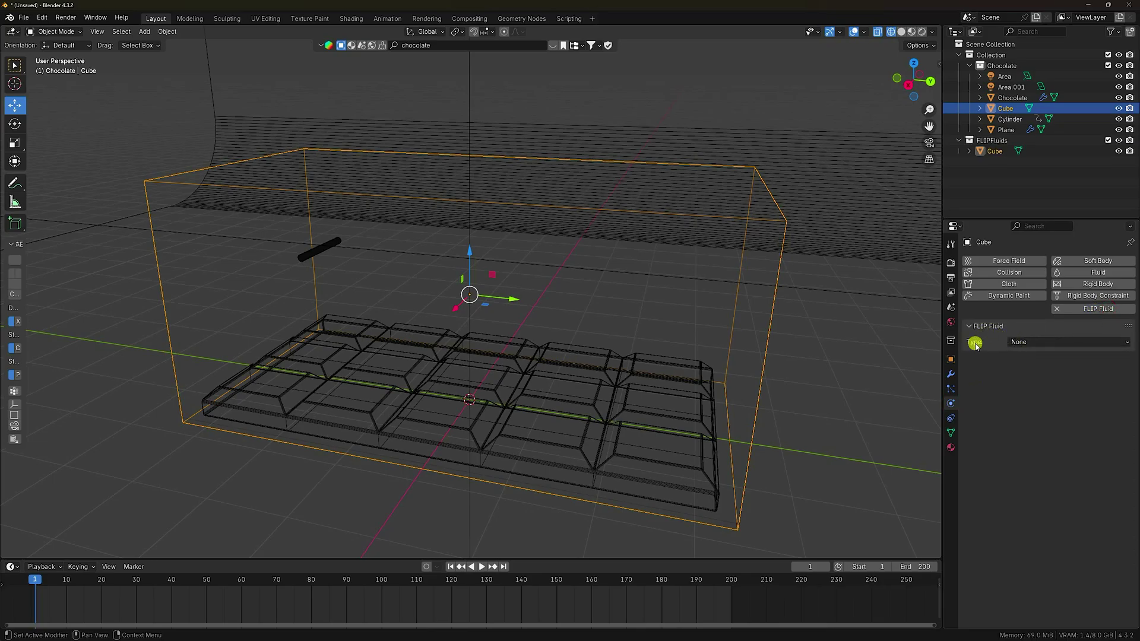
{"action": "left_click", "coordinate": [1021, 342]}
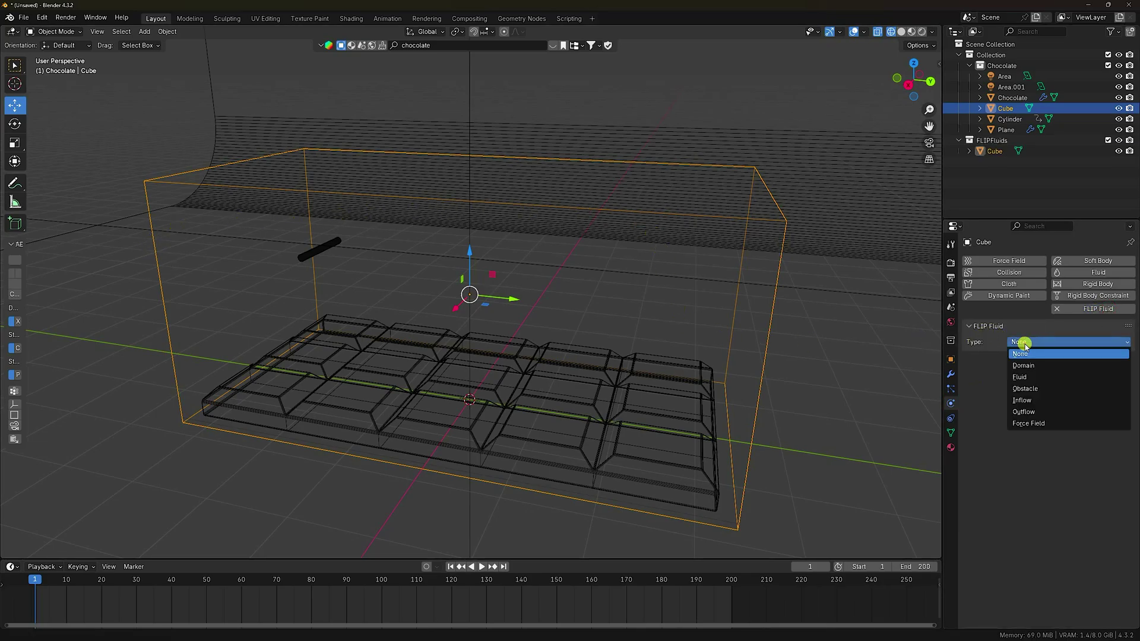
{"action": "left_click", "coordinate": [1023, 365]}
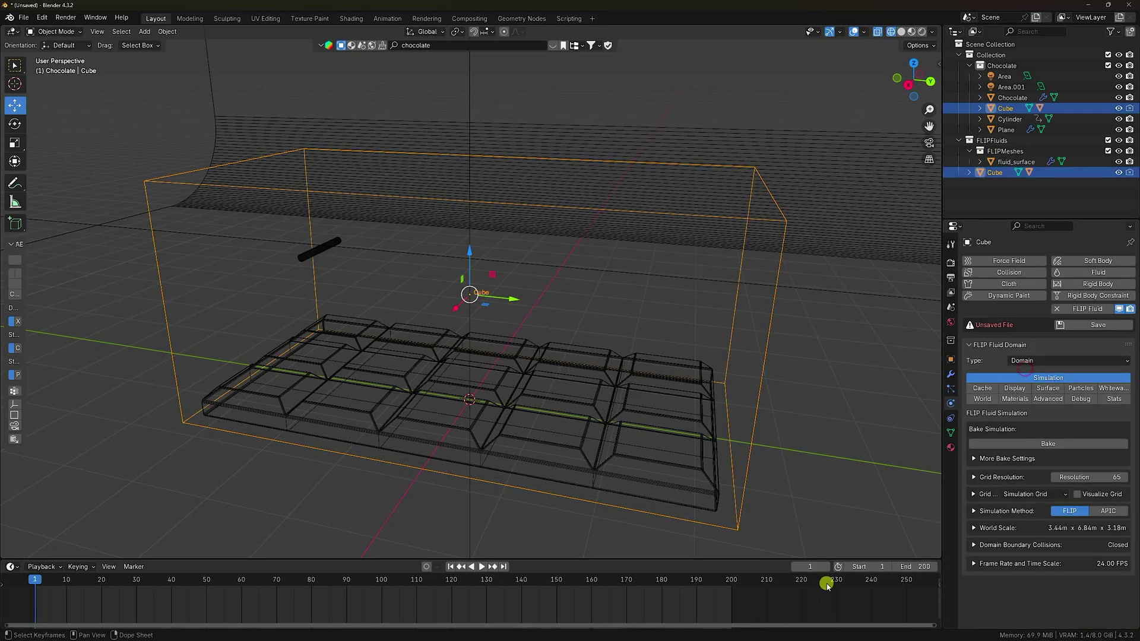
{"action": "left_click", "coordinate": [315, 251]}
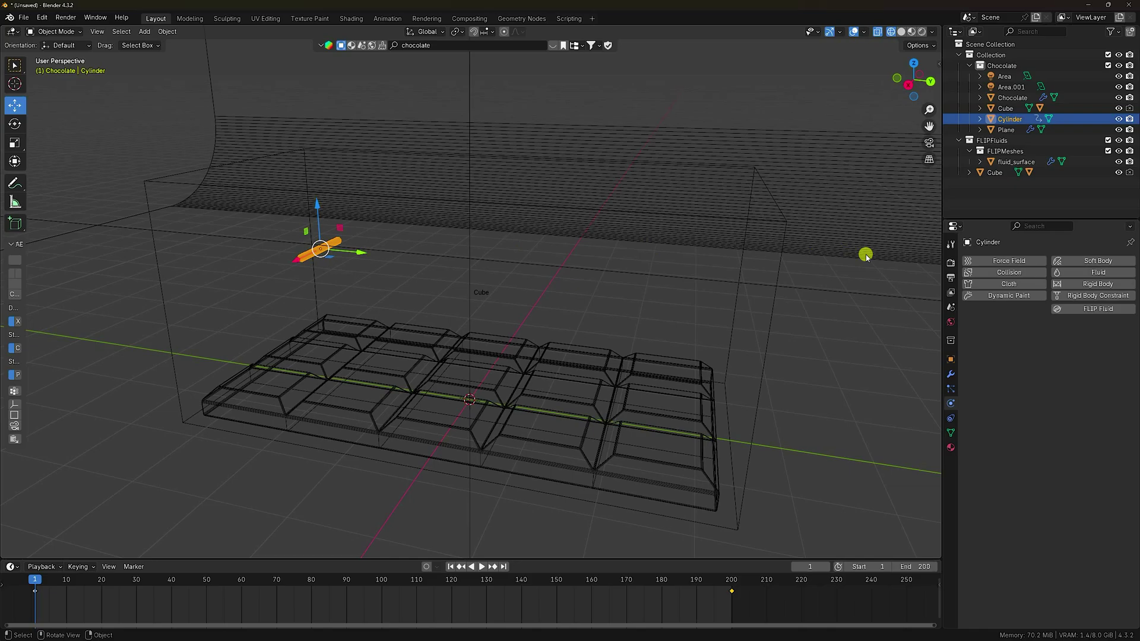
- Make the Cylinder a FLIP Fluid Inflow with Substep Emission 8
{"action": "left_click", "coordinate": [1090, 309]}
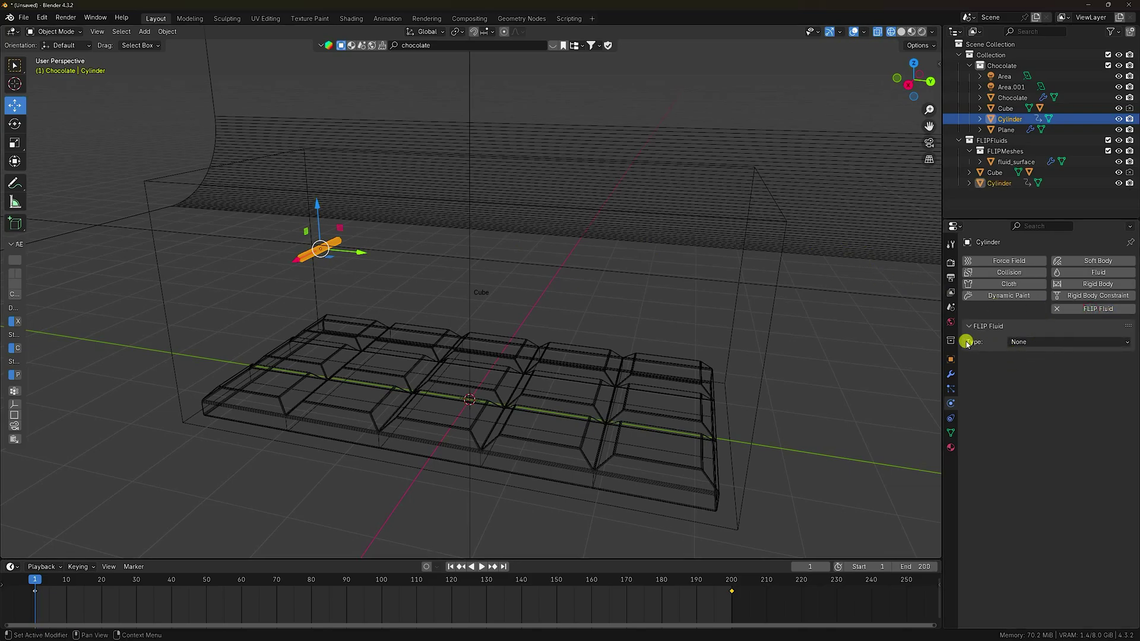
{"action": "left_click", "coordinate": [1048, 342]}
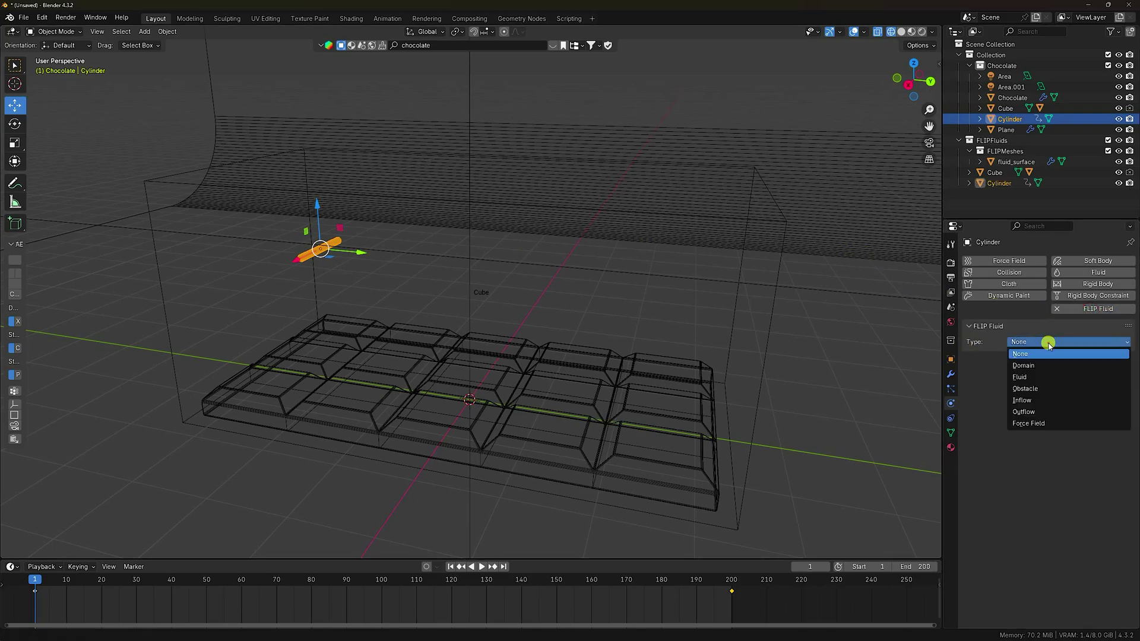
{"action": "left_click", "coordinate": [1020, 400]}
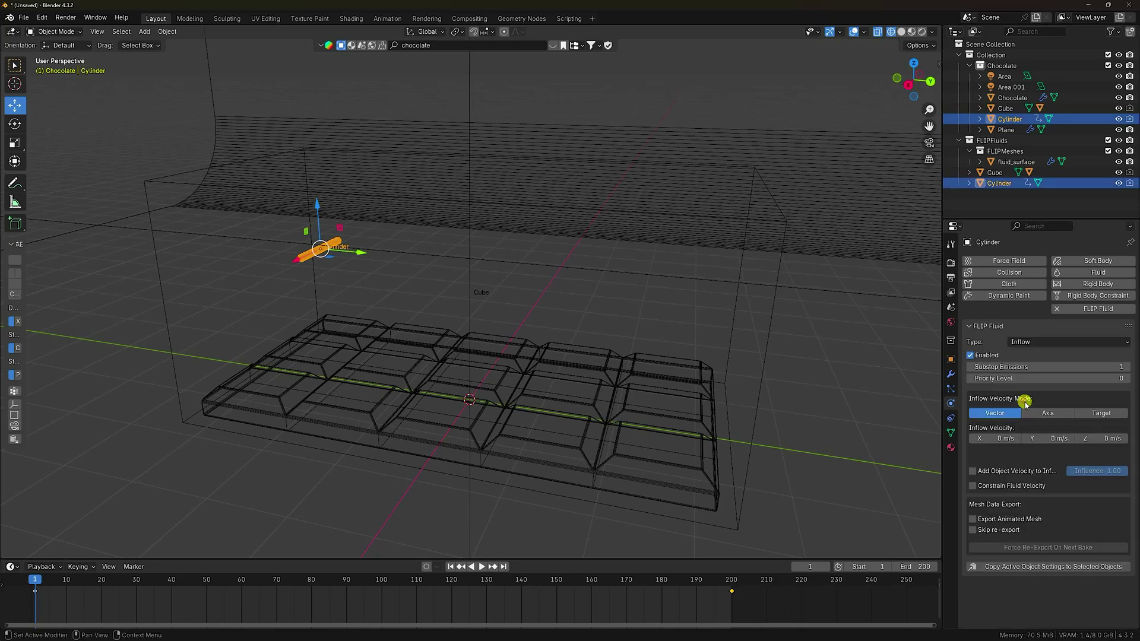
{"action": "left_click", "coordinate": [1029, 366]}
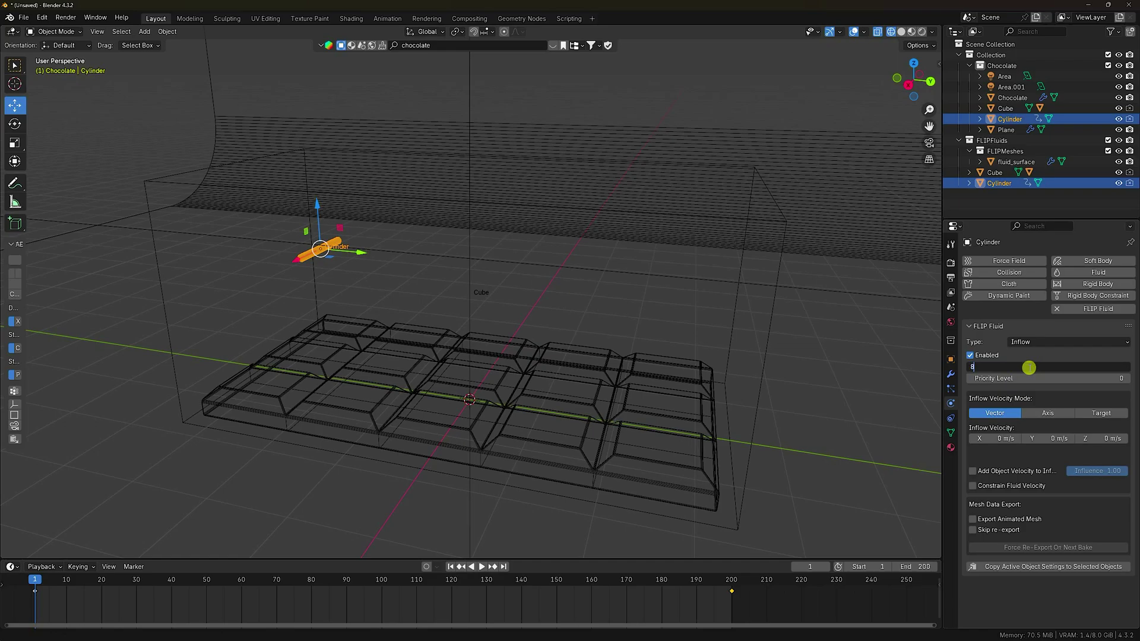
{"action": "key", "text": "Return"}
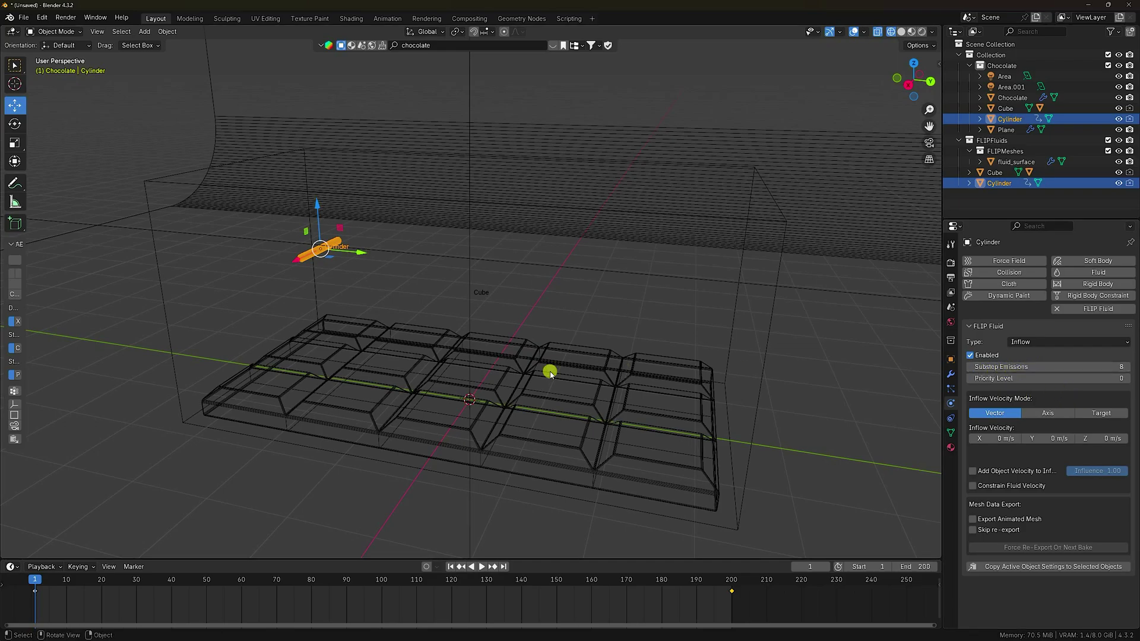
- Make the Chocolate bar a FLIP Fluid Obstacle, then reselect the Cube domain
{"action": "left_click", "coordinate": [404, 368]}
{"action": "left_click", "coordinate": [415, 368]}
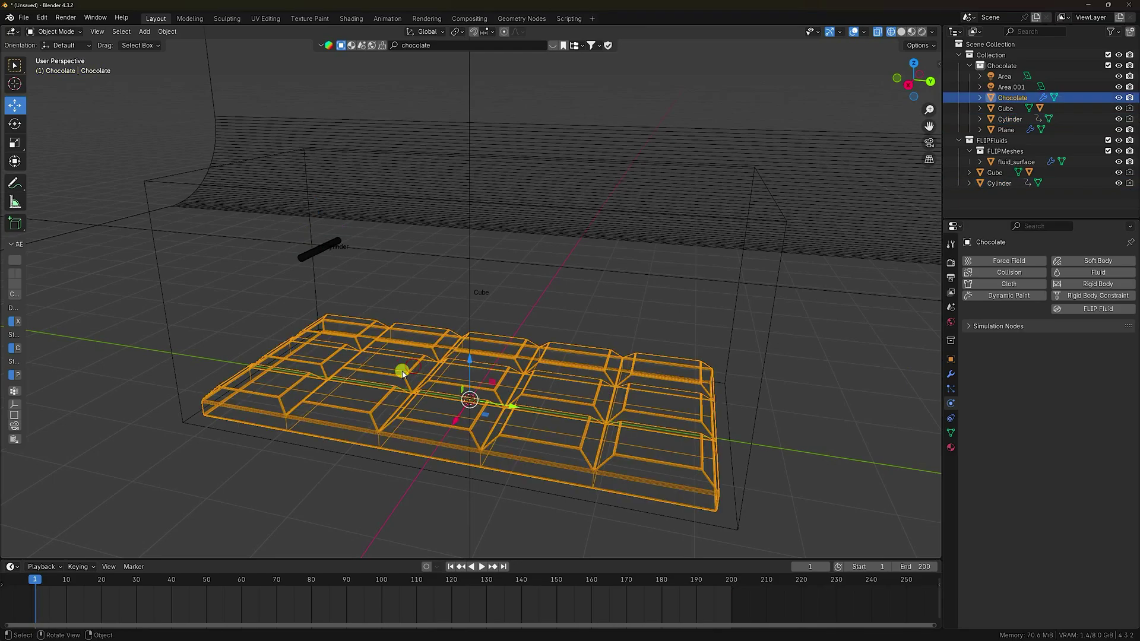
{"action": "left_click", "coordinate": [1097, 309]}
{"action": "left_click", "coordinate": [1020, 356]}
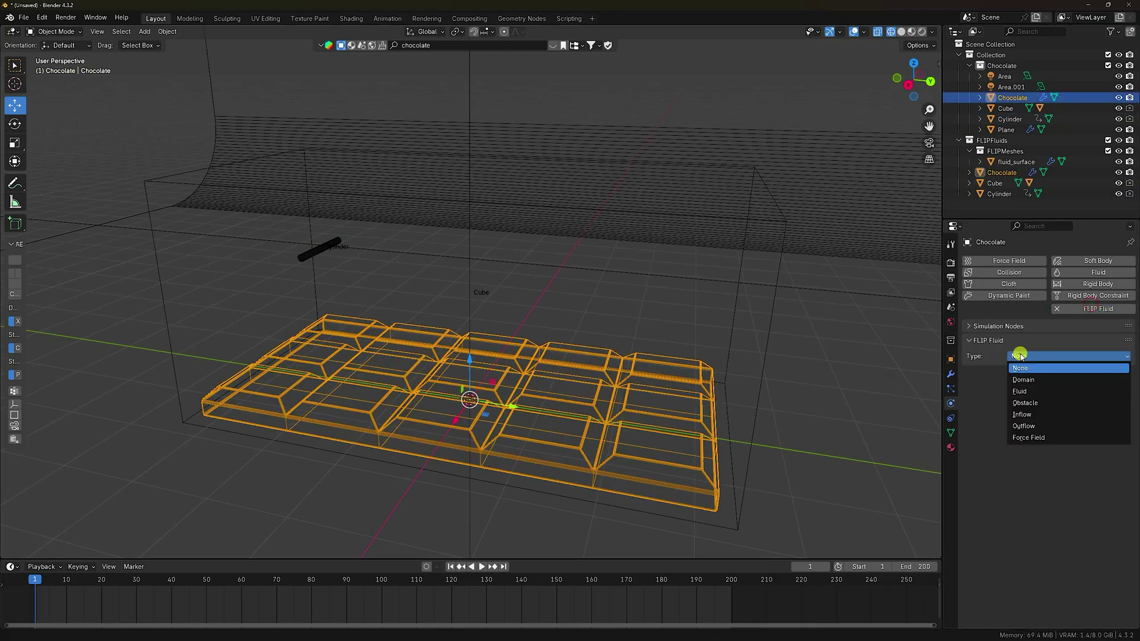
{"action": "left_click", "coordinate": [1022, 404]}
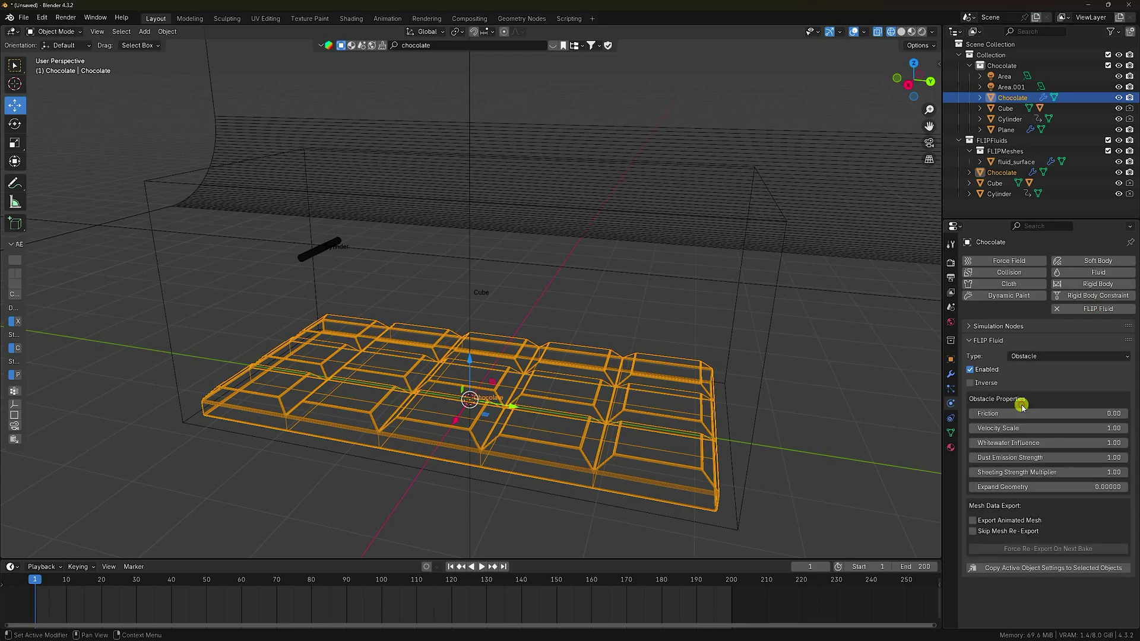
{"action": "middle_click_drag", "start_coordinate": [214, 212], "coordinate": [202, 208]}
{"action": "left_click", "coordinate": [166, 176]}
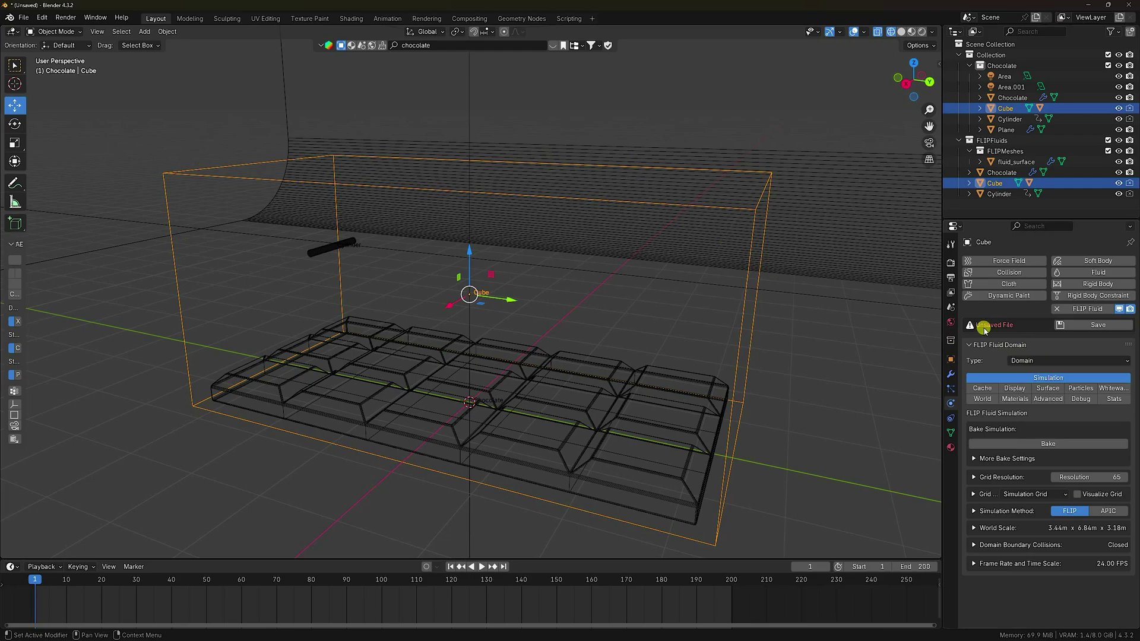
- Save the scene as untitled.blend inside a new folder created on the Desktop
{"action": "left_click", "coordinate": [1090, 325]}
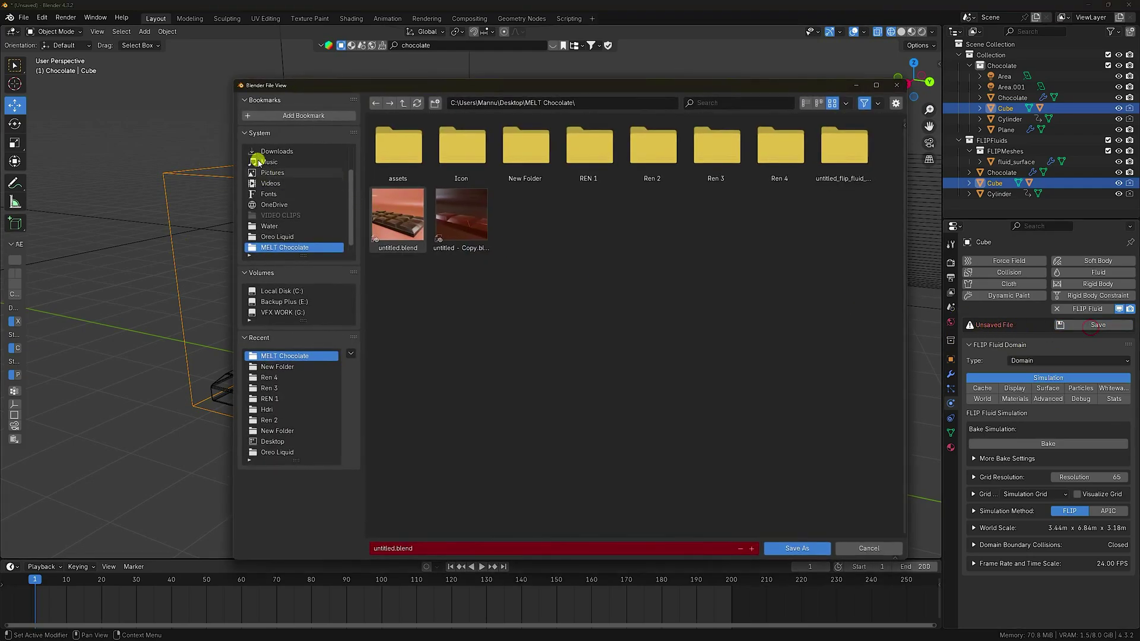
{"action": "scroll", "coordinate": [259, 162], "scroll_direction": "up", "scroll_amount": 2}
{"action": "left_click", "coordinate": [261, 162]}
{"action": "right_click", "coordinate": [604, 335]}
{"action": "left_click", "coordinate": [561, 430]}
{"action": "key", "text": "Return"}
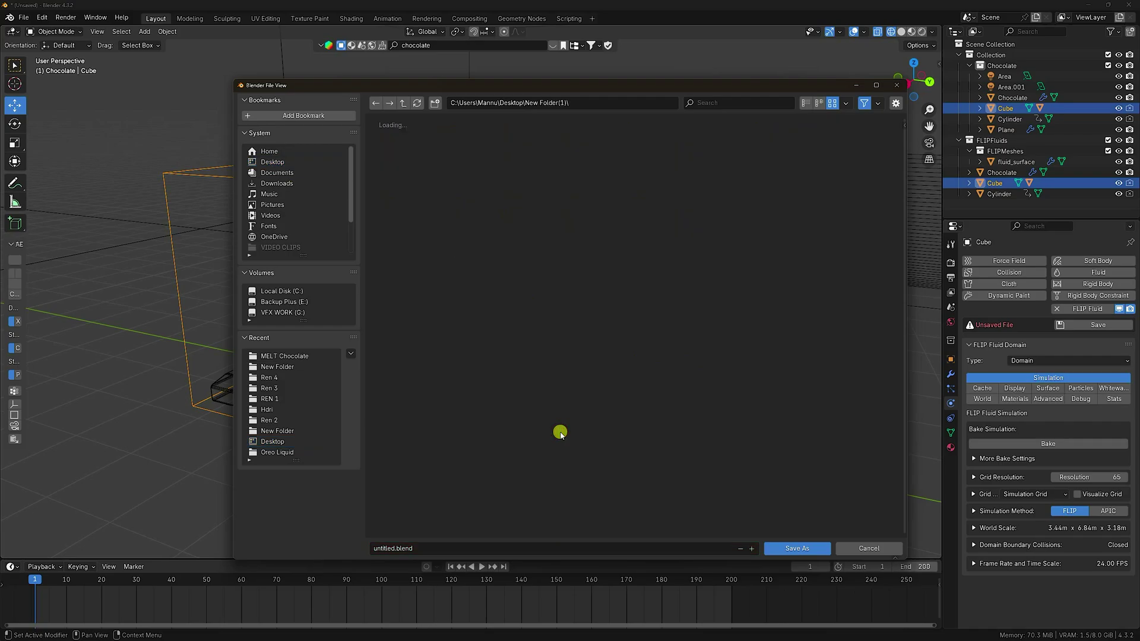
{"action": "left_click", "coordinate": [808, 550]}
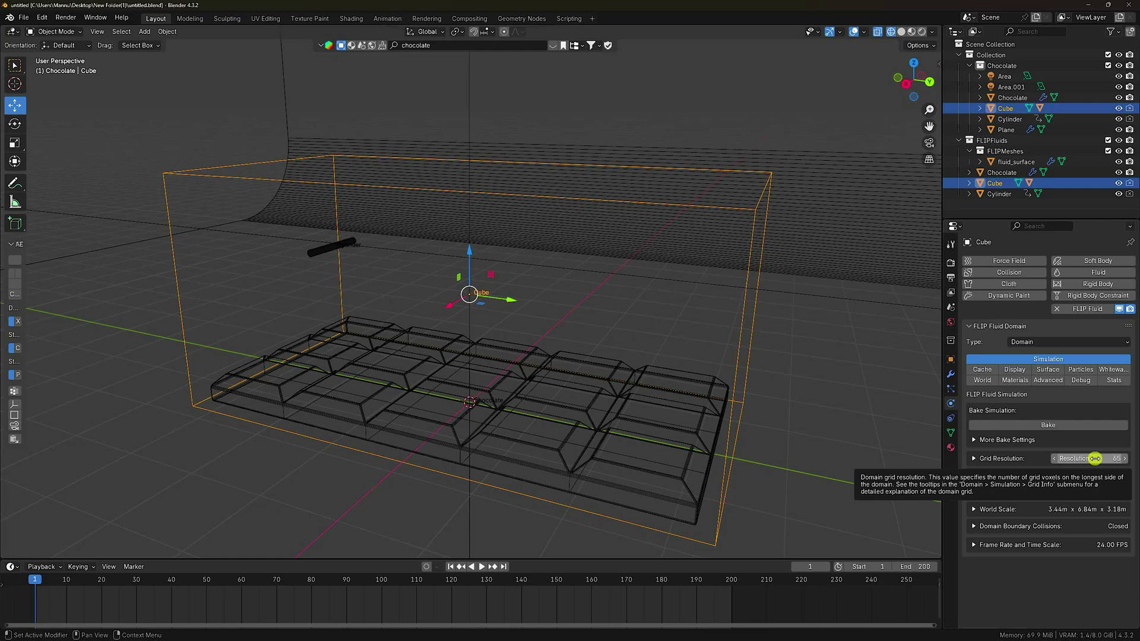
- Set the domain's grid resolution to 128 and its simulation method to APIC
{"action": "left_click", "coordinate": [1094, 458]}
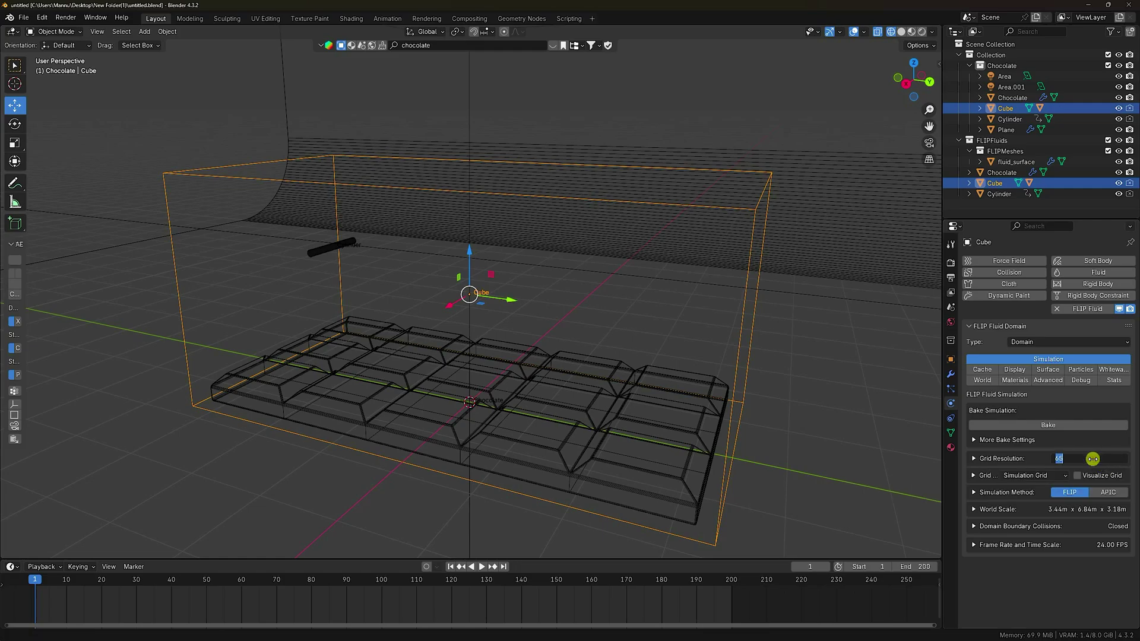
{"action": "key", "text": "Return"}
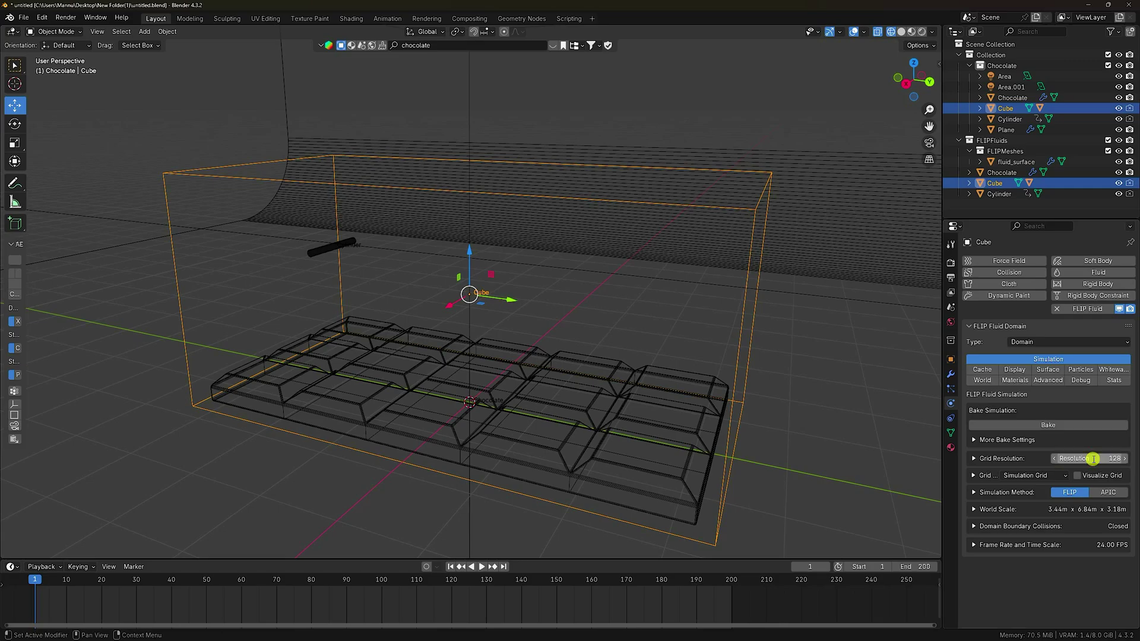
{"action": "left_click", "coordinate": [1108, 493]}
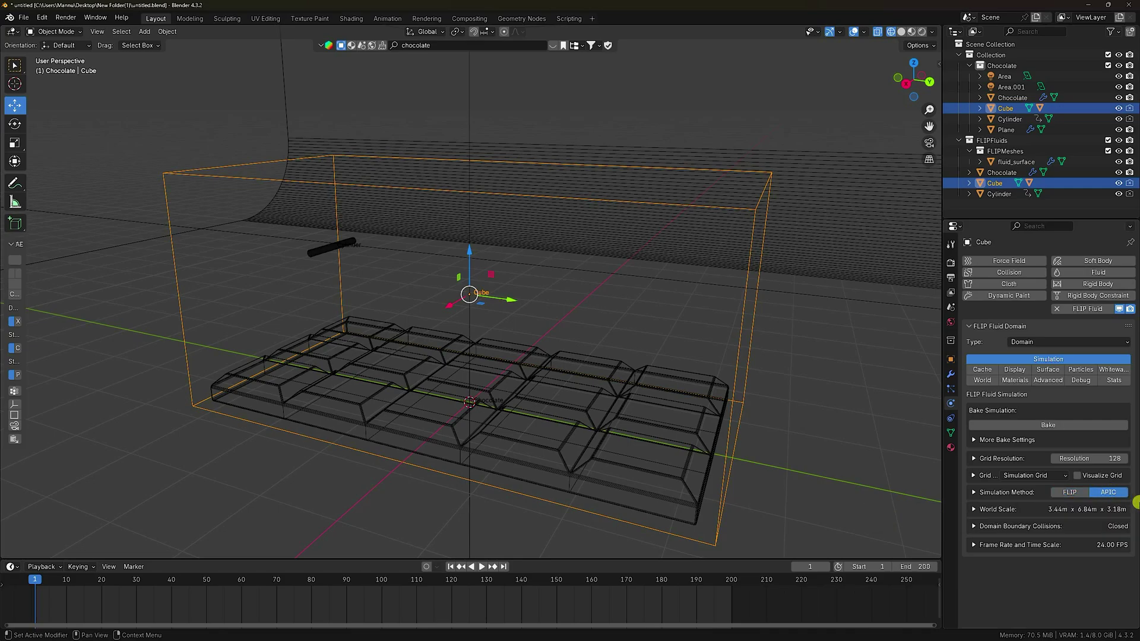
- Inspect the grid, world scale, boundary collision and frame rate detail sections
{"action": "left_click", "coordinate": [974, 476]}
{"action": "left_click", "coordinate": [974, 476]}
{"action": "left_click", "coordinate": [975, 510]}
{"action": "left_click", "coordinate": [975, 509]}
{"action": "left_click", "coordinate": [975, 526]}
{"action": "left_click", "coordinate": [975, 526]}
{"action": "left_click", "coordinate": [974, 544]}
{"action": "left_click", "coordinate": [975, 544]}
- Set the domain's base viscosity to 3.5 in its world settings
{"action": "left_click", "coordinate": [982, 381]}
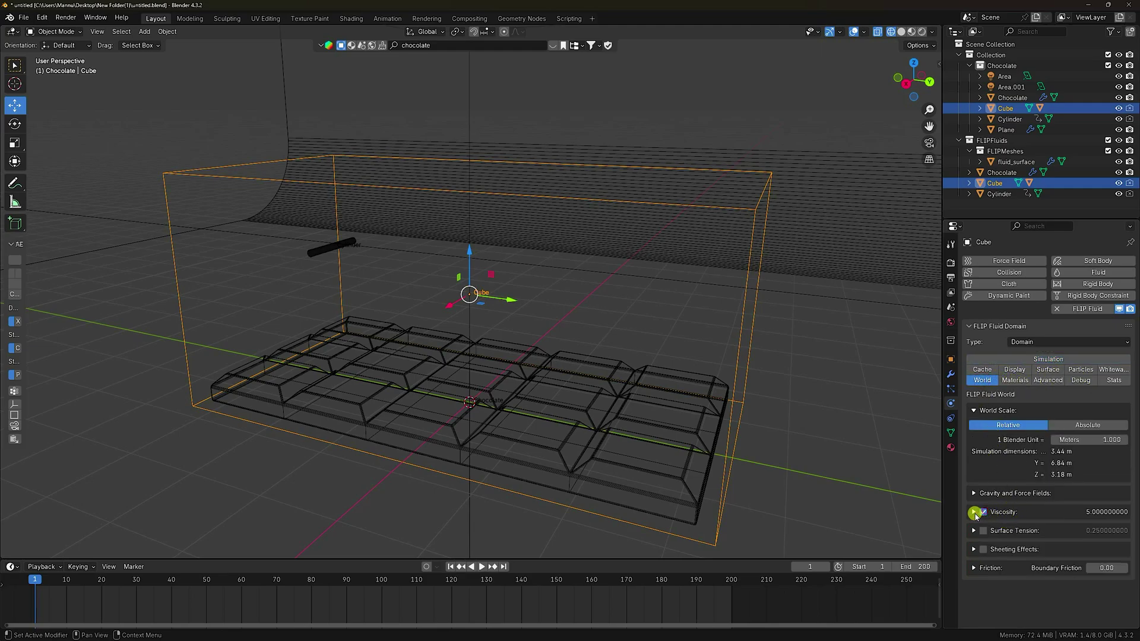
{"action": "left_click", "coordinate": [974, 512]}
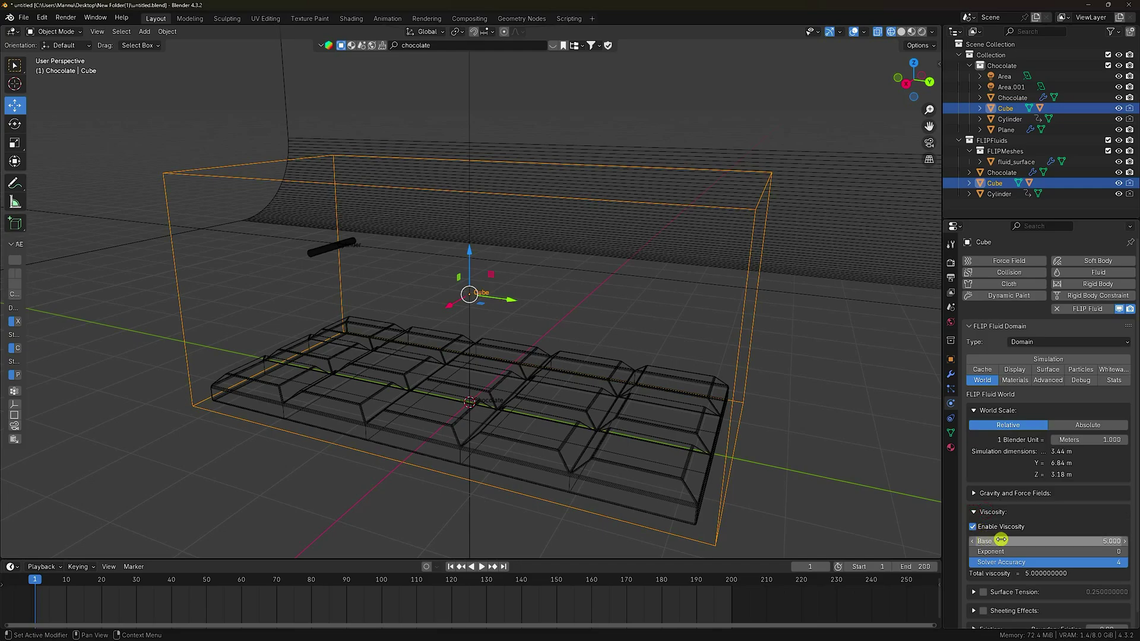
{"action": "left_click", "coordinate": [1001, 540]}
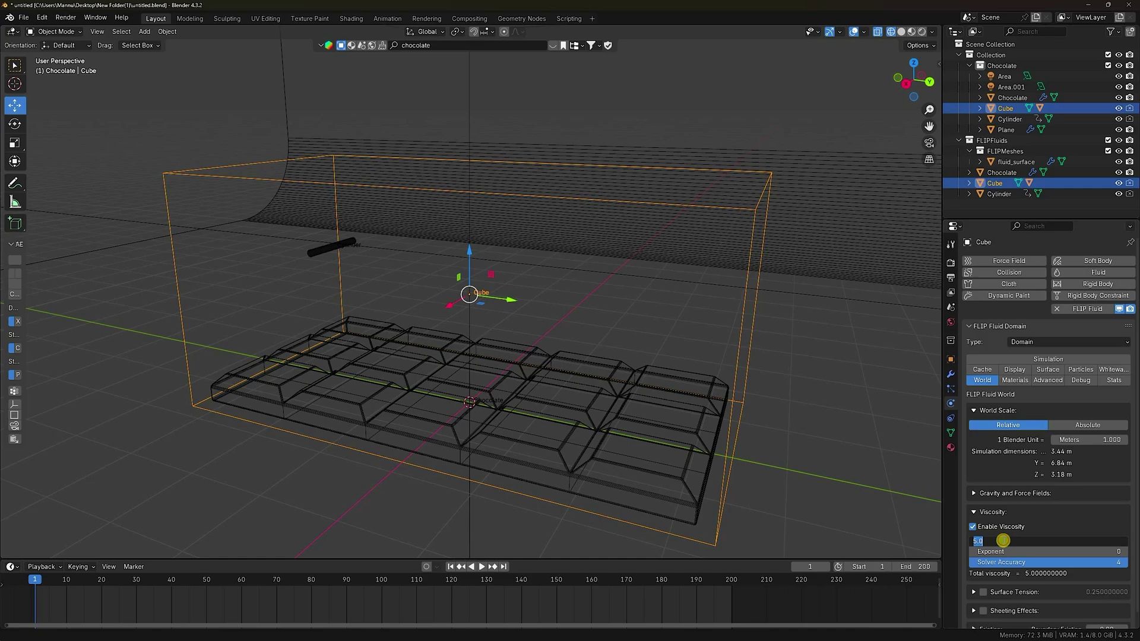
{"action": "key", "text": "Return"}
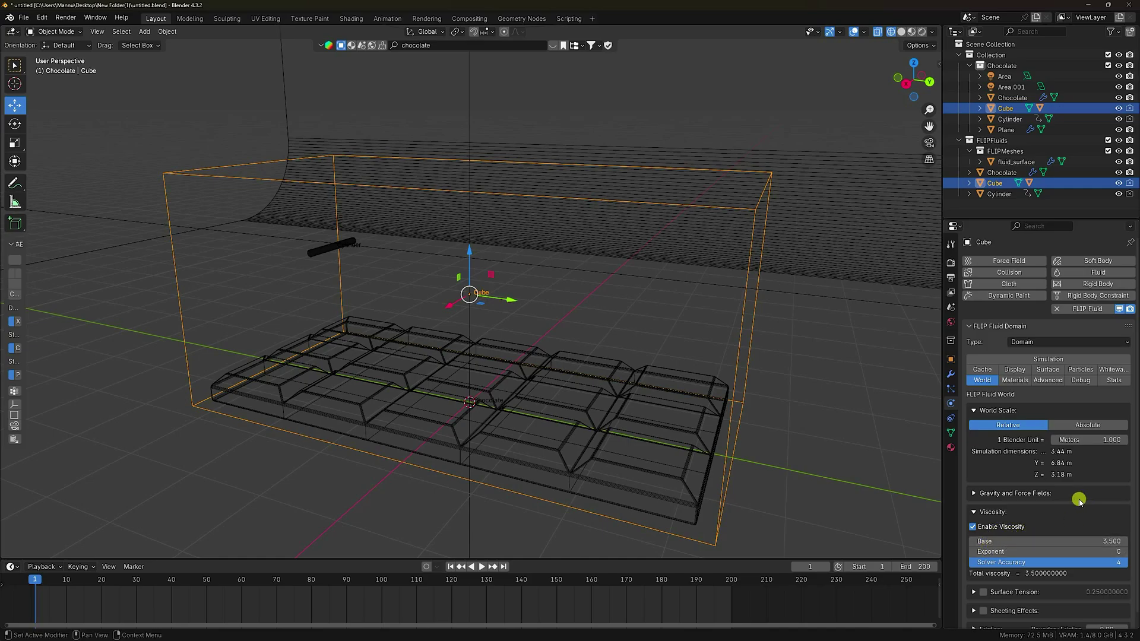
- Set frame substeps to minimum 6 and maximum 18, then start baking the simulation
{"action": "scroll", "coordinate": [1054, 493], "scroll_direction": "down", "scroll_amount": 1}
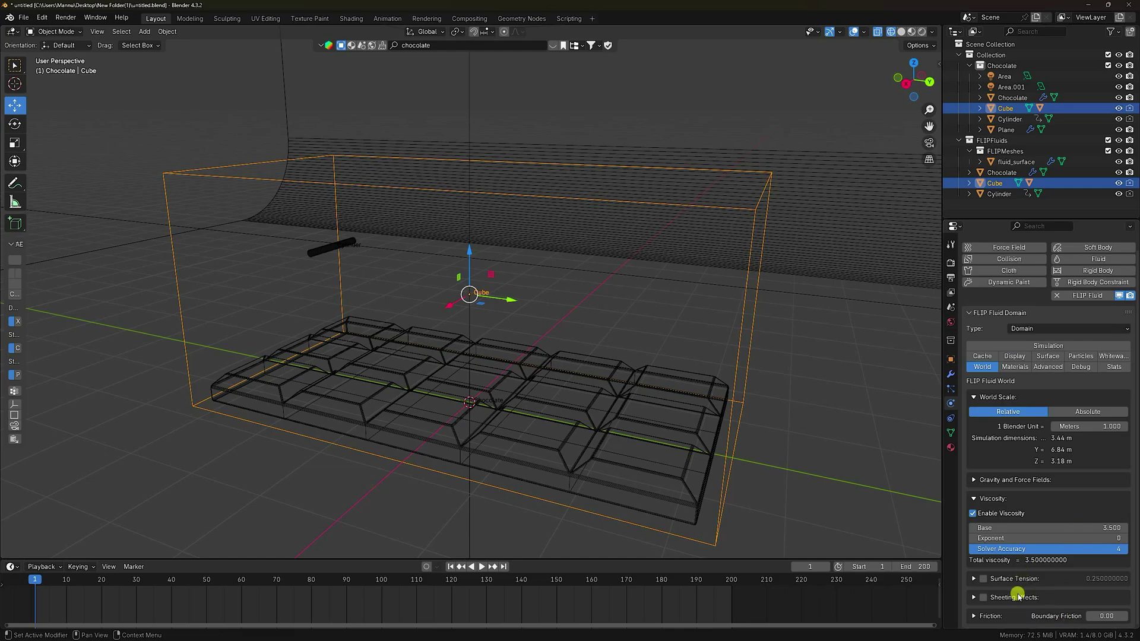
{"action": "left_click", "coordinate": [1048, 366]}
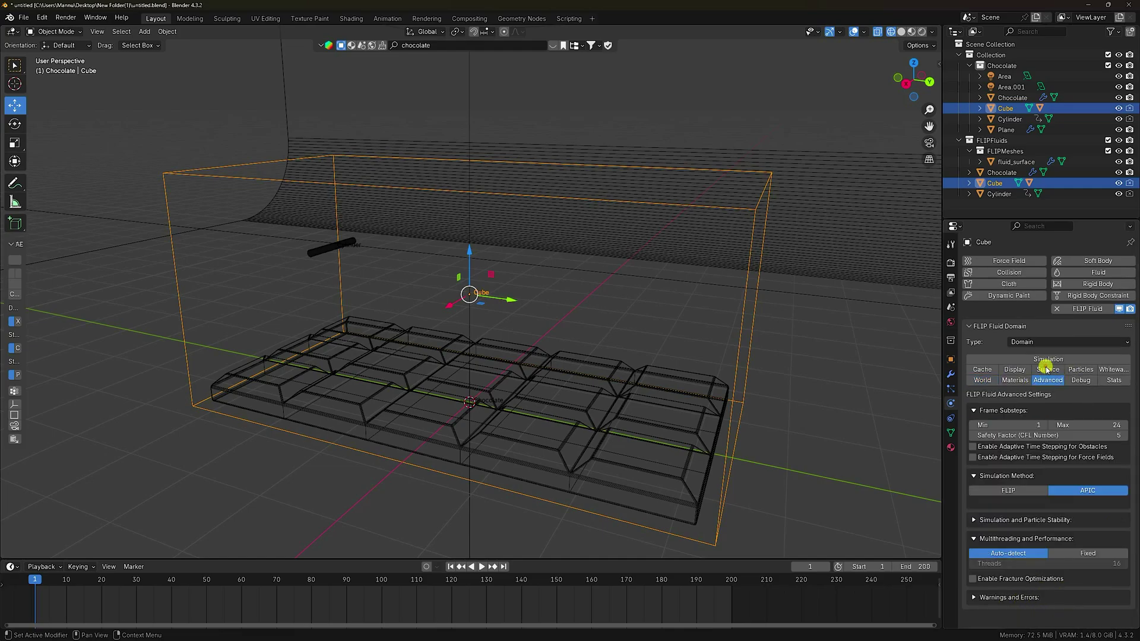
{"action": "left_click", "coordinate": [992, 423]}
{"action": "key", "text": "Return"}
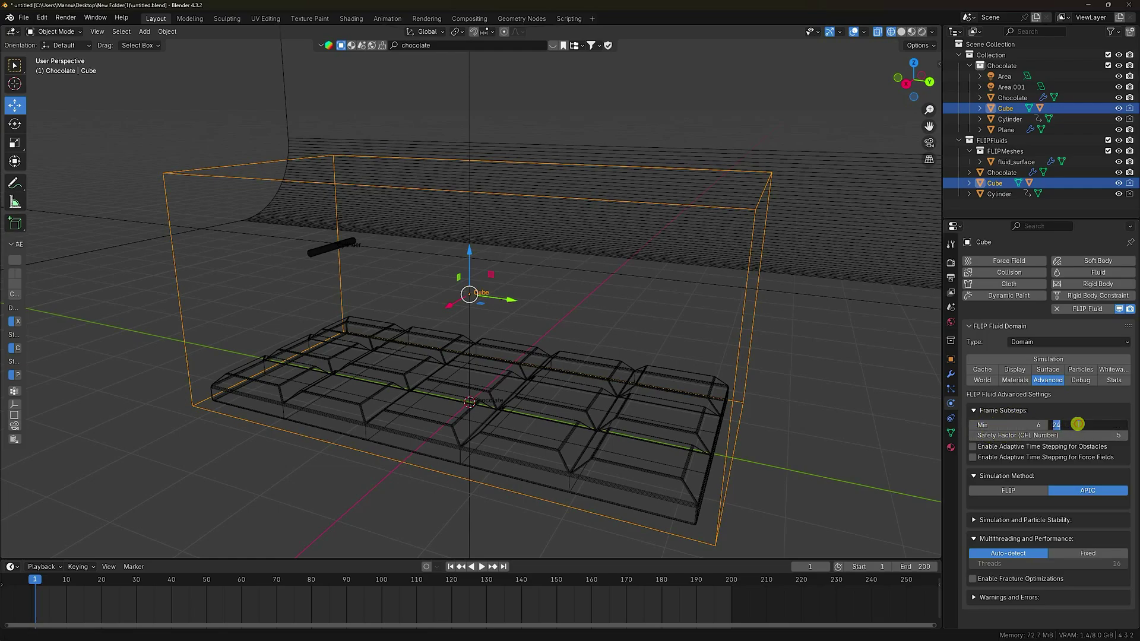
{"action": "left_click", "coordinate": [1078, 424]}
{"action": "type", "text": "18"}
{"action": "key", "text": "Return"}
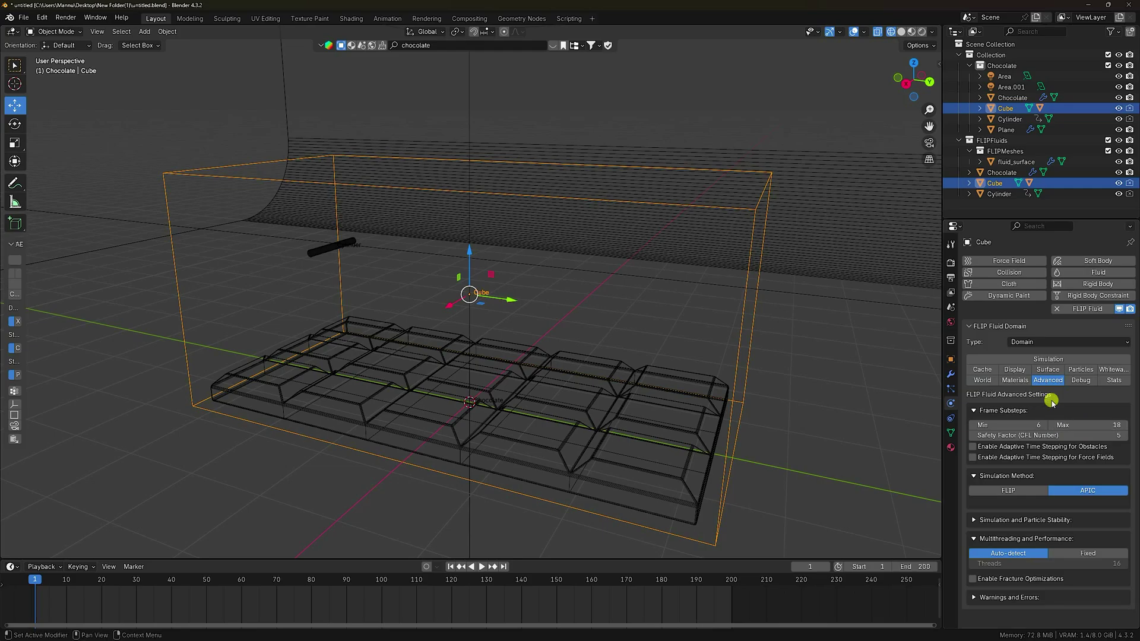
{"action": "left_click", "coordinate": [1046, 359]}
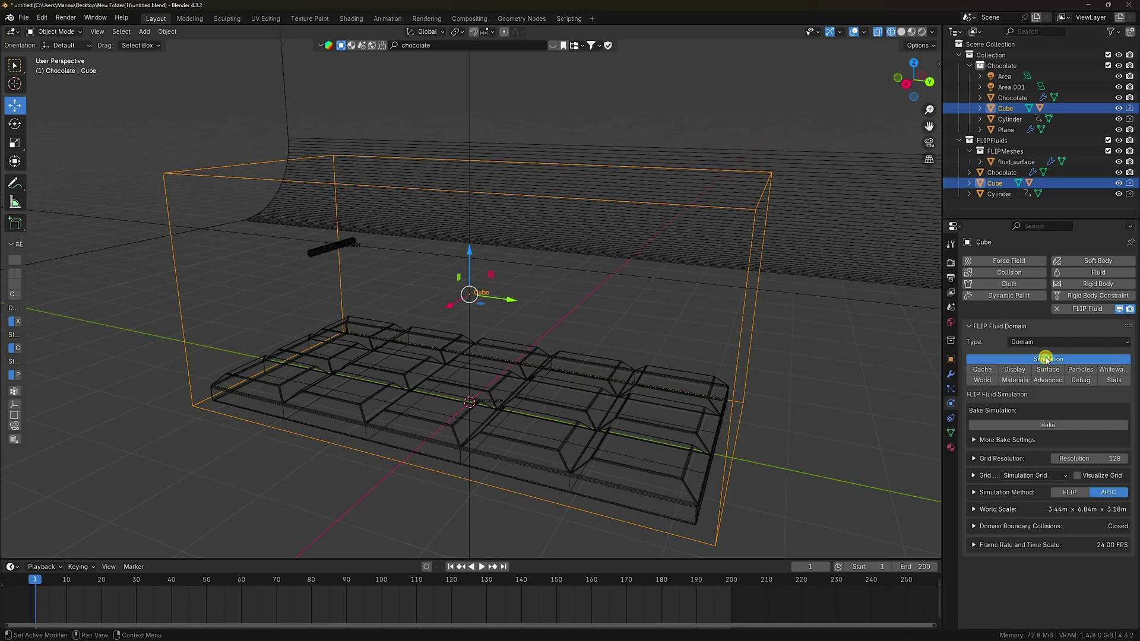
{"action": "left_click", "coordinate": [1045, 425]}
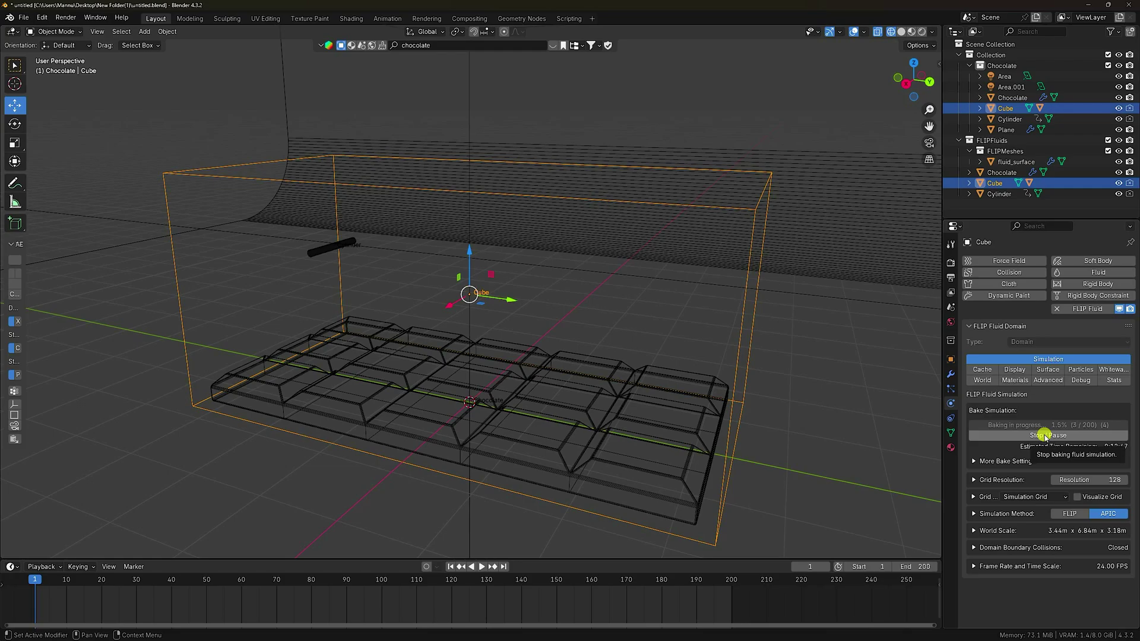
- Stop the running fluid bake and reset it
{"action": "left_click", "coordinate": [1048, 436]}
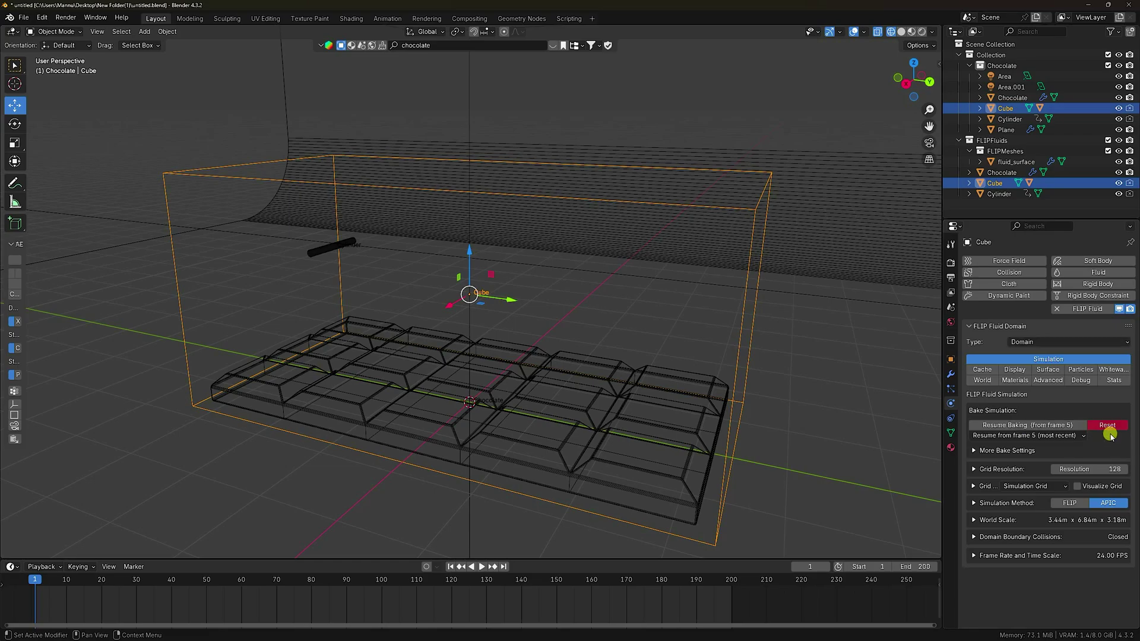
{"action": "left_click", "coordinate": [1106, 425]}
{"action": "left_click", "coordinate": [1054, 427]}
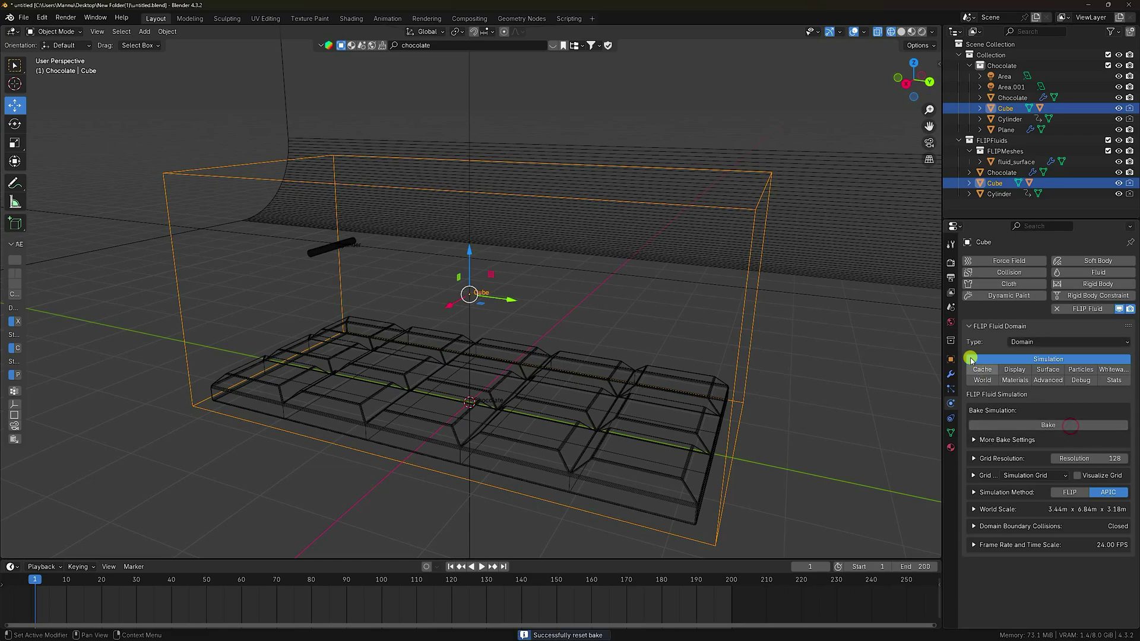
- Change the scene frame rate from 24 to 30 fps in Output properties
{"action": "left_click", "coordinate": [952, 280]}
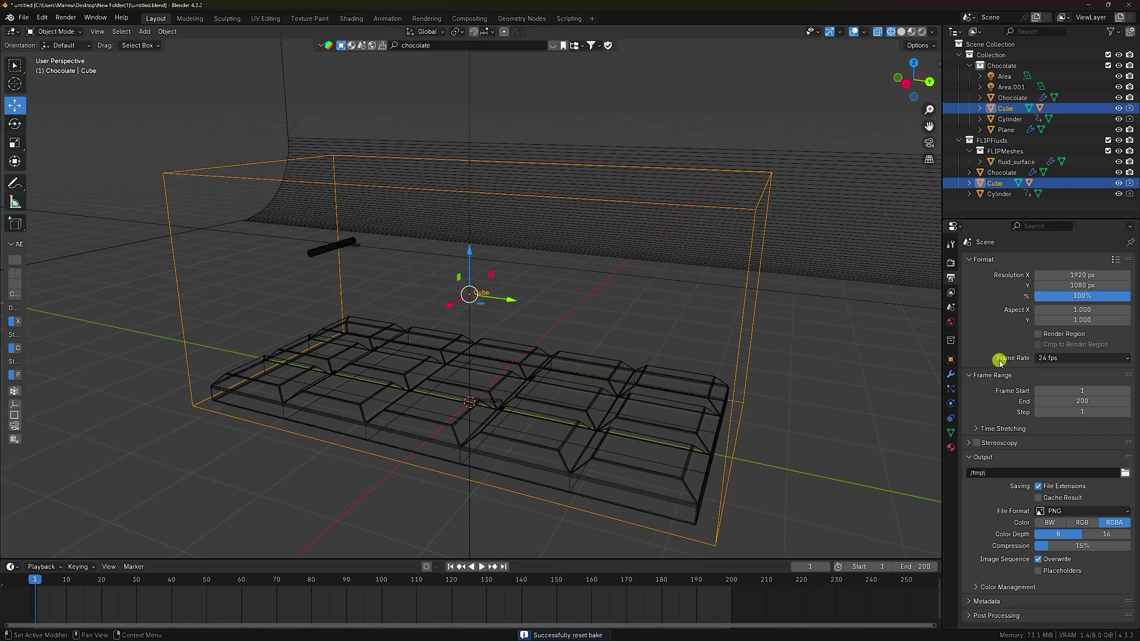
{"action": "left_click", "coordinate": [1071, 358]}
{"action": "left_click", "coordinate": [1063, 411]}
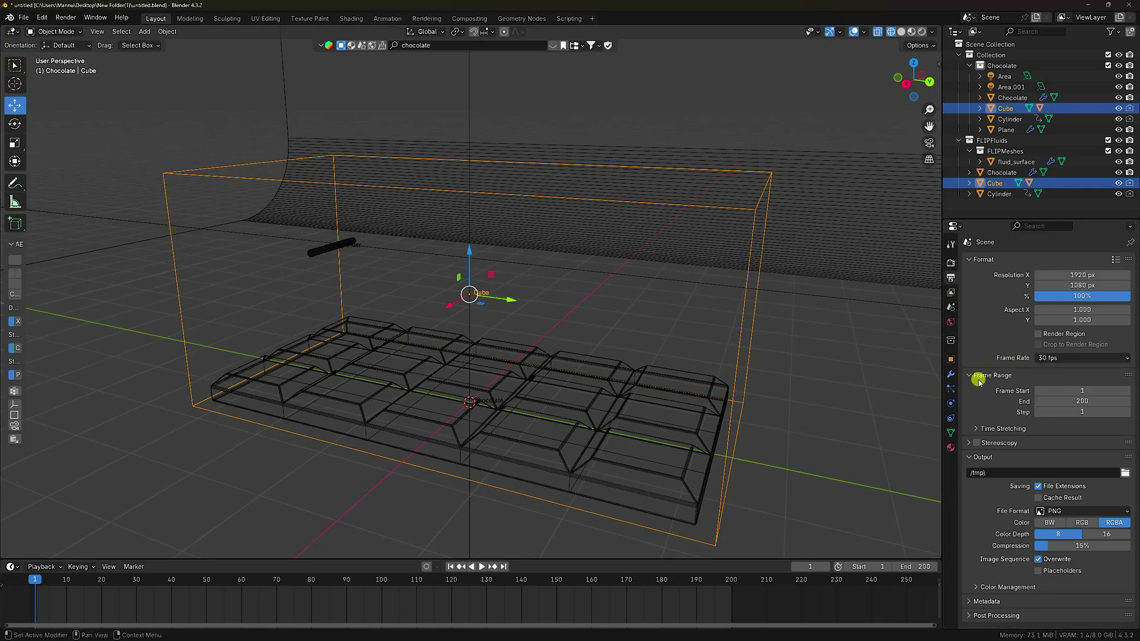
{"action": "left_click", "coordinate": [950, 404]}
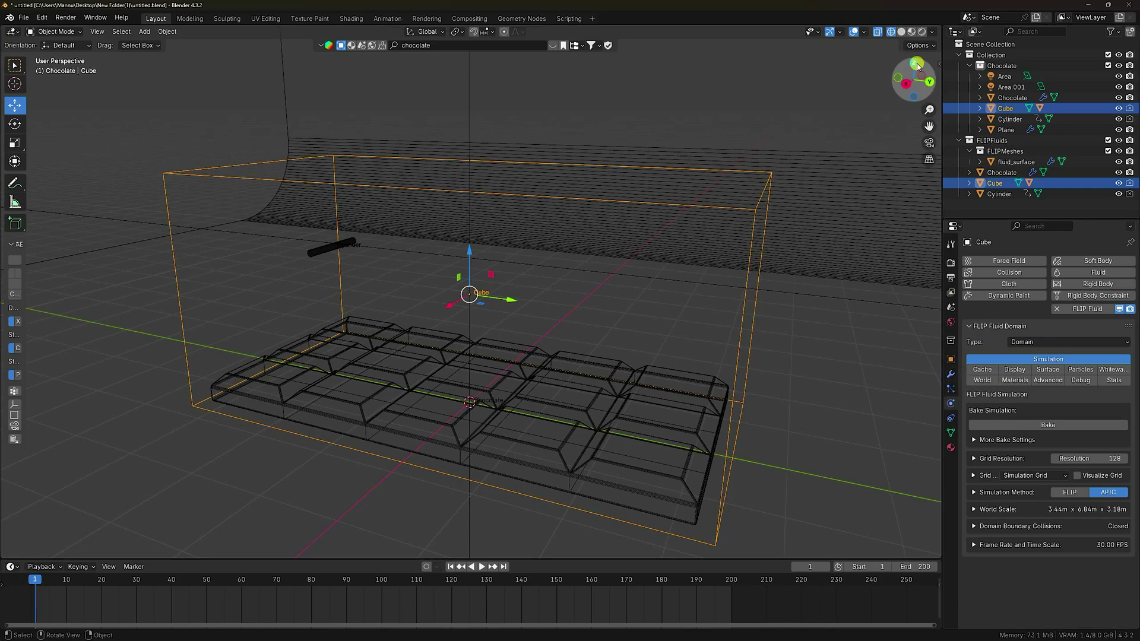
- Restart the FLIP fluid bake at 30 fps from the FLIP Fluids sidebar
{"action": "left_click", "coordinate": [938, 62]}
{"action": "left_click", "coordinate": [936, 254]}
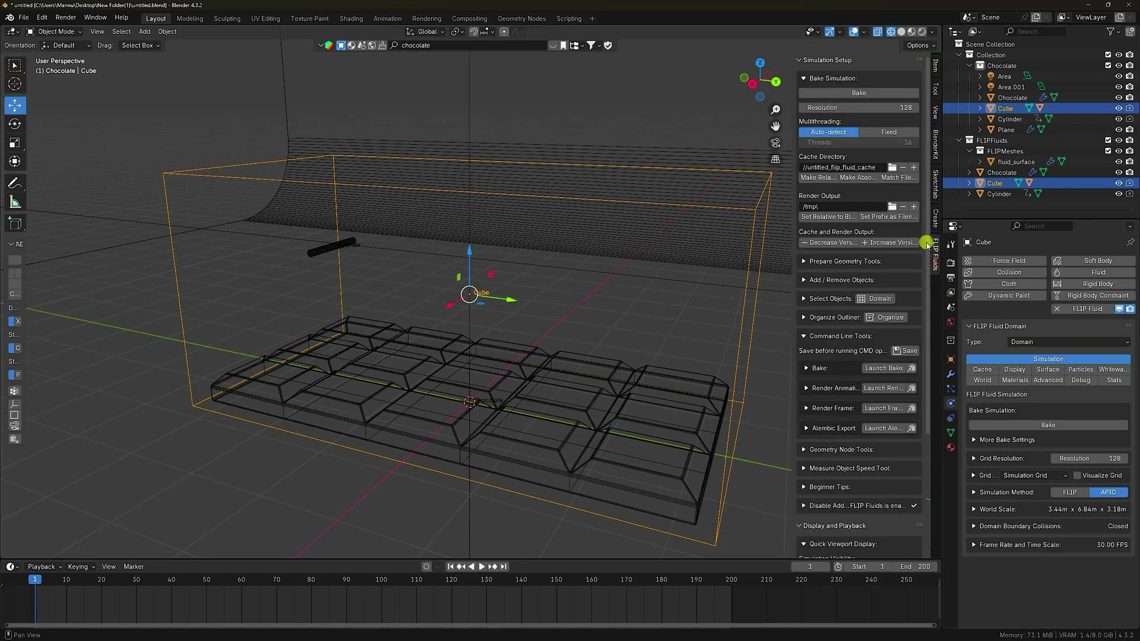
{"action": "left_click", "coordinate": [1048, 425]}
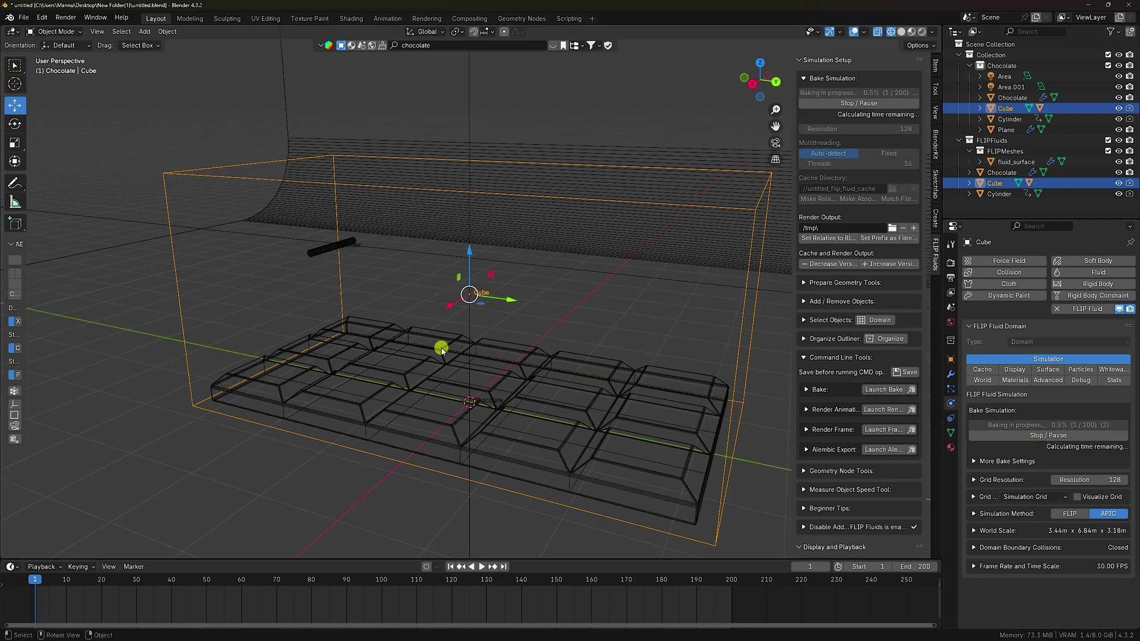
- Switch to solid shading, orbit low toward the chocolate bar and play to frame 43
{"action": "left_click", "coordinate": [901, 32]}
{"action": "middle_click_drag", "start_coordinate": [293, 373], "coordinate": [427, 318]}
{"action": "scroll", "coordinate": [398, 344], "scroll_direction": "up", "scroll_amount": 4}
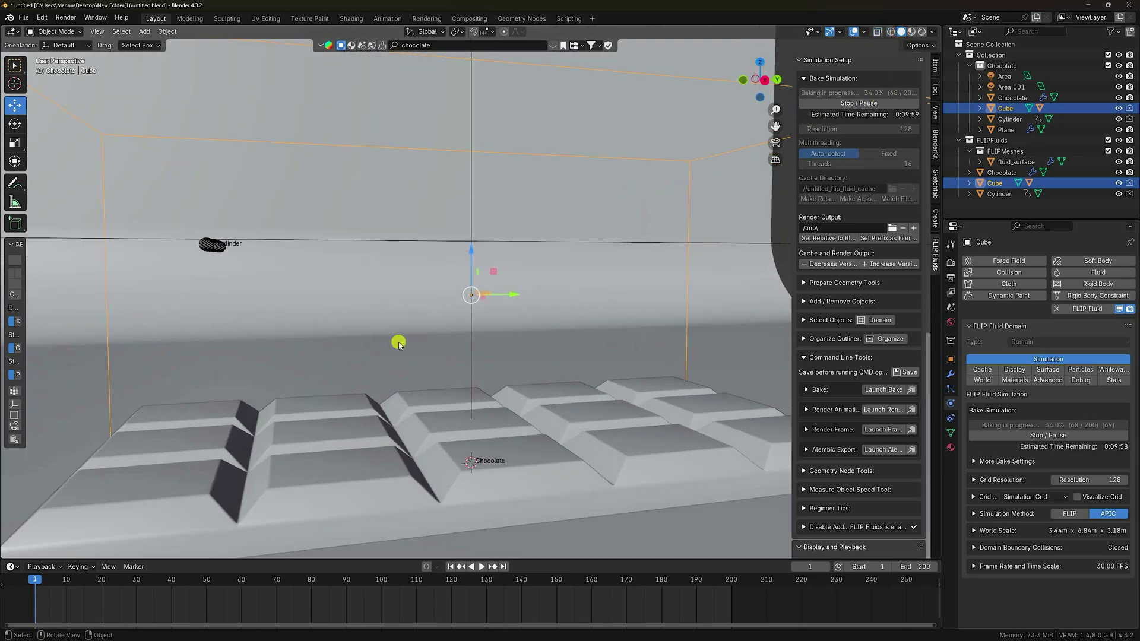
{"action": "scroll", "coordinate": [399, 343], "scroll_direction": "down", "scroll_amount": 3}
{"action": "left_click", "coordinate": [484, 567]}
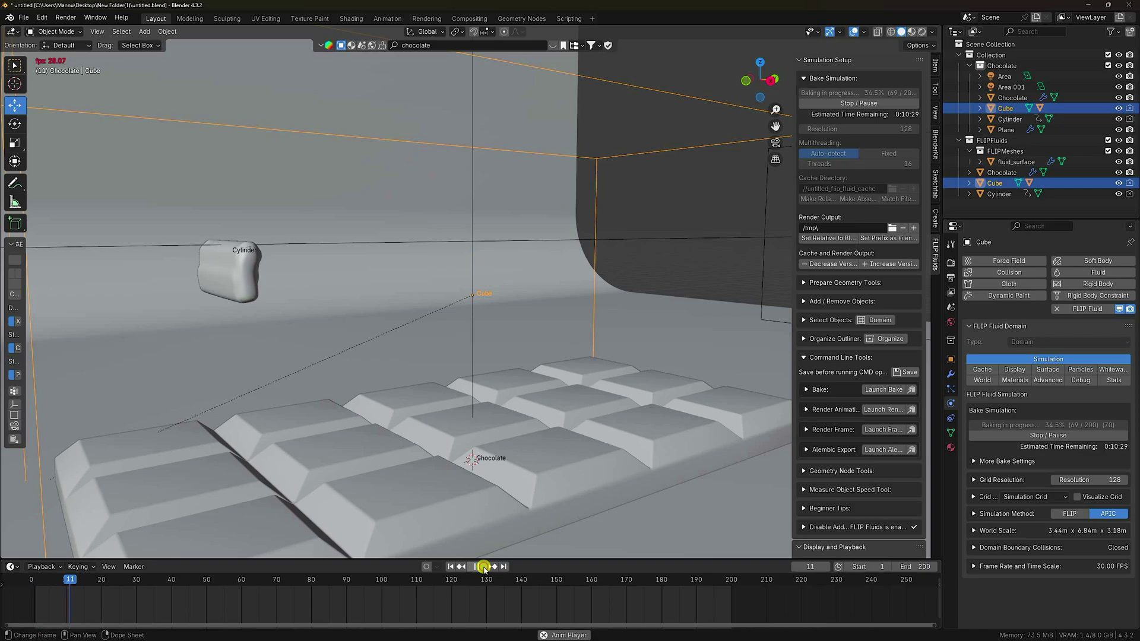
{"action": "left_click", "coordinate": [484, 566]}
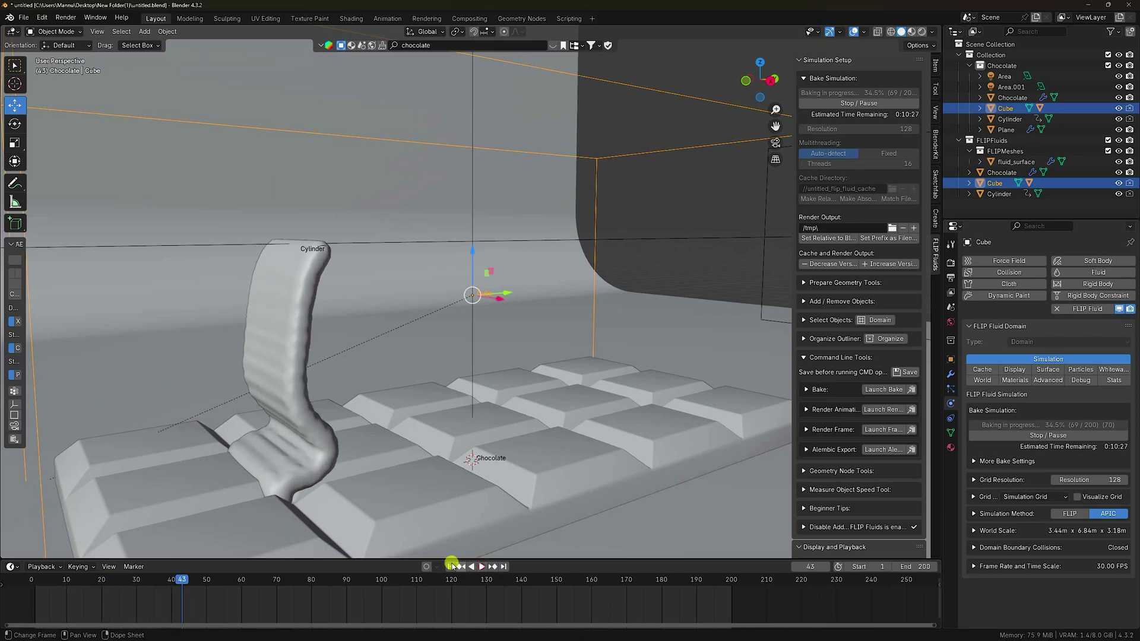
- Hide the side panel and continue playback to frame 65 to check the pour
{"action": "scroll", "coordinate": [287, 450], "scroll_direction": "up", "scroll_amount": 2}
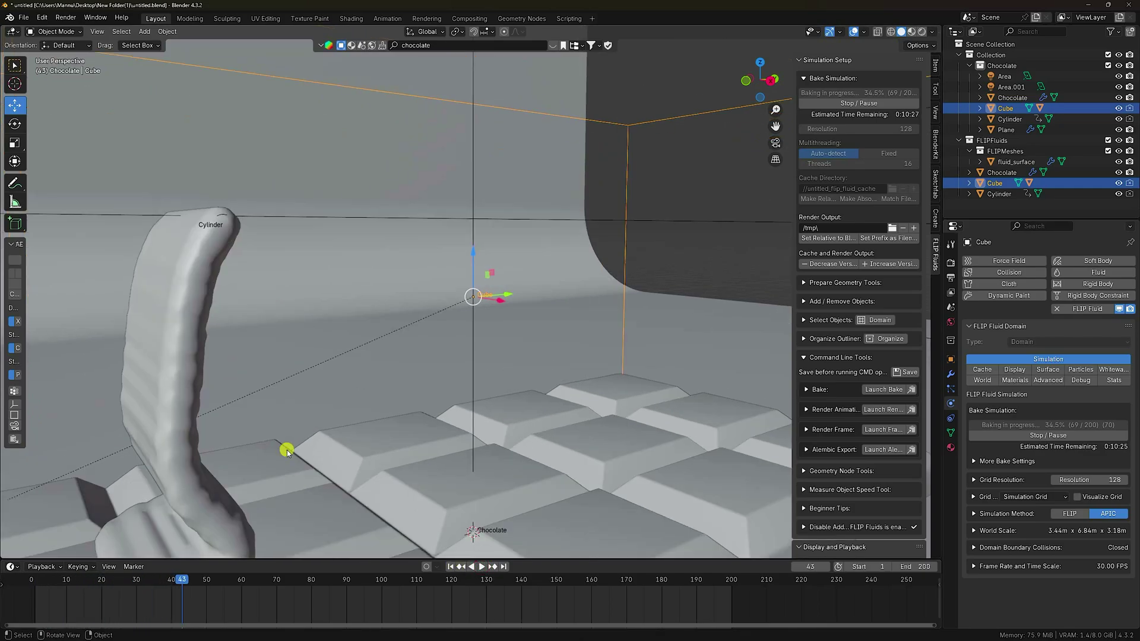
{"action": "scroll", "coordinate": [386, 437], "scroll_direction": "down", "scroll_amount": 3}
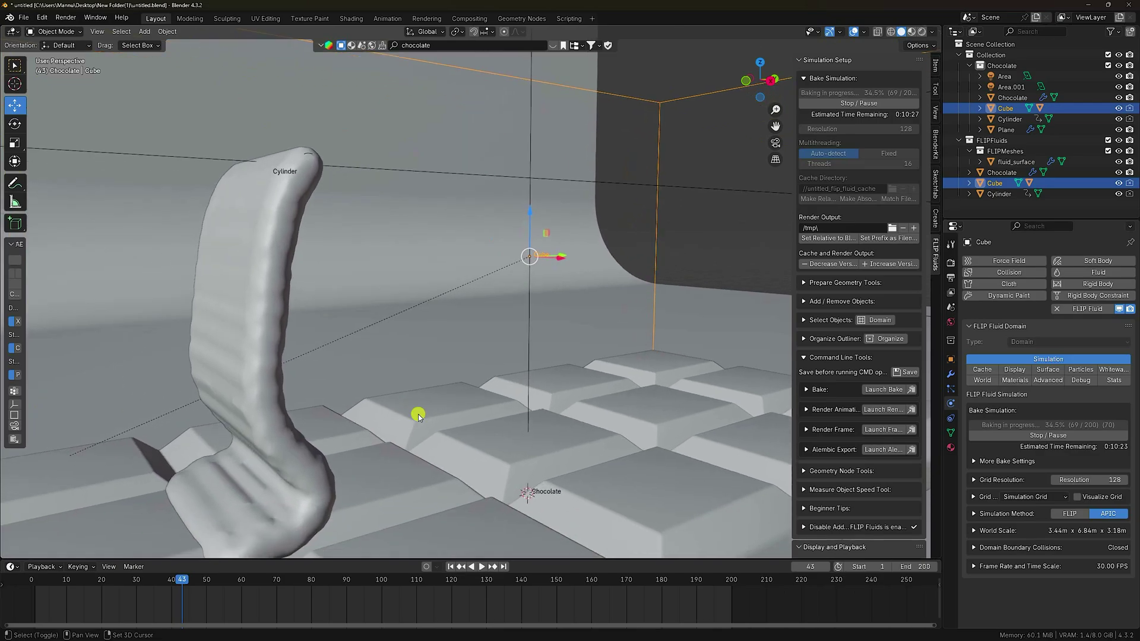
{"action": "key", "text": "n"}
{"action": "scroll", "coordinate": [344, 398], "scroll_direction": "down", "scroll_amount": 2}
{"action": "key", "text": "space"}
{"action": "scroll", "coordinate": [344, 398], "scroll_direction": "up", "scroll_amount": 2}
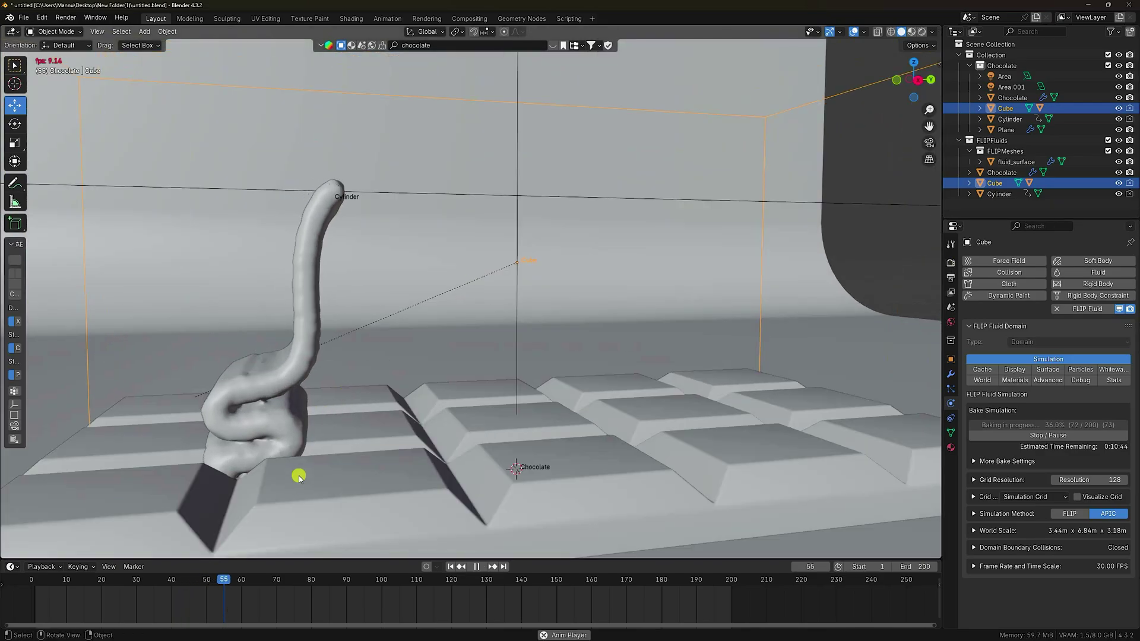
{"action": "left_click", "coordinate": [468, 568]}
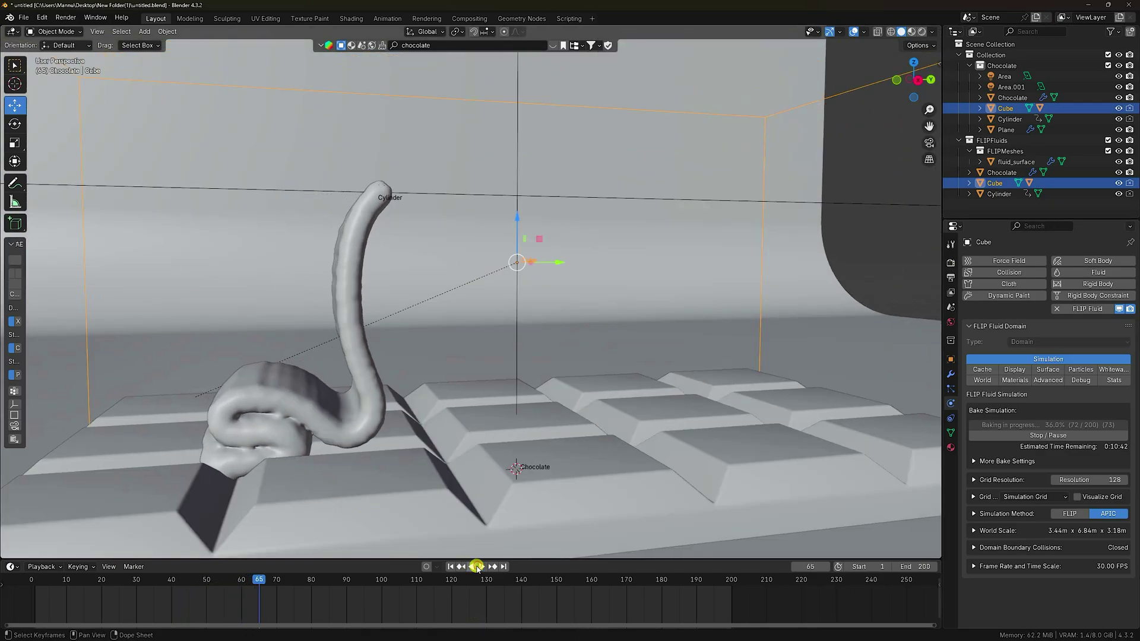
{"action": "left_click", "coordinate": [950, 374]}
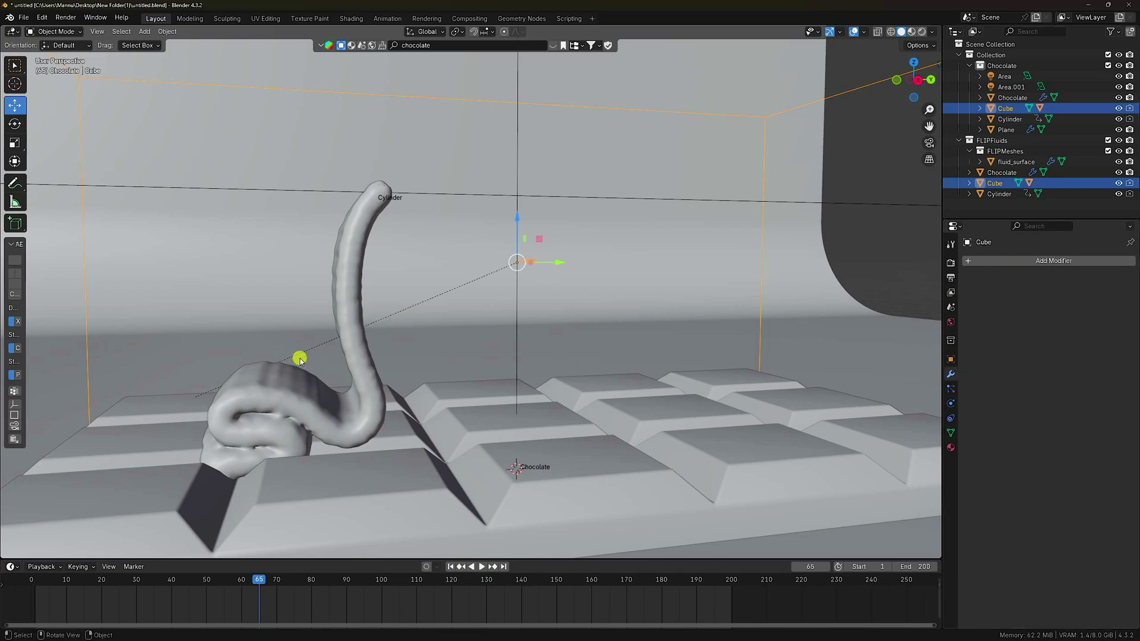
- Set the fluid_surface Smooth modifier to factor 1 and 10 repeats, then replay from frame 1
{"action": "left_click", "coordinate": [352, 352]}
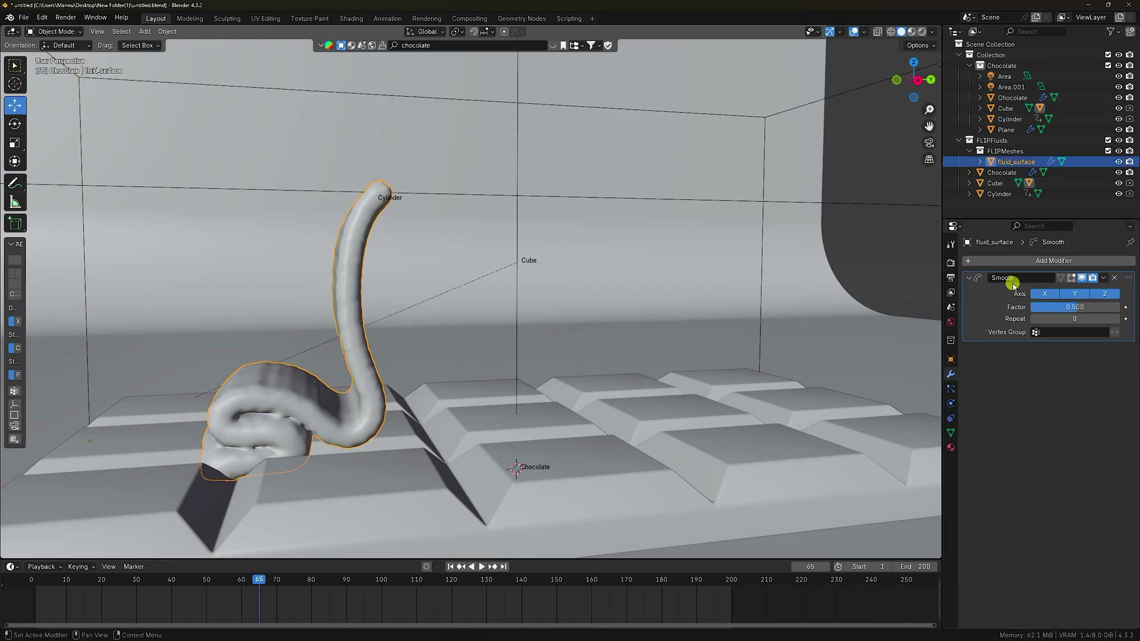
{"action": "left_click", "coordinate": [1062, 309]}
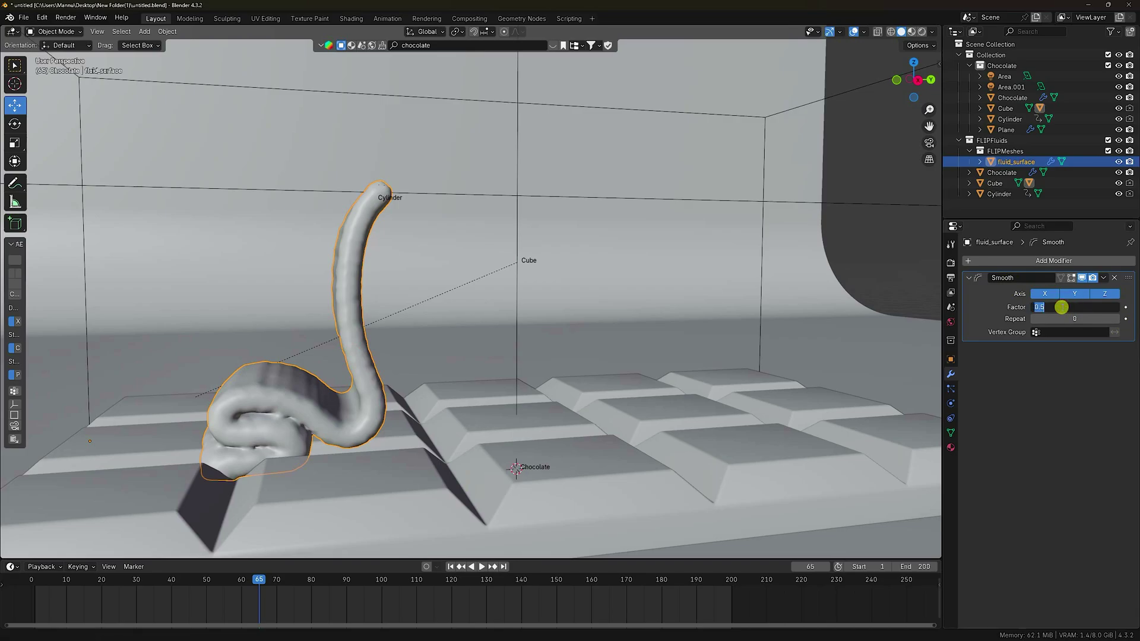
{"action": "type", "text": "1"}
{"action": "key", "text": "Return"}
{"action": "left_click", "coordinate": [1076, 318]}
{"action": "type", "text": "1"}
{"action": "key", "text": "Return"}
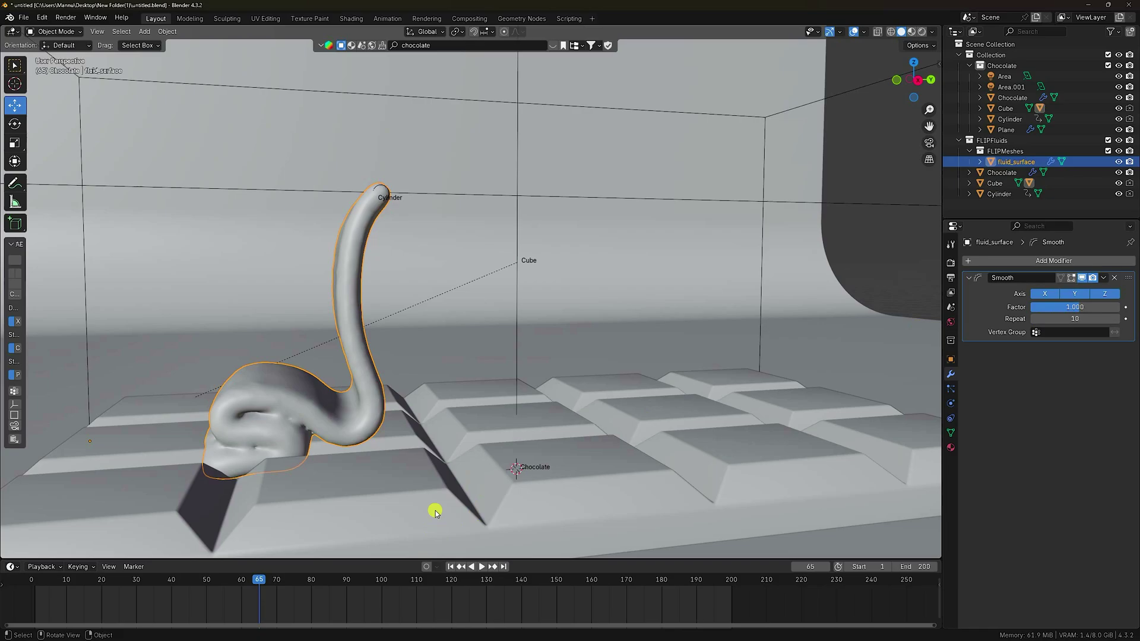
{"action": "left_click", "coordinate": [451, 567]}
{"action": "left_click", "coordinate": [482, 566]}
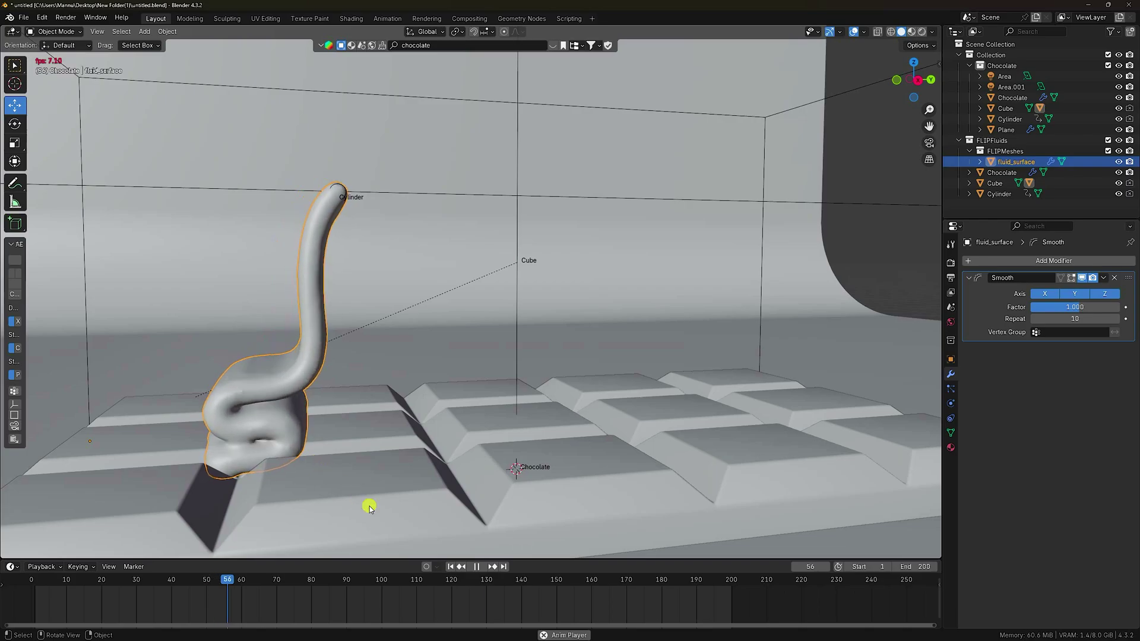
- Rewind to frame 1 and search the asset strip for milk materials
{"action": "left_click", "coordinate": [479, 566]}
{"action": "left_click", "coordinate": [451, 566]}
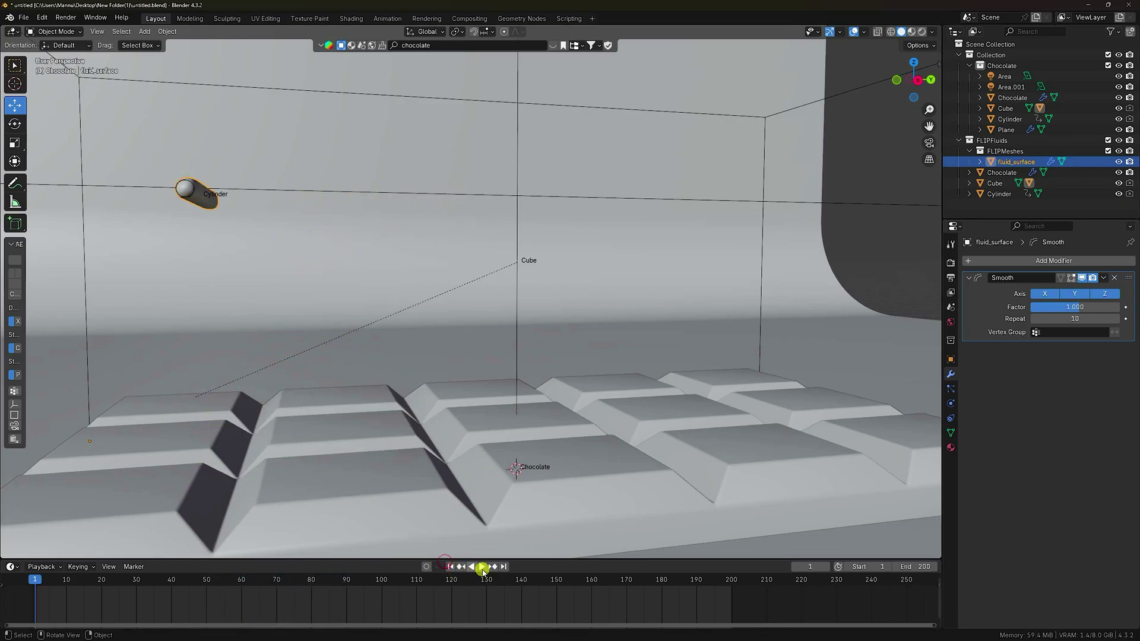
{"action": "left_click", "coordinate": [351, 45]}
{"action": "left_click", "coordinate": [433, 45]}
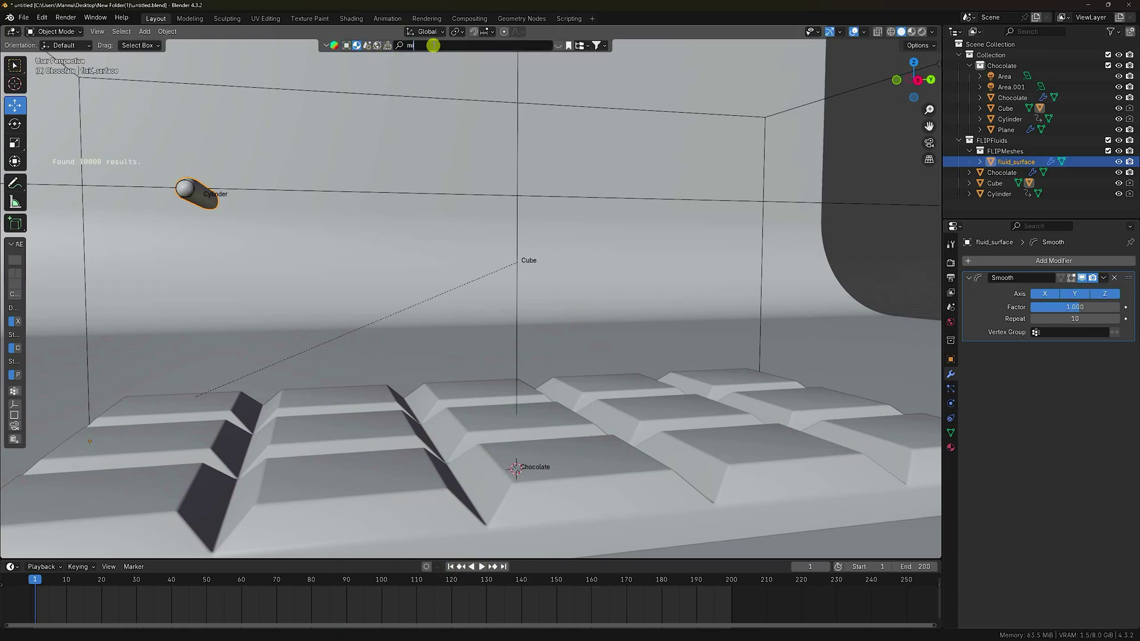
{"action": "key", "text": "Return"}
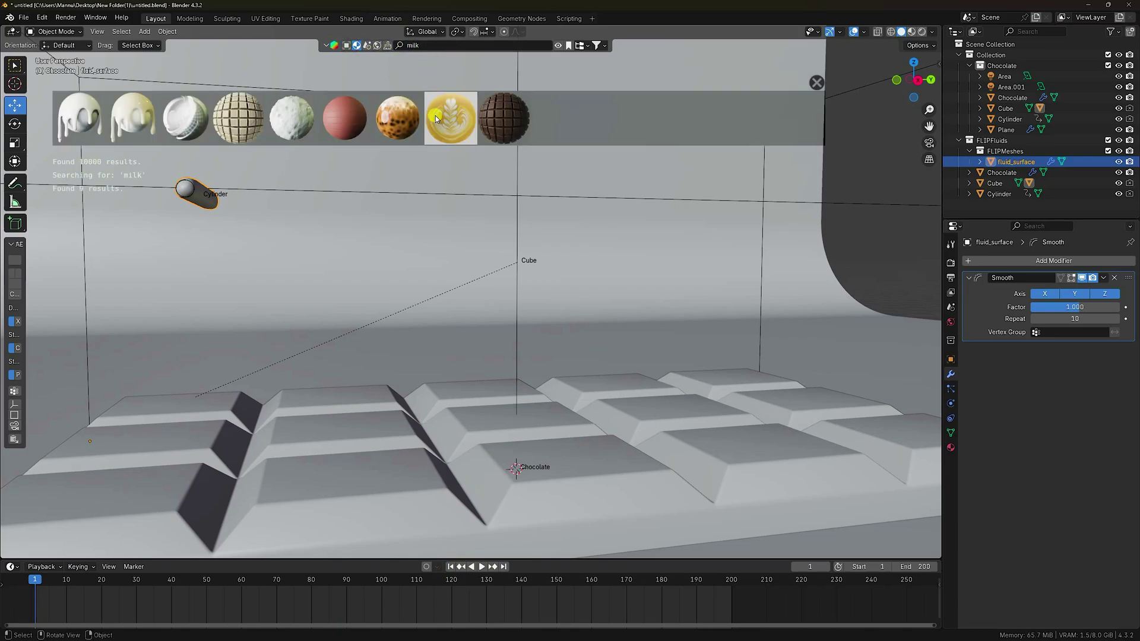
- Apply the downloaded Milk material to the fluid and view it in Material Preview
{"action": "left_click", "coordinate": [485, 567]}
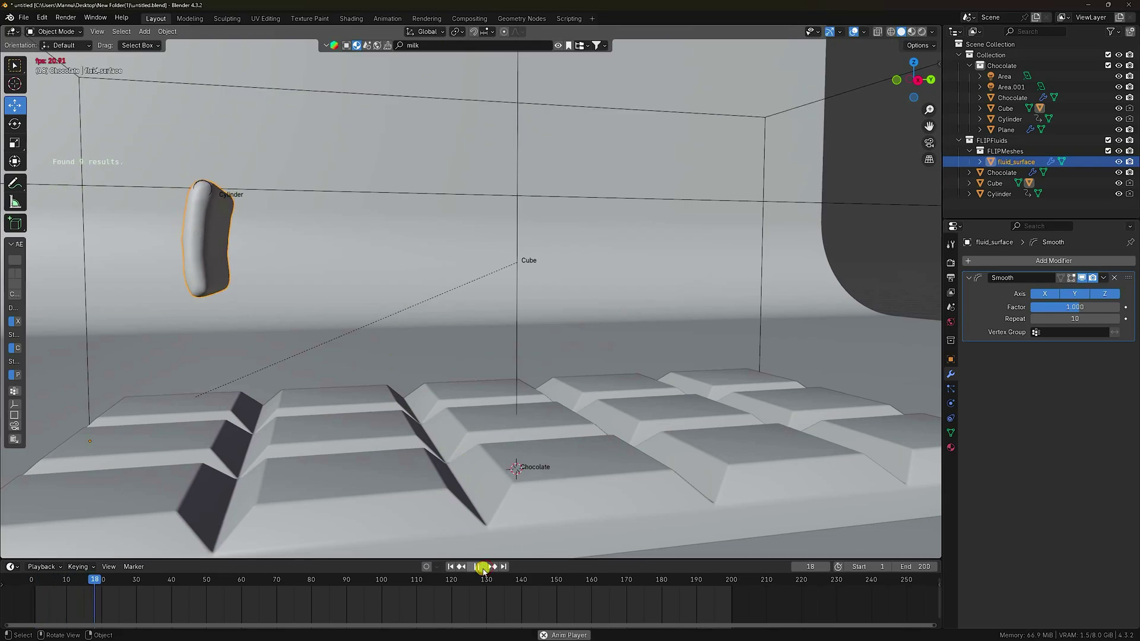
{"action": "left_click", "coordinate": [483, 567]}
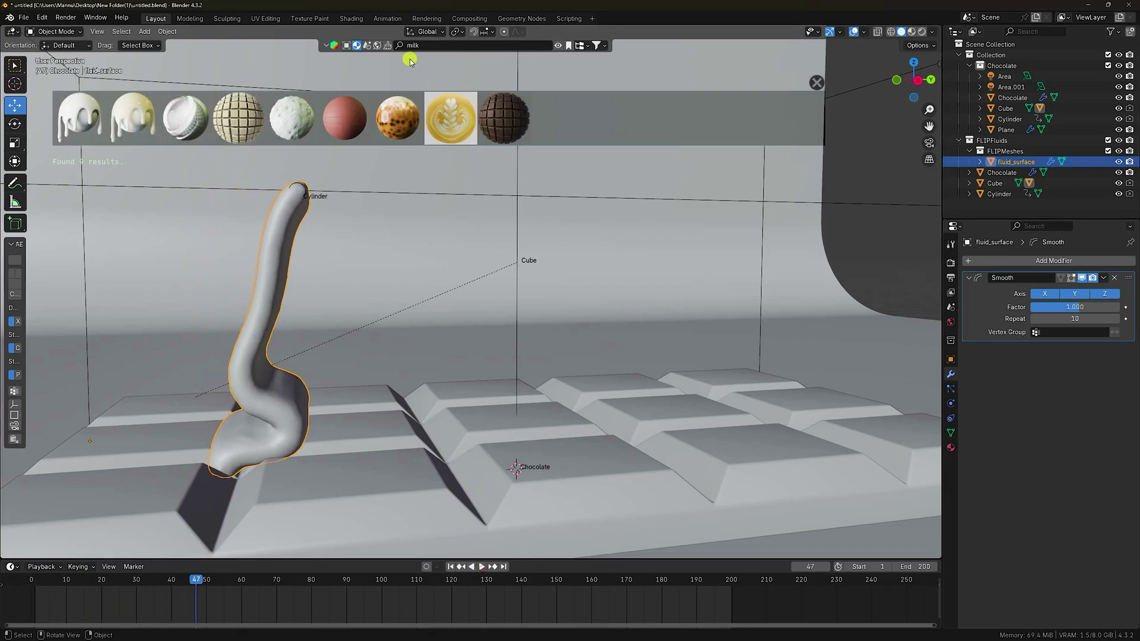
{"action": "mouse_move", "coordinate": [96, 126]}
{"action": "left_click", "coordinate": [76, 109]}
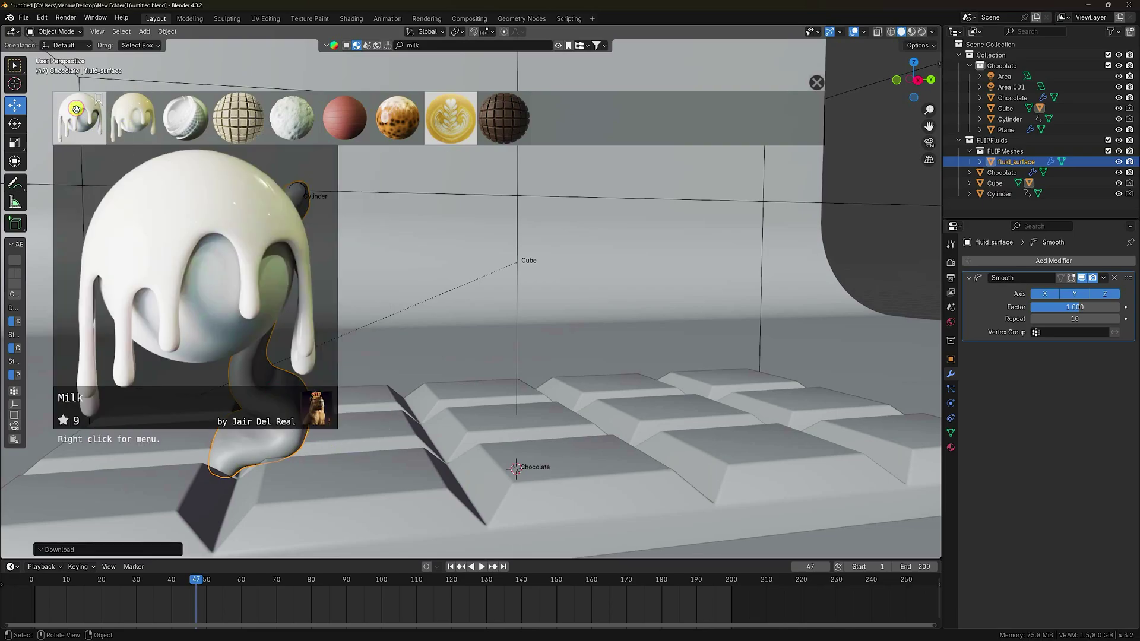
{"action": "left_click", "coordinate": [911, 32]}
{"action": "middle_click_drag", "start_coordinate": [268, 415], "coordinate": [229, 415]}
{"action": "middle_click_drag", "start_coordinate": [293, 390], "coordinate": [361, 383], "text": "shift"}
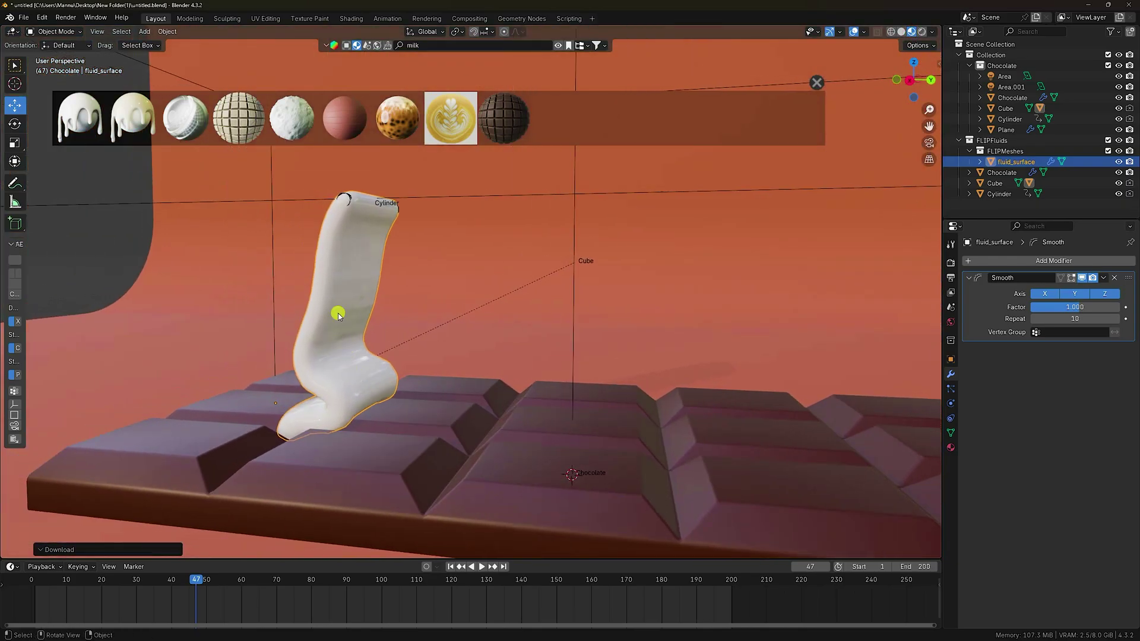
- In the Shading workspace, copy caramel code DC994AFF and paste it into the RGB node's colour
{"action": "left_click", "coordinate": [355, 19]}
{"action": "middle_click_drag", "start_coordinate": [672, 558], "coordinate": [891, 618]}
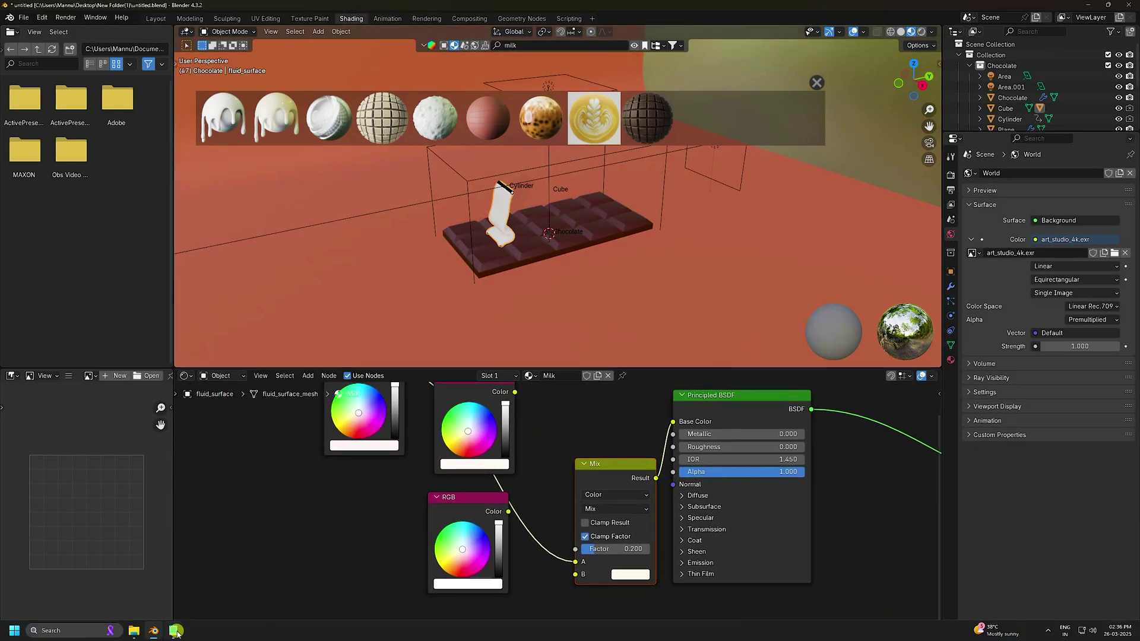
{"action": "left_click", "coordinate": [175, 631]}
{"action": "double_click", "coordinate": [88, 242]}
{"action": "key", "text": "ctrl+c"}
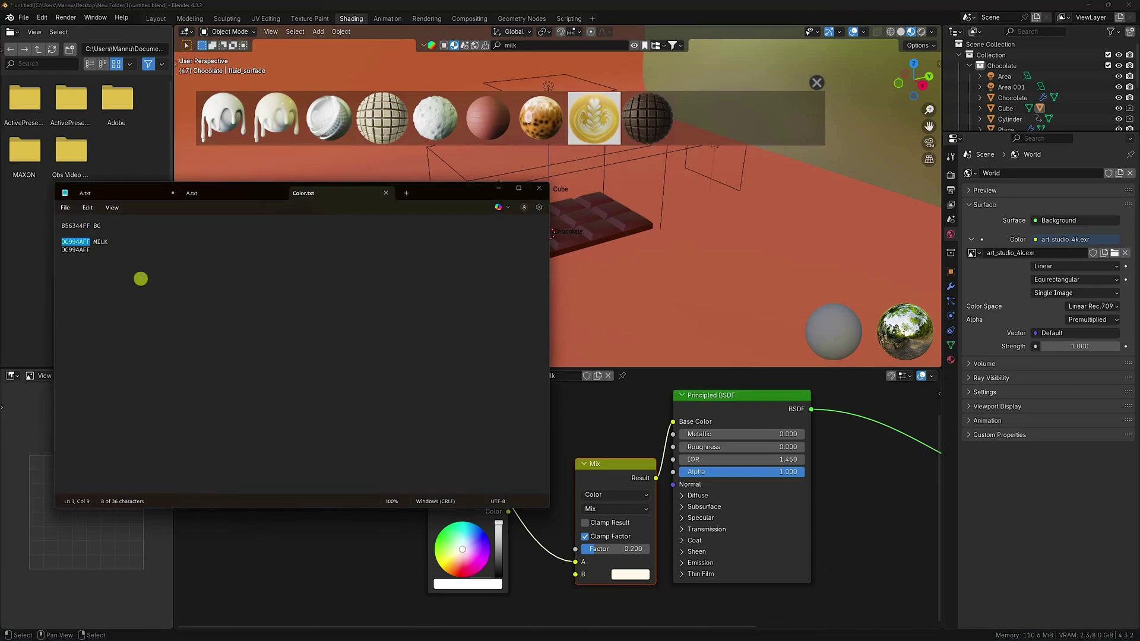
{"action": "left_click", "coordinate": [315, 549]}
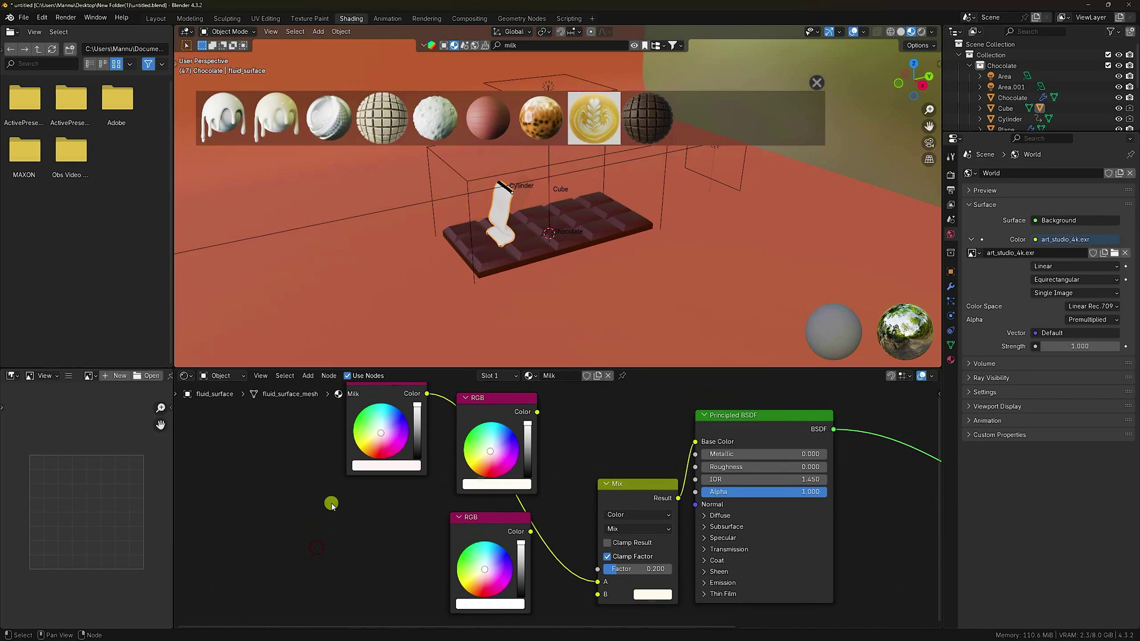
{"action": "middle_click_drag", "start_coordinate": [366, 469], "coordinate": [375, 510]}
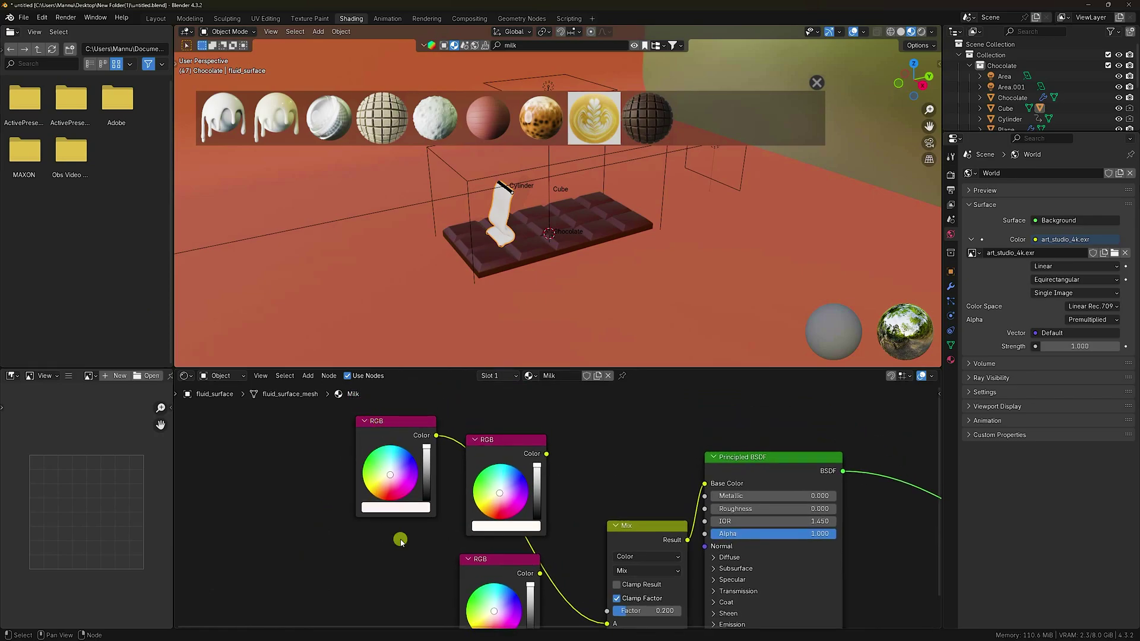
{"action": "left_click", "coordinate": [391, 510]}
{"action": "left_click", "coordinate": [410, 490]}
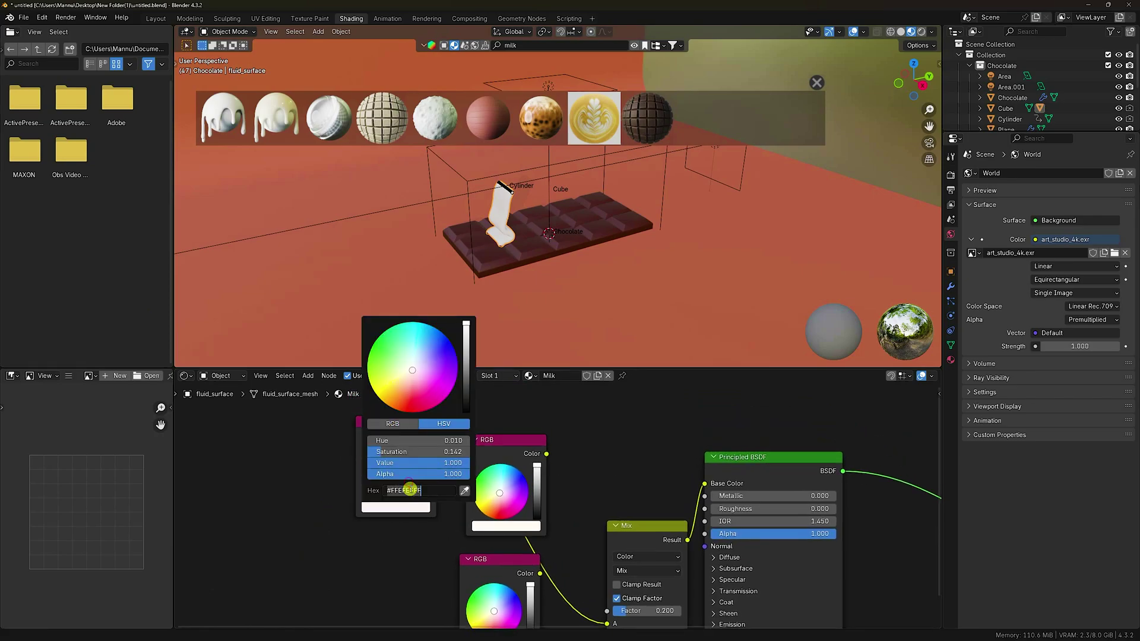
{"action": "key", "text": "ctrl+v"}
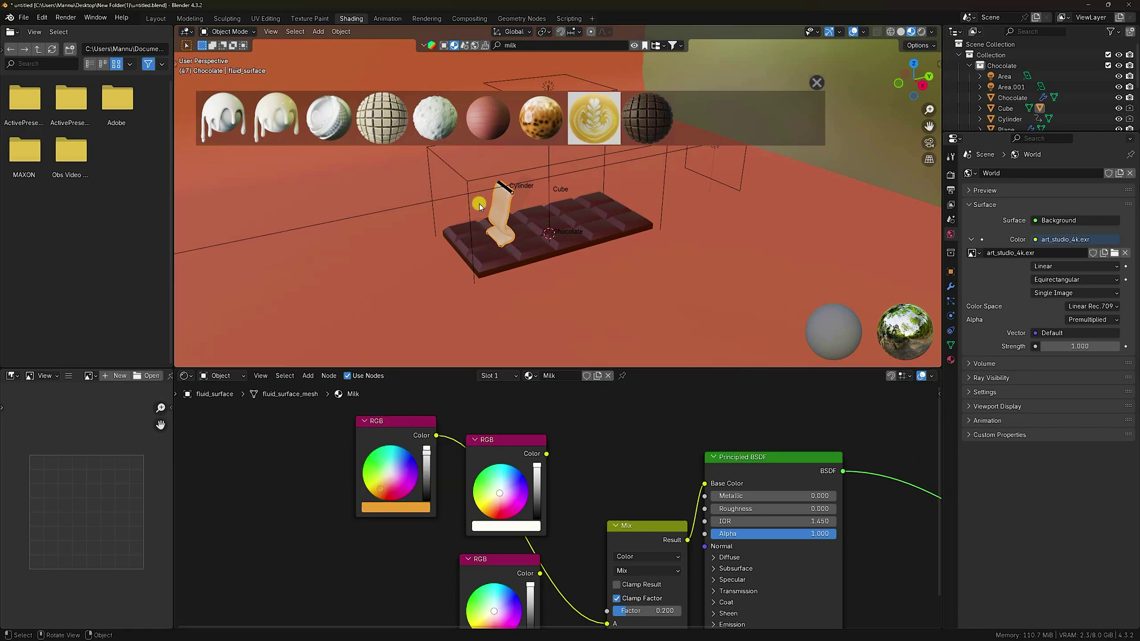
- Set the Mix node's second colour to DC994AFF as well
{"action": "scroll", "coordinate": [547, 255], "scroll_direction": "up", "scroll_amount": 8}
{"action": "middle_click_drag", "start_coordinate": [588, 395], "coordinate": [411, 609]}
{"action": "left_click", "coordinate": [462, 533]}
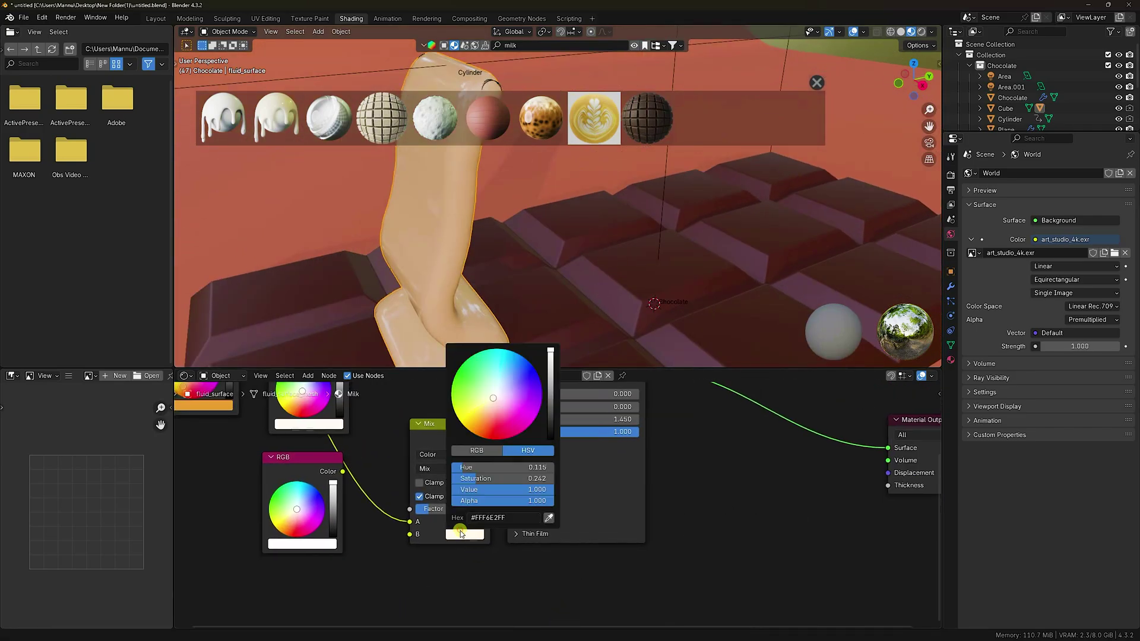
{"action": "key", "text": "Return"}
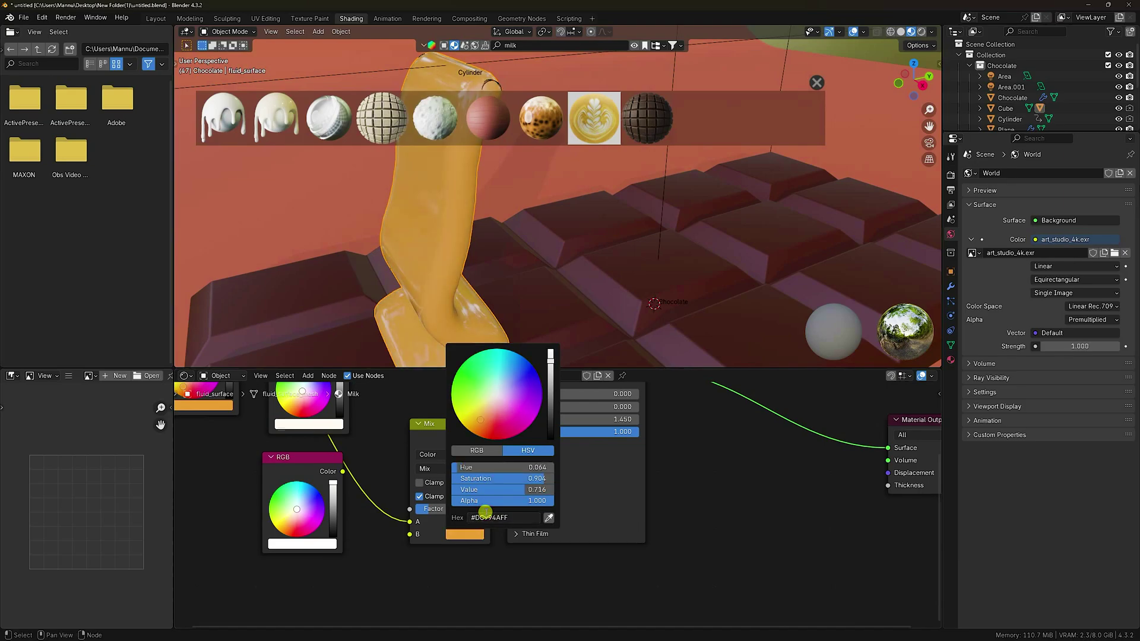
{"action": "middle_click_drag", "start_coordinate": [730, 463], "coordinate": [711, 511]}
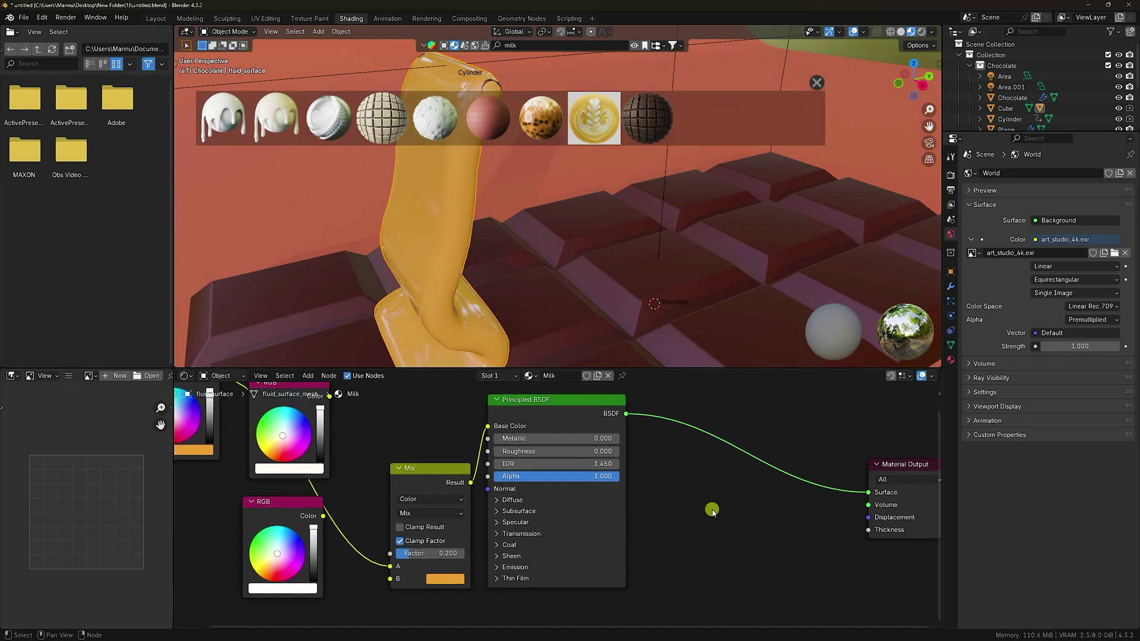
{"action": "left_click", "coordinate": [156, 19]}
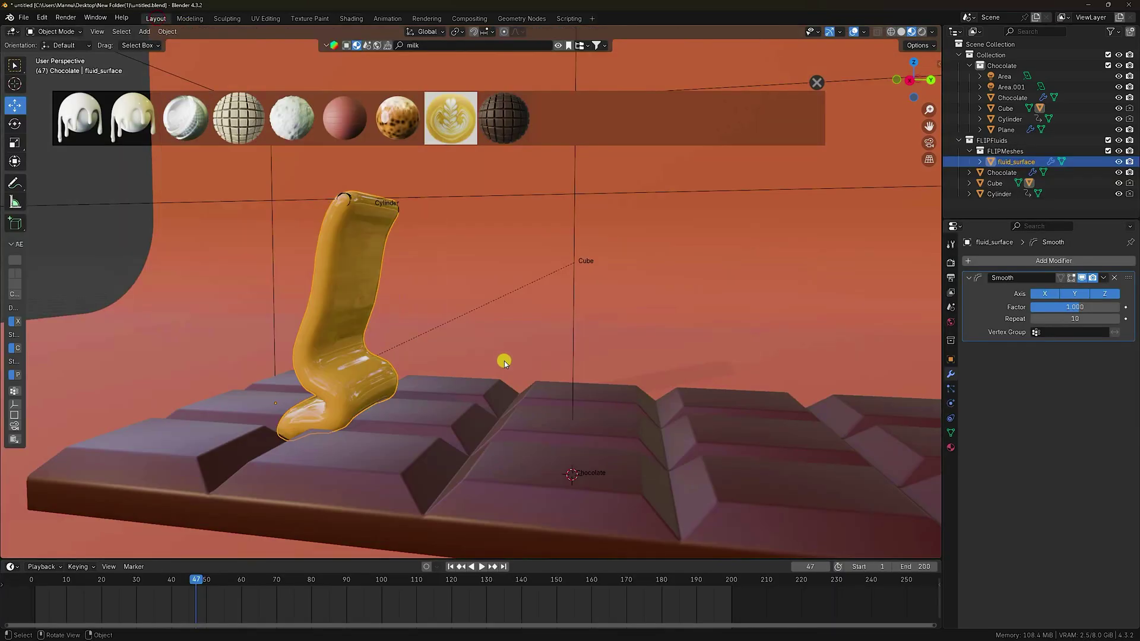
- Select the chocolate bar and lower its material roughness from 0.450 to 0.350
{"action": "middle_click_drag", "start_coordinate": [540, 389], "coordinate": [542, 420]}
{"action": "scroll", "coordinate": [543, 421], "scroll_direction": "up", "scroll_amount": 5}
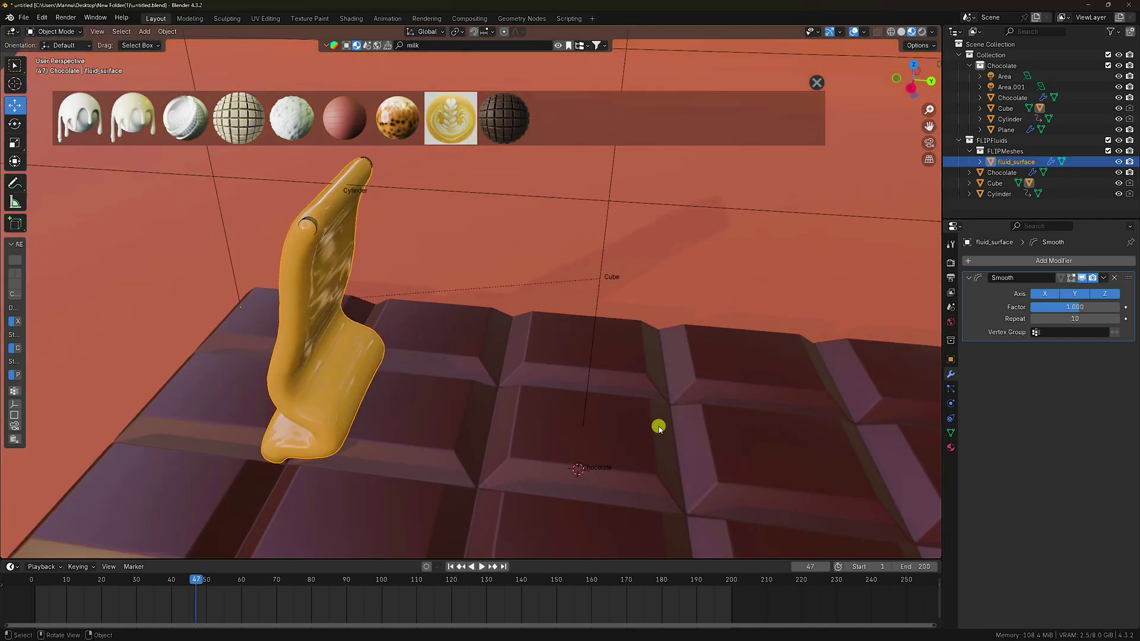
{"action": "middle_click_drag", "start_coordinate": [659, 425], "coordinate": [512, 267], "text": "shift"}
{"action": "left_click", "coordinate": [588, 321]}
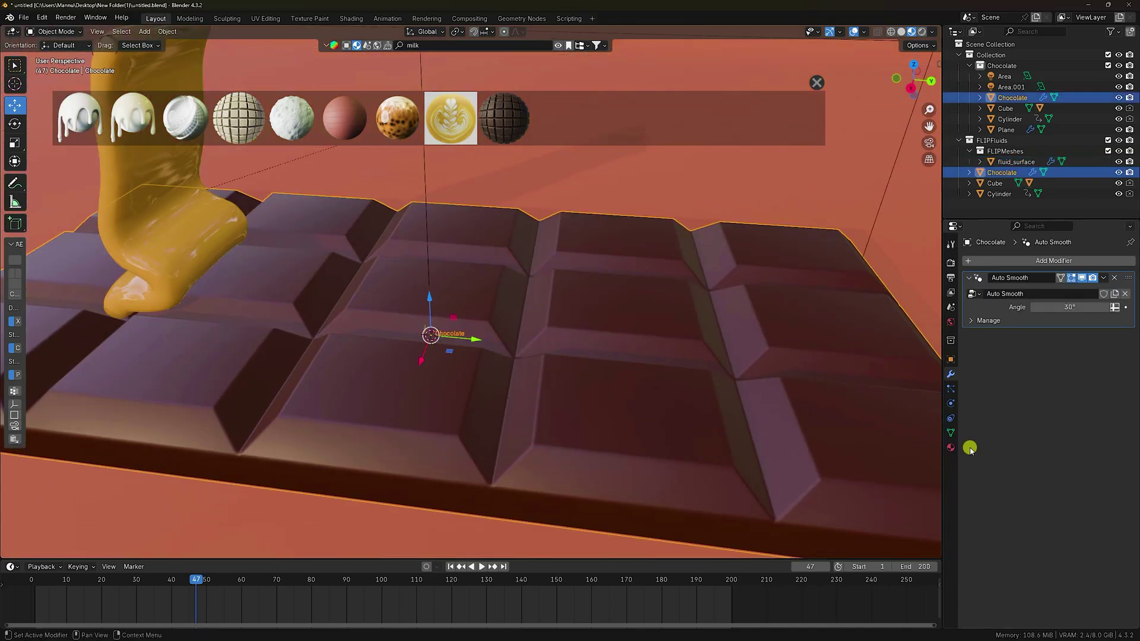
{"action": "left_click", "coordinate": [951, 448]}
{"action": "left_click_drag", "start_coordinate": [1056, 399], "coordinate": [1056, 399]}
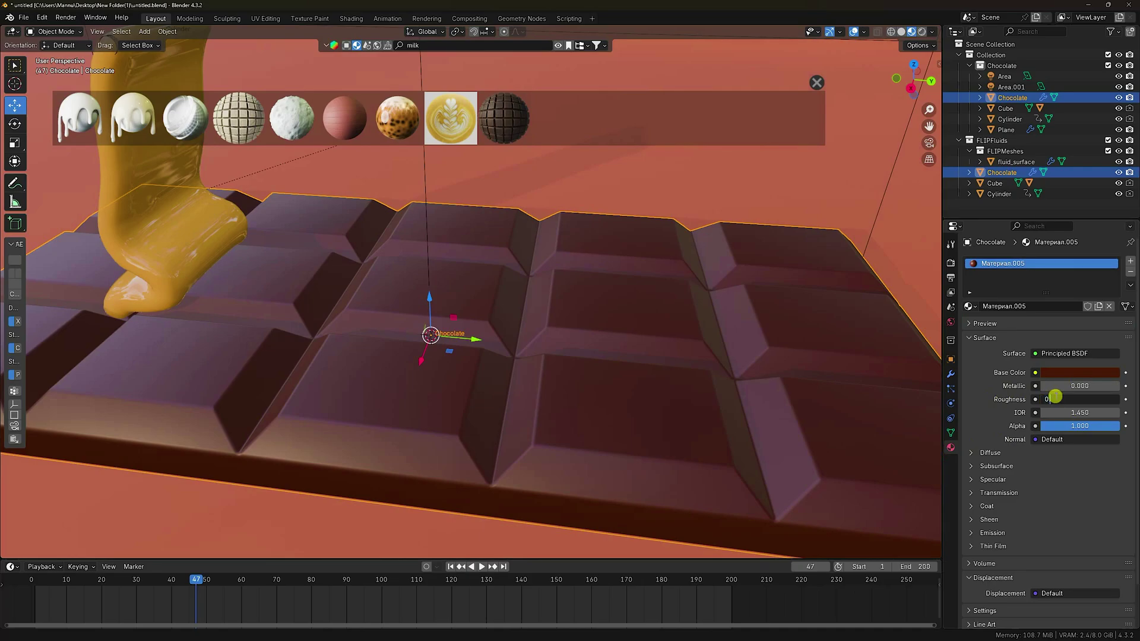
{"action": "type", "text": "0.35"}
{"action": "key", "text": "Return"}
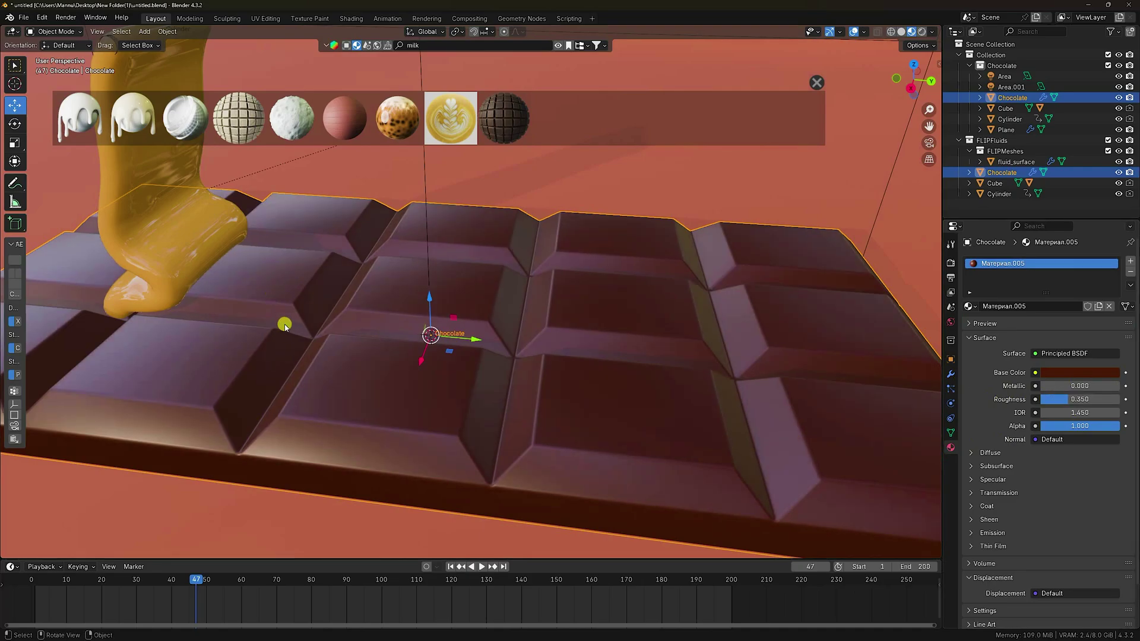
{"action": "scroll", "coordinate": [286, 325], "scroll_direction": "up", "scroll_amount": 2}
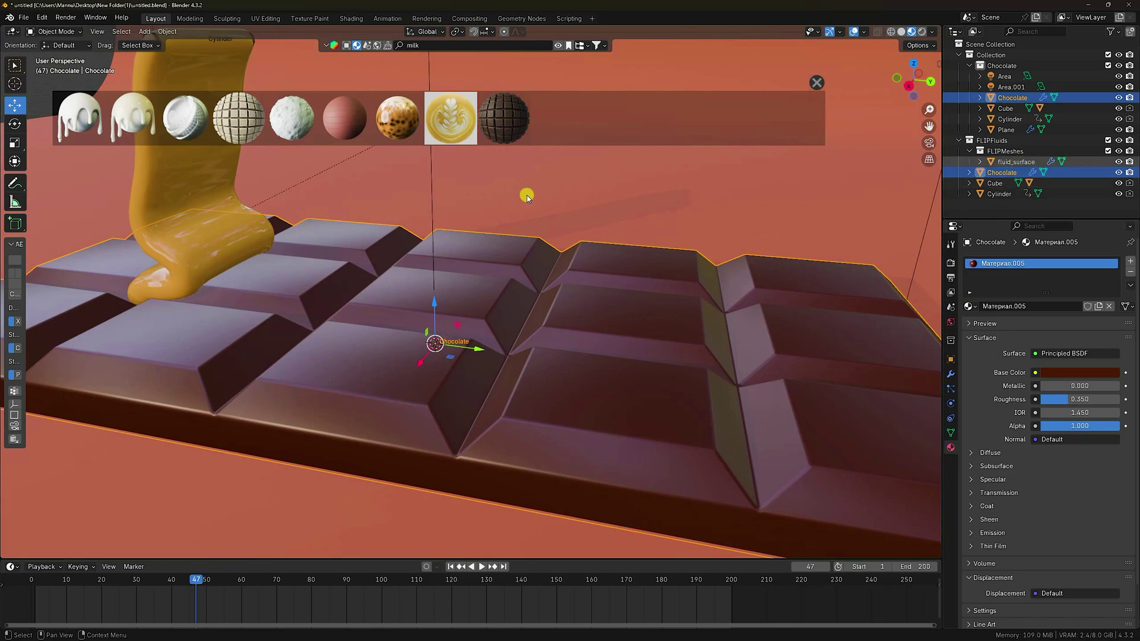
{"action": "scroll", "coordinate": [526, 198], "scroll_direction": "down", "scroll_amount": 5}
- Select the Cube domain to check the fluid bake progress, then close the material thumbnail strip
{"action": "left_click", "coordinate": [233, 202]}
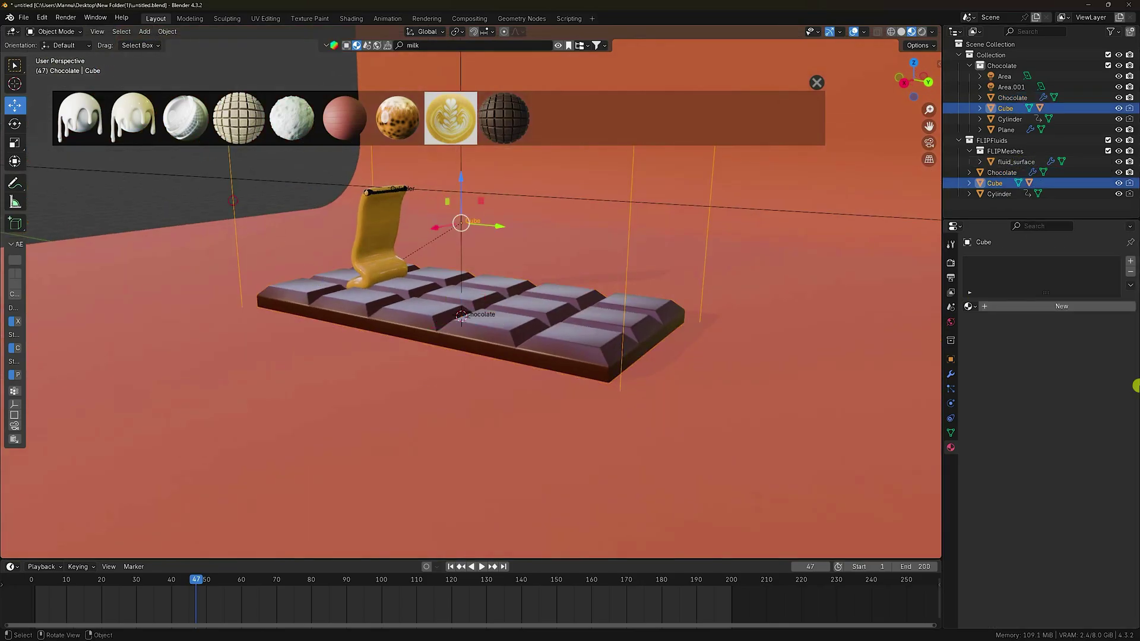
{"action": "left_click", "coordinate": [951, 404]}
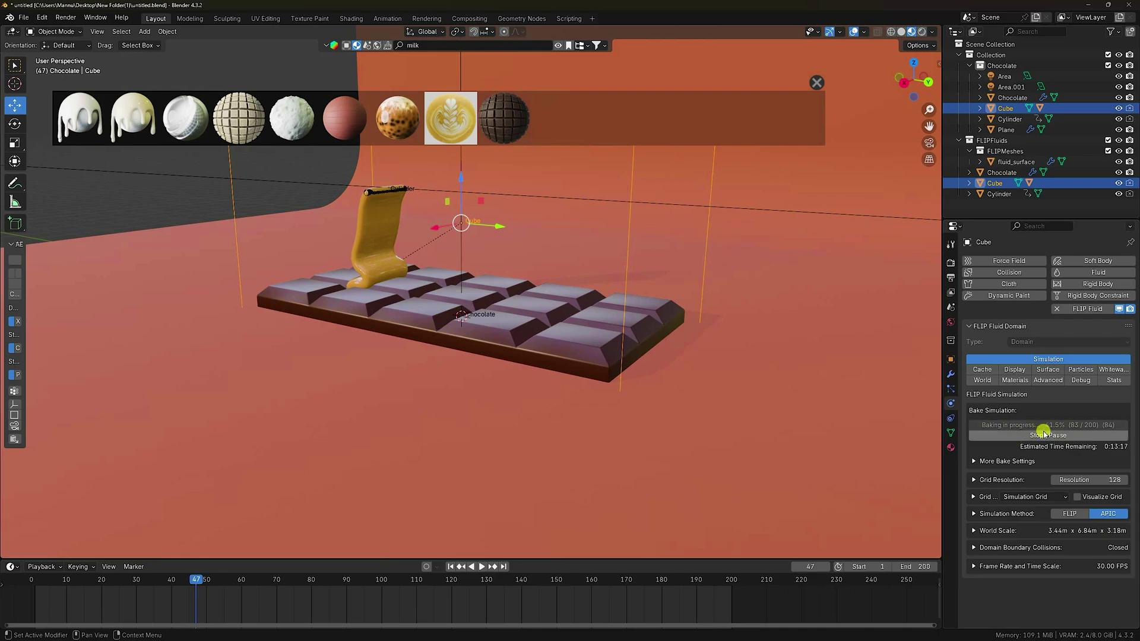
{"action": "left_click", "coordinate": [812, 84]}
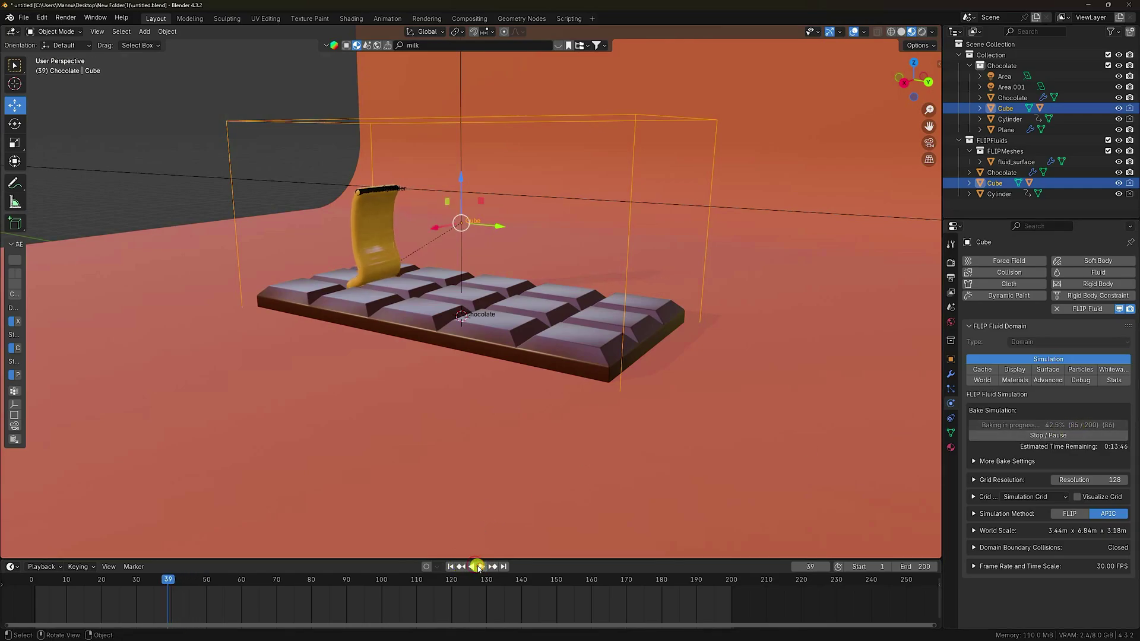
- Play the caramel pour from frame 1, stop at frame 79 and orbit in close
{"action": "left_click", "coordinate": [450, 567]}
{"action": "left_click", "coordinate": [481, 567]}
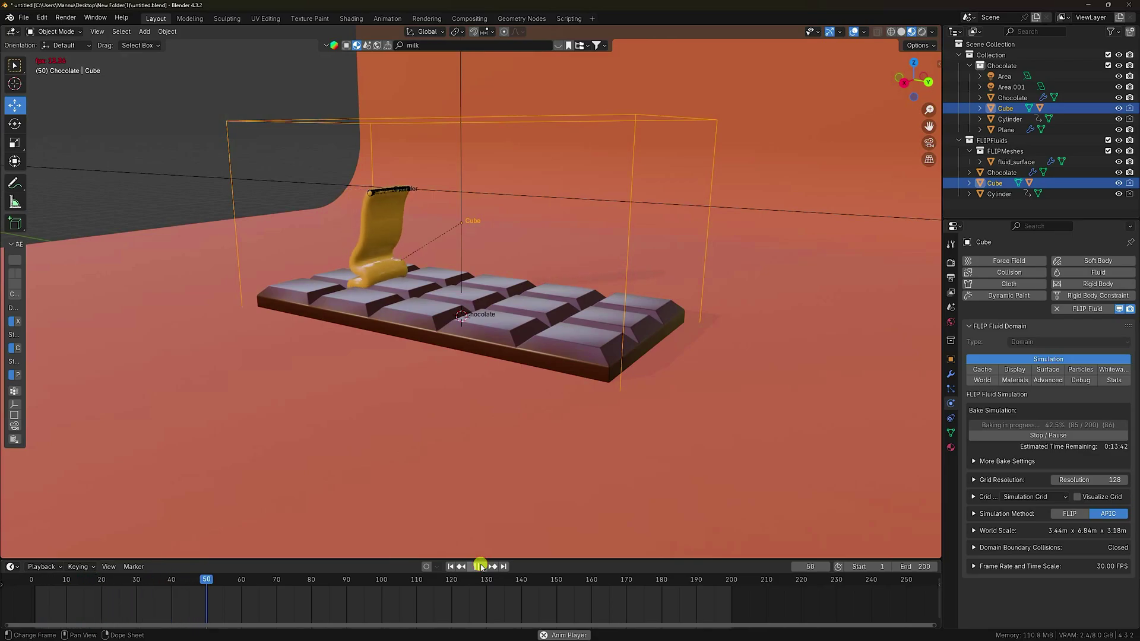
{"action": "scroll", "coordinate": [364, 315], "scroll_direction": "up", "scroll_amount": 5}
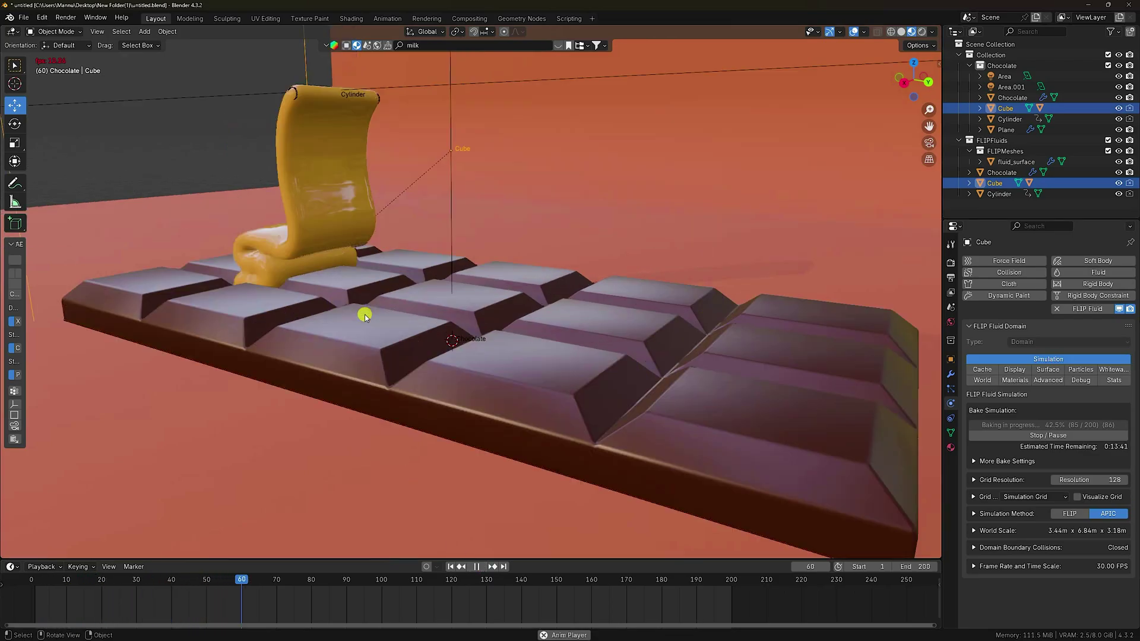
{"action": "left_click", "coordinate": [481, 566]}
{"action": "scroll", "coordinate": [236, 238], "scroll_direction": "up", "scroll_amount": 4}
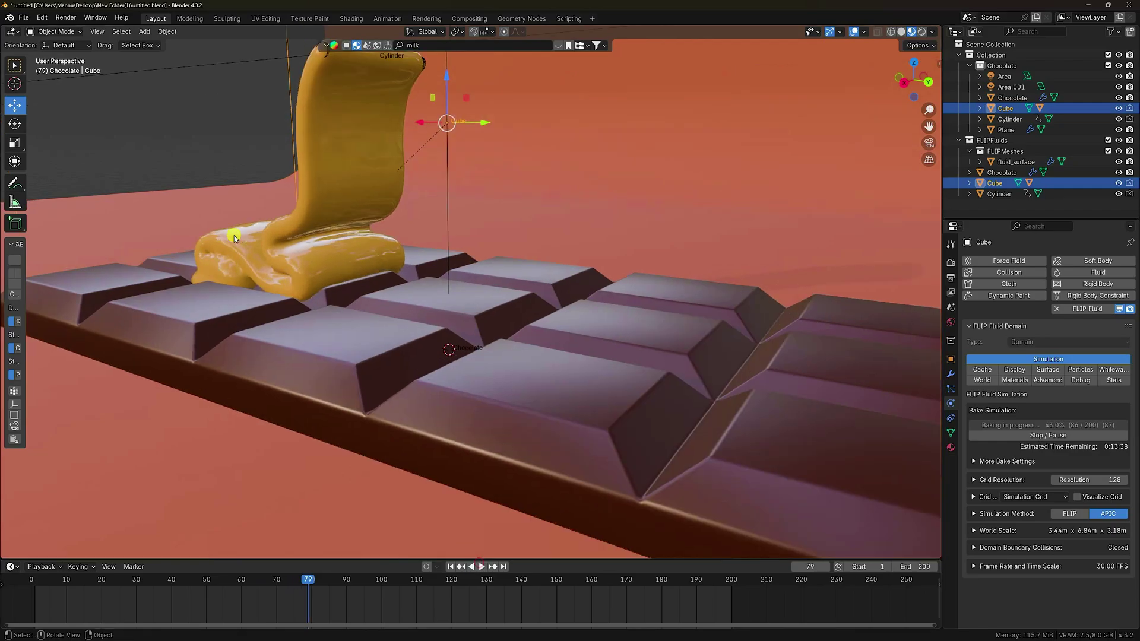
{"action": "middle_click_drag", "start_coordinate": [248, 253], "coordinate": [529, 350]}
- Apply Shade Smooth to the fluid_surface caramel object
{"action": "left_click", "coordinate": [454, 317]}
{"action": "right_click", "coordinate": [454, 317]}
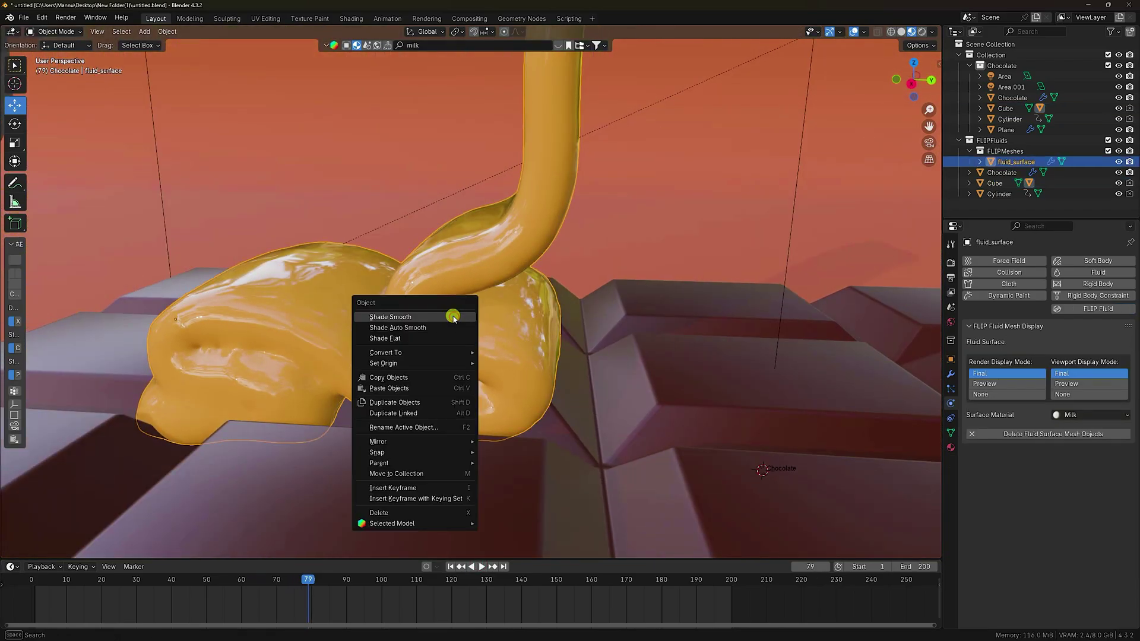
{"action": "left_click", "coordinate": [441, 383]}
- Replay the pour from frame 1 and stop at frame 85, viewing from a lower angle
{"action": "left_click", "coordinate": [451, 567]}
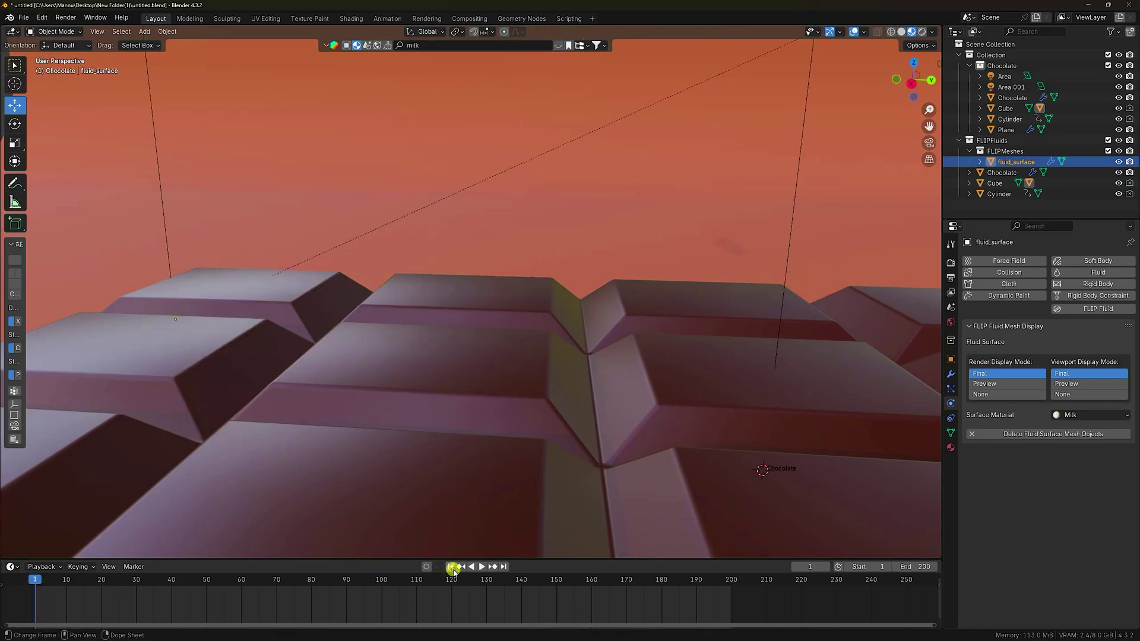
{"action": "left_click", "coordinate": [484, 567]}
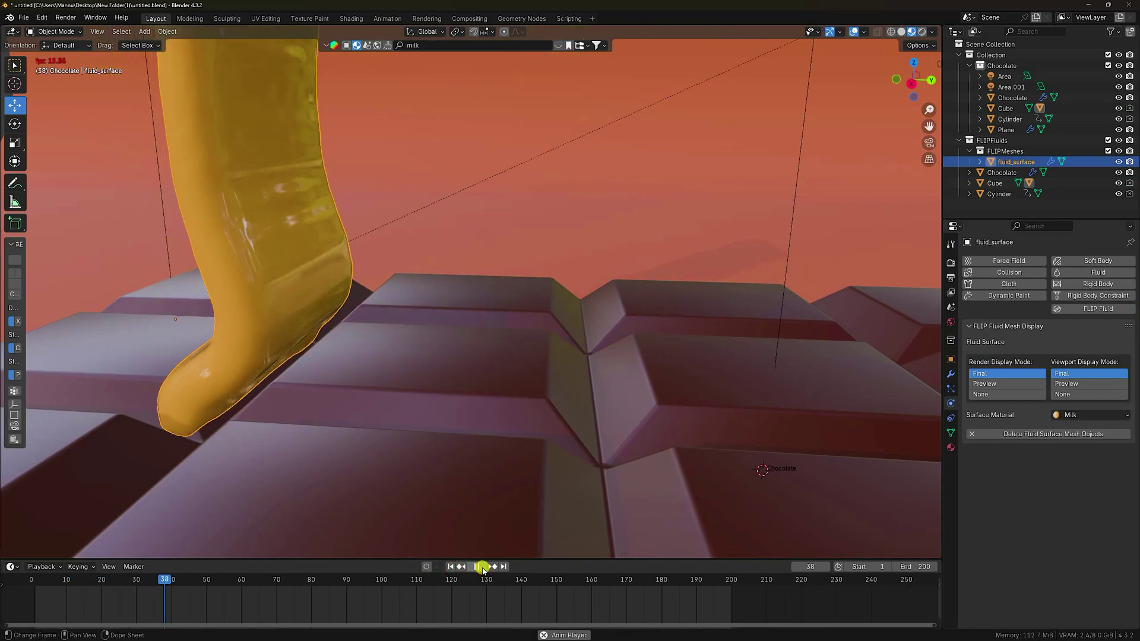
{"action": "scroll", "coordinate": [310, 408], "scroll_direction": "down", "scroll_amount": 3}
{"action": "middle_click_drag", "start_coordinate": [310, 407], "coordinate": [350, 372]}
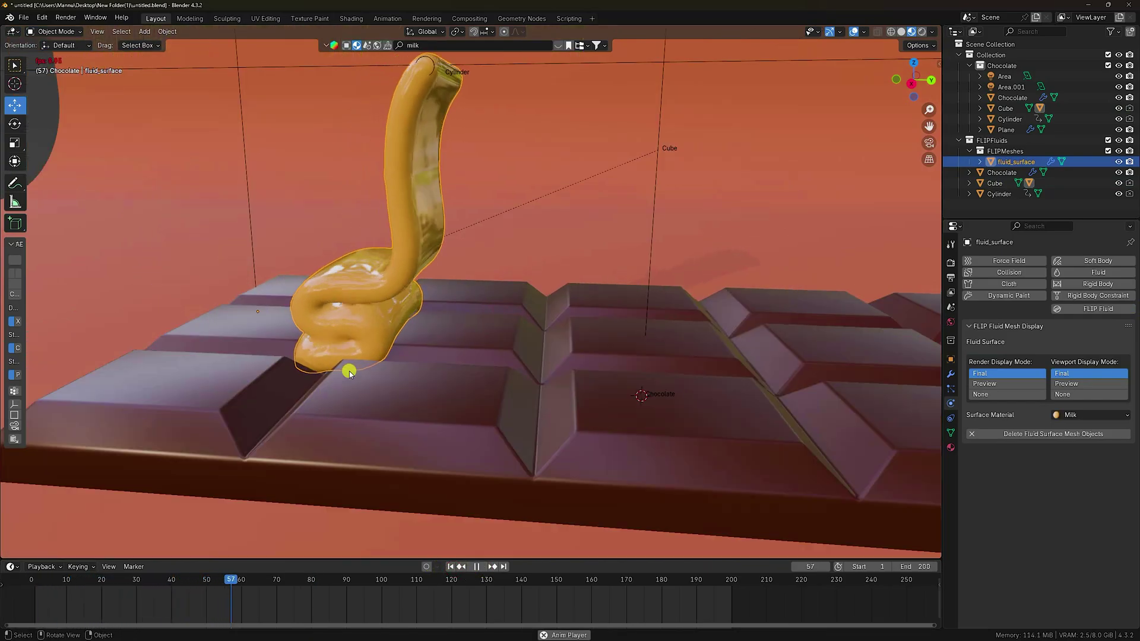
{"action": "left_click", "coordinate": [479, 567]}
{"action": "middle_click_drag", "start_coordinate": [473, 433], "coordinate": [456, 400]}
- Add a camera and align it to the current view
{"action": "left_click", "coordinate": [144, 31]}
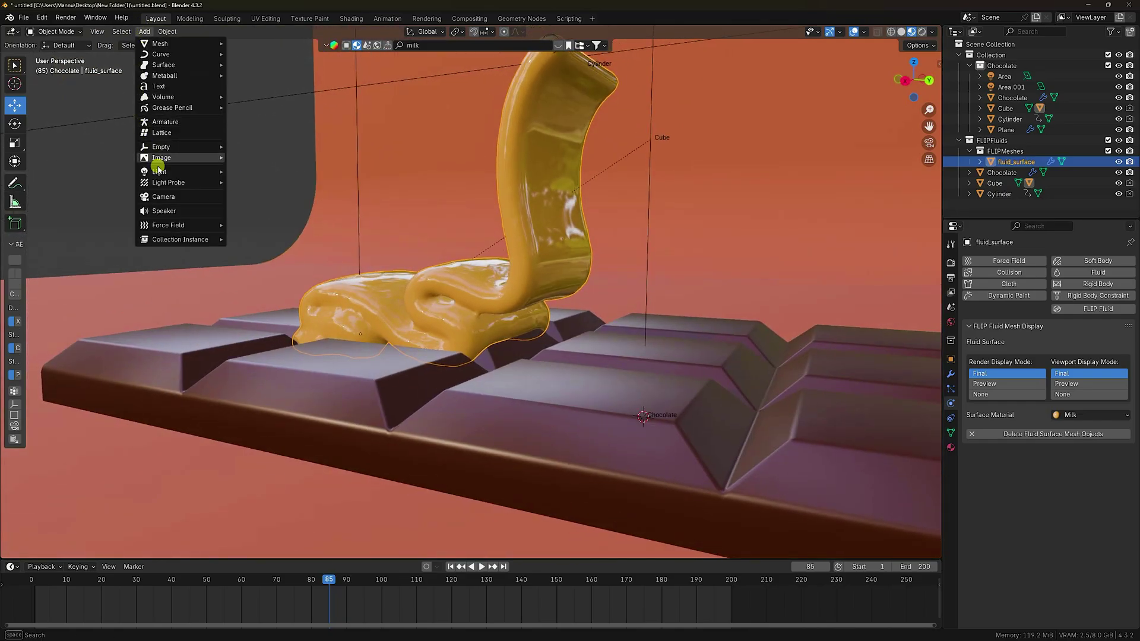
{"action": "left_click", "coordinate": [173, 197]}
{"action": "key", "text": "ctrl+alt+KP_0"}
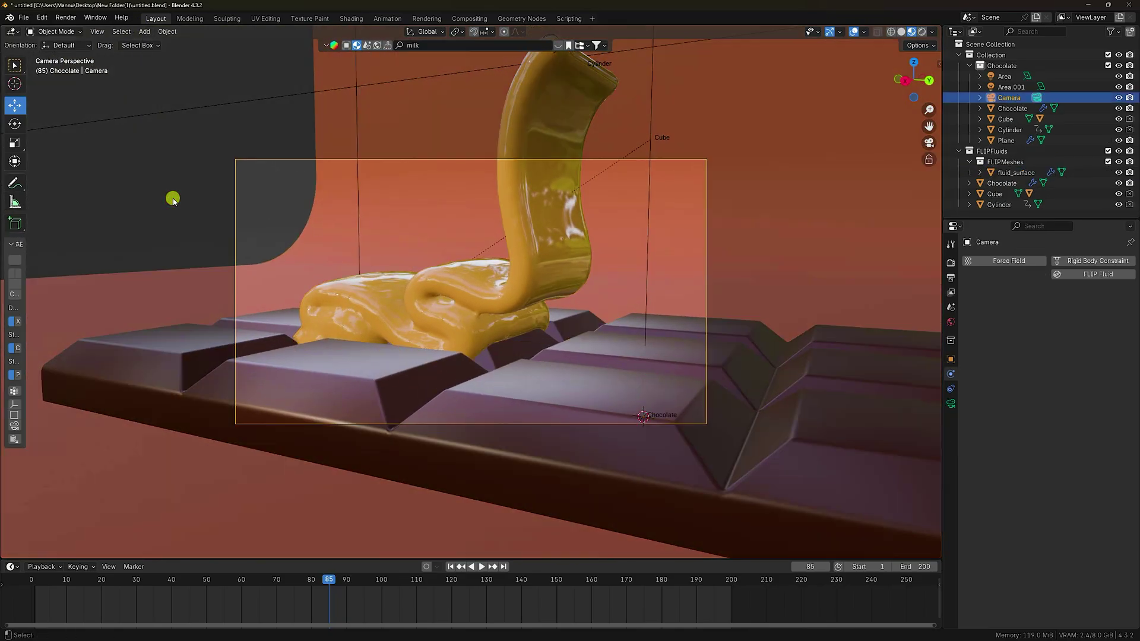
- Keyframe the camera's Location at frame 1 and preview the animation
{"action": "left_click", "coordinate": [450, 566]}
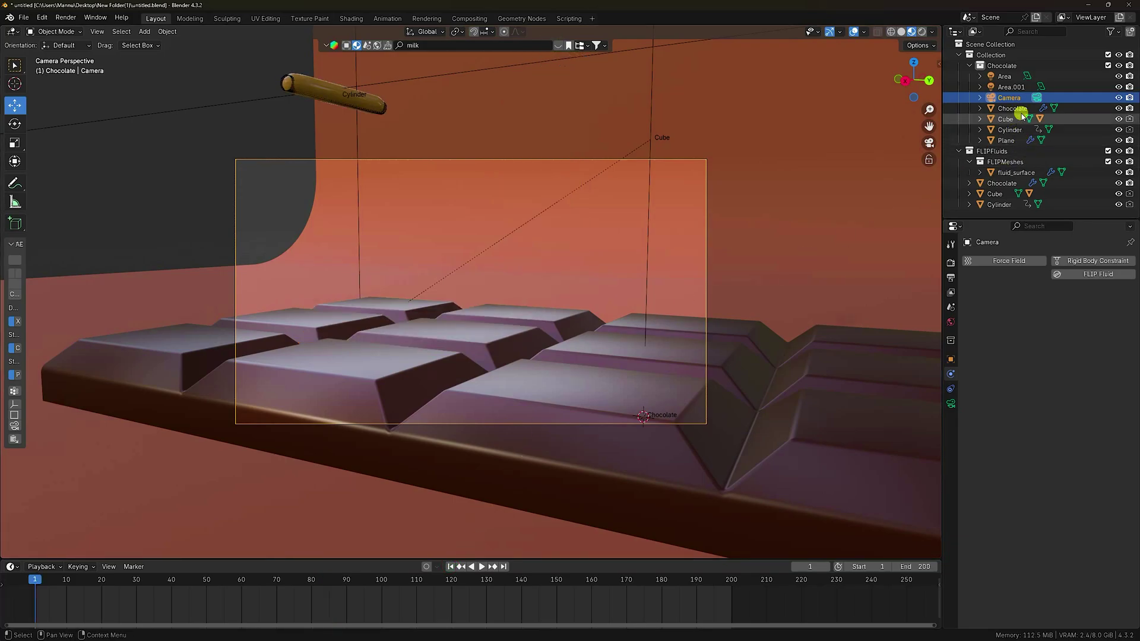
{"action": "left_click", "coordinate": [951, 359]}
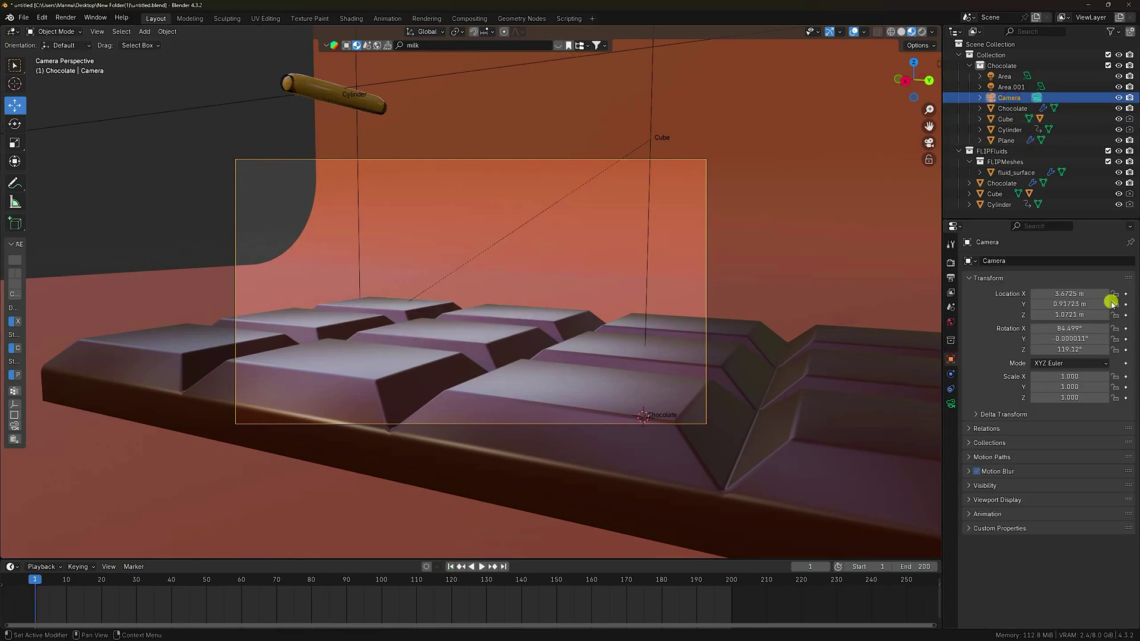
{"action": "left_click_drag", "start_coordinate": [1126, 293], "coordinate": [1126, 316]}
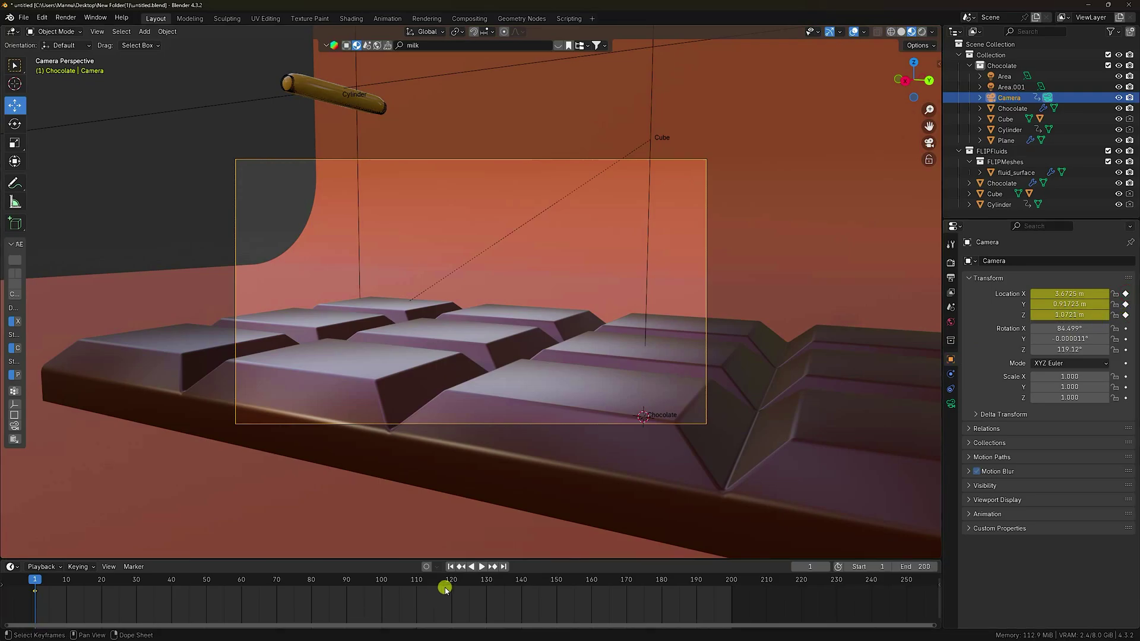
{"action": "left_click", "coordinate": [482, 567]}
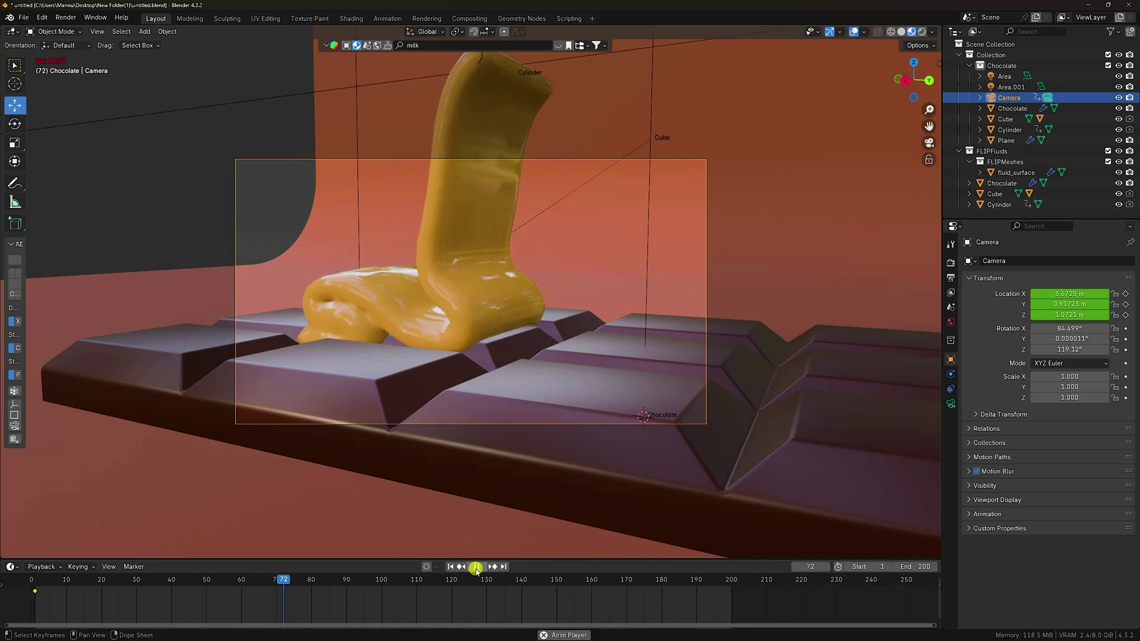
{"action": "left_click", "coordinate": [477, 567]}
- At frame 200, set camera Location X to 3.5125 m, change Y, keyframe both, and preview
{"action": "left_click", "coordinate": [503, 567]}
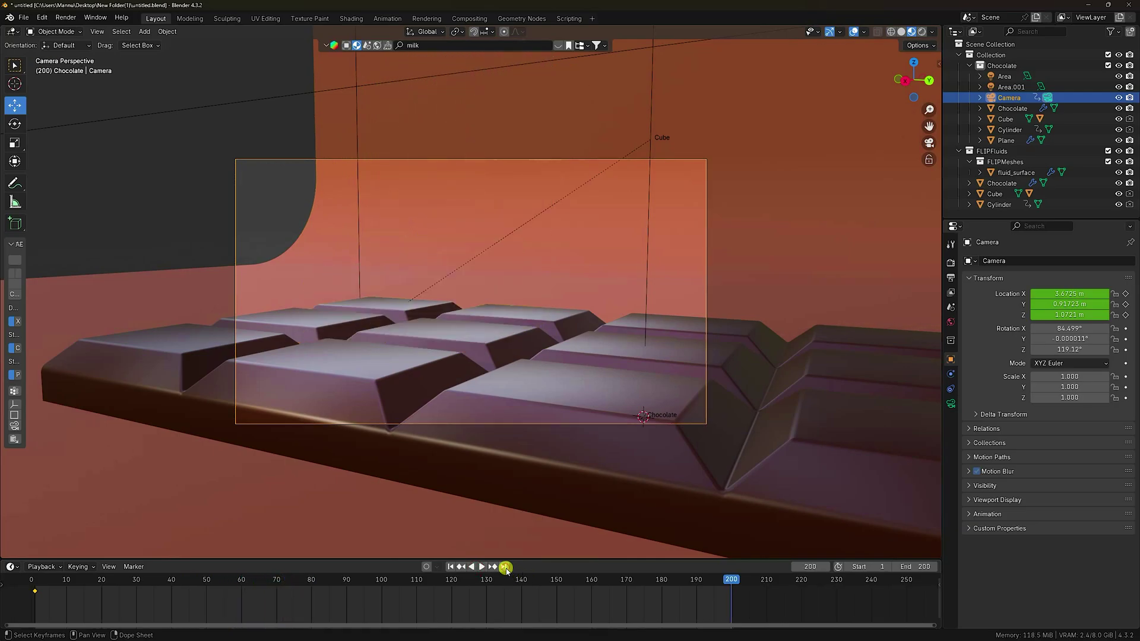
{"action": "left_click_drag", "start_coordinate": [1069, 294], "coordinate": [286, 327]}
{"action": "left_click", "coordinate": [1126, 304]}
{"action": "left_click", "coordinate": [1127, 304]}
{"action": "left_click", "coordinate": [1126, 302]}
{"action": "left_click", "coordinate": [1126, 294]}
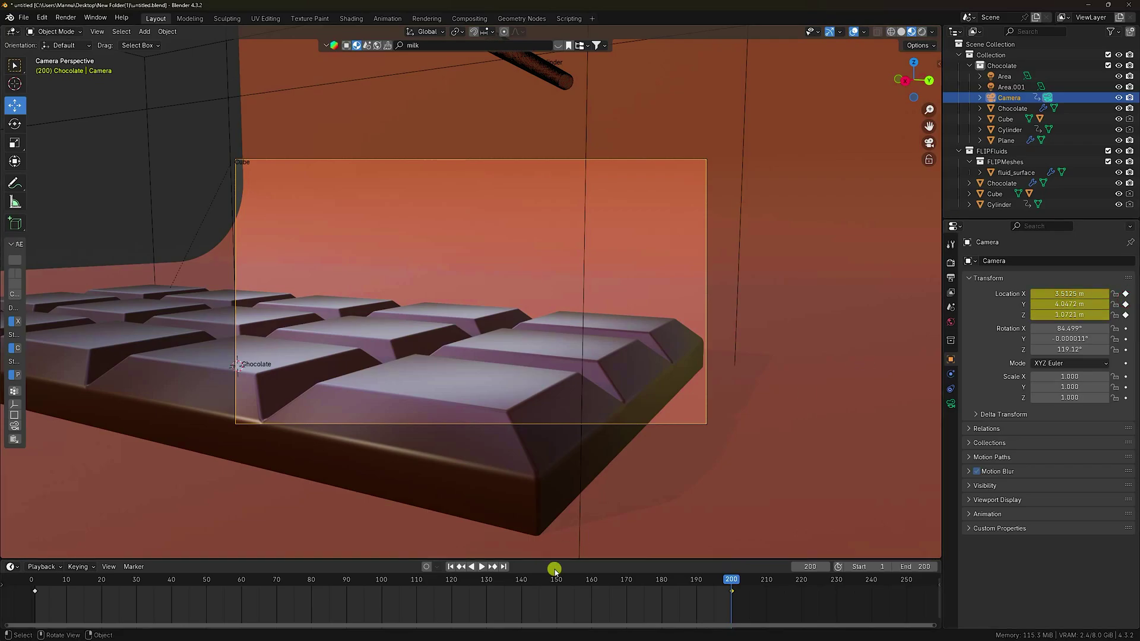
{"action": "left_click", "coordinate": [452, 567]}
{"action": "left_click", "coordinate": [486, 567]}
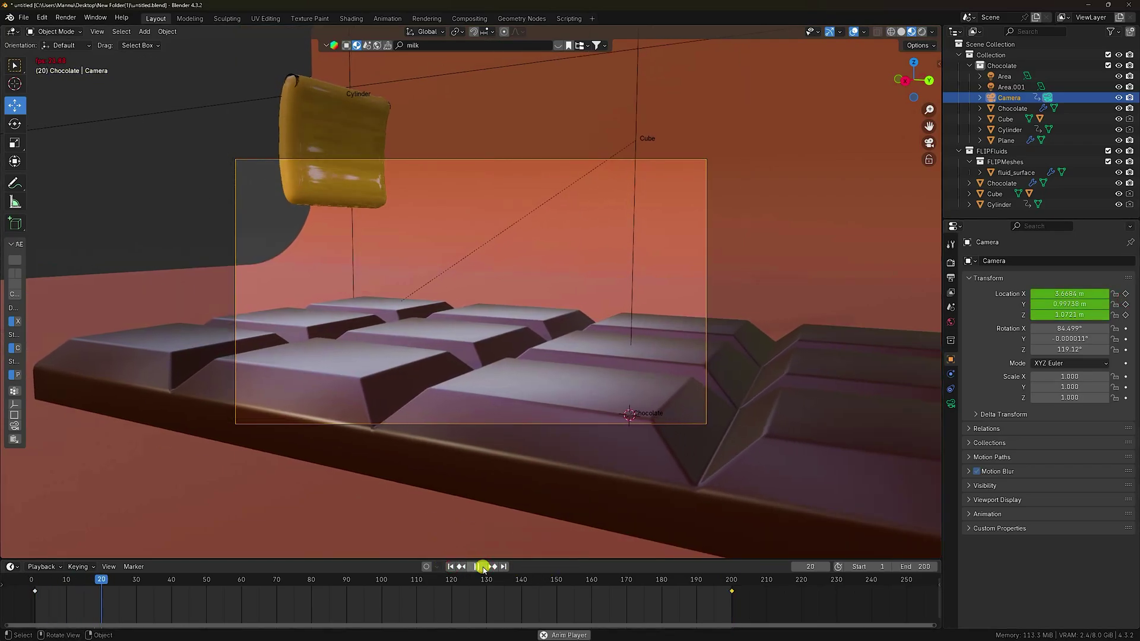
{"action": "left_click", "coordinate": [452, 567]}
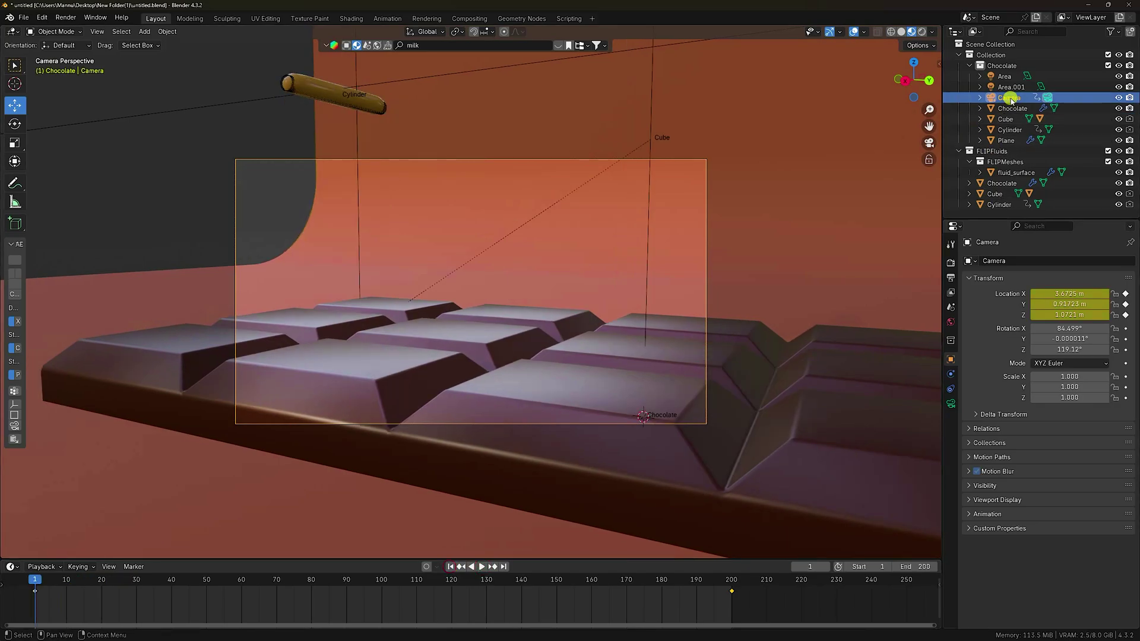
- Move the starting camera keyframe to frame 49 and play the camera move
{"action": "left_click", "coordinate": [56, 604]}
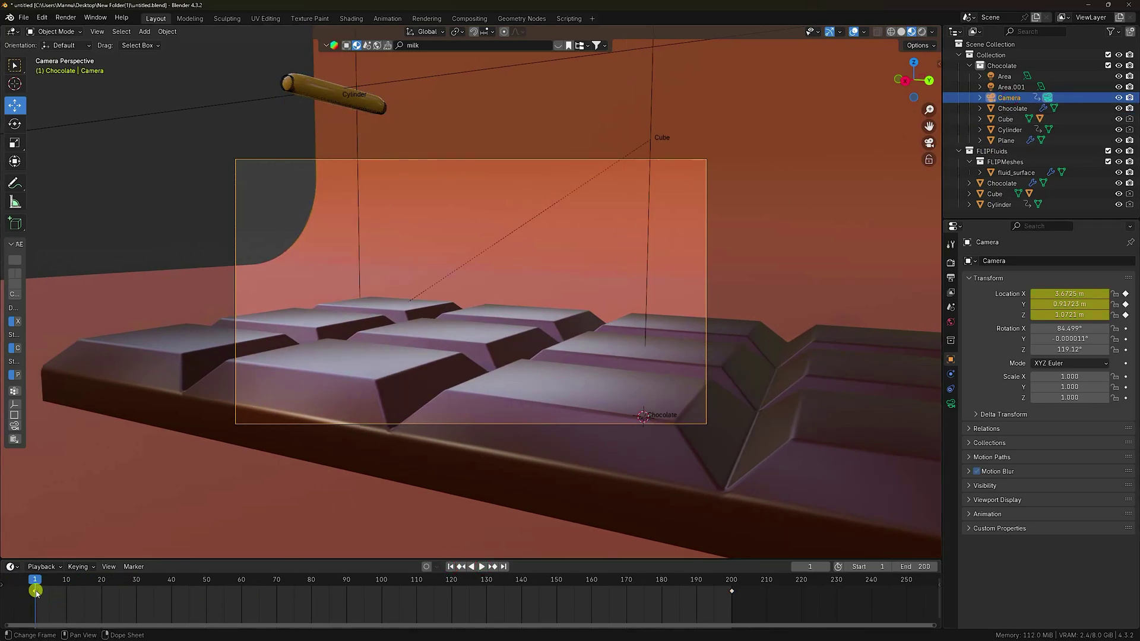
{"action": "left_click_drag", "start_coordinate": [36, 591], "coordinate": [70, 598]}
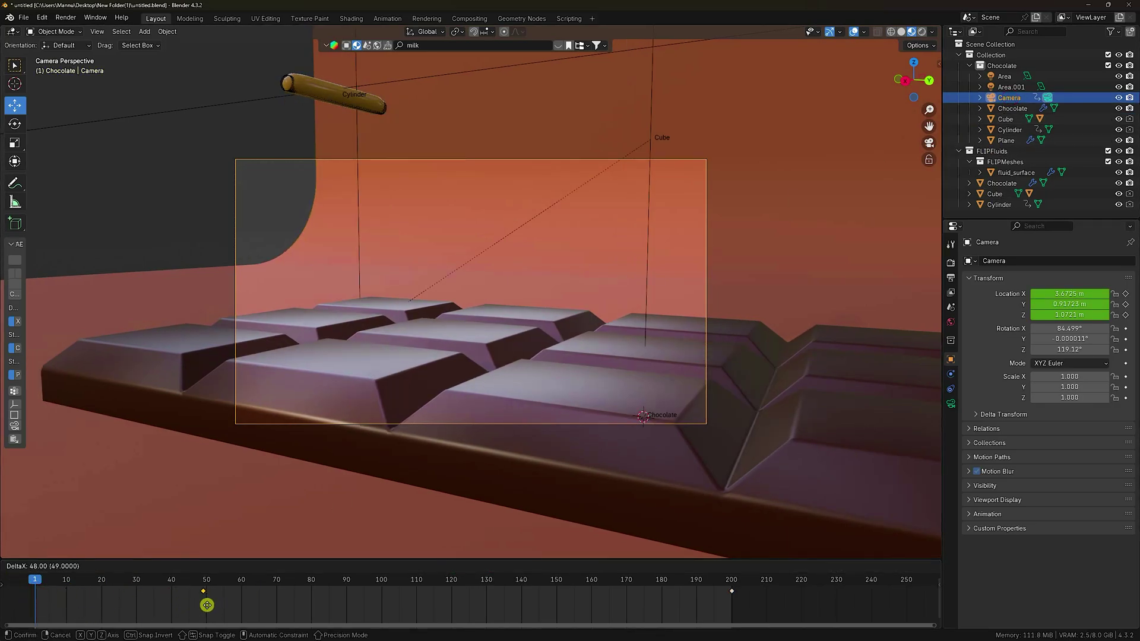
{"action": "left_click_drag", "start_coordinate": [206, 605], "coordinate": [207, 605]}
{"action": "left_click", "coordinate": [204, 592]}
{"action": "left_click", "coordinate": [482, 566]}
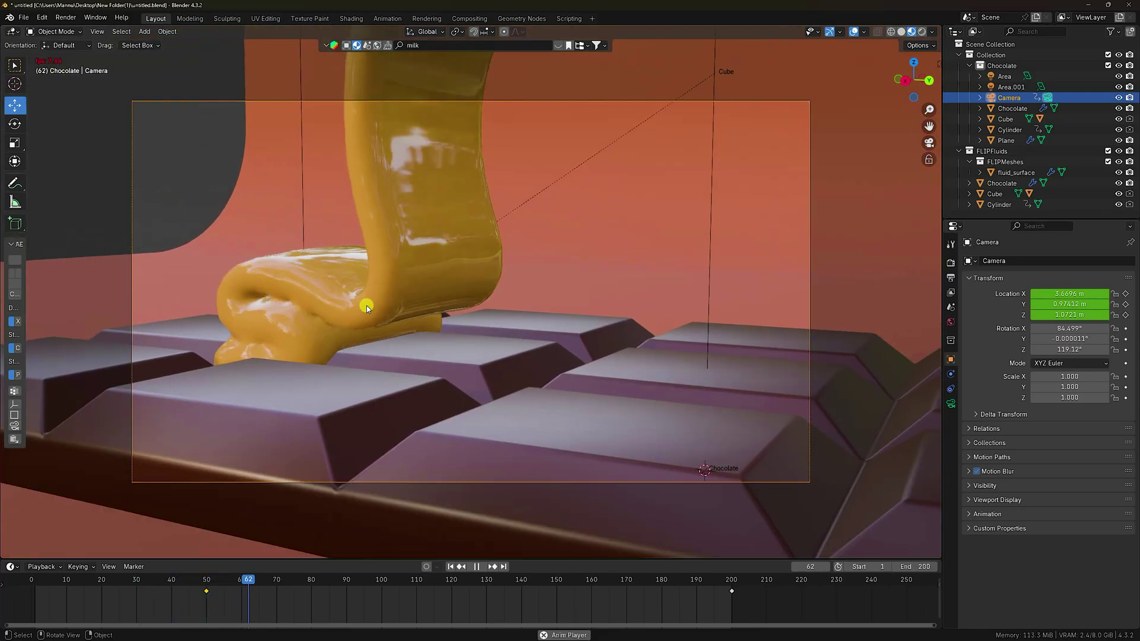
- Stop at frame 86 and do a test Cycles Render Image, then close it
{"action": "left_click", "coordinate": [478, 566]}
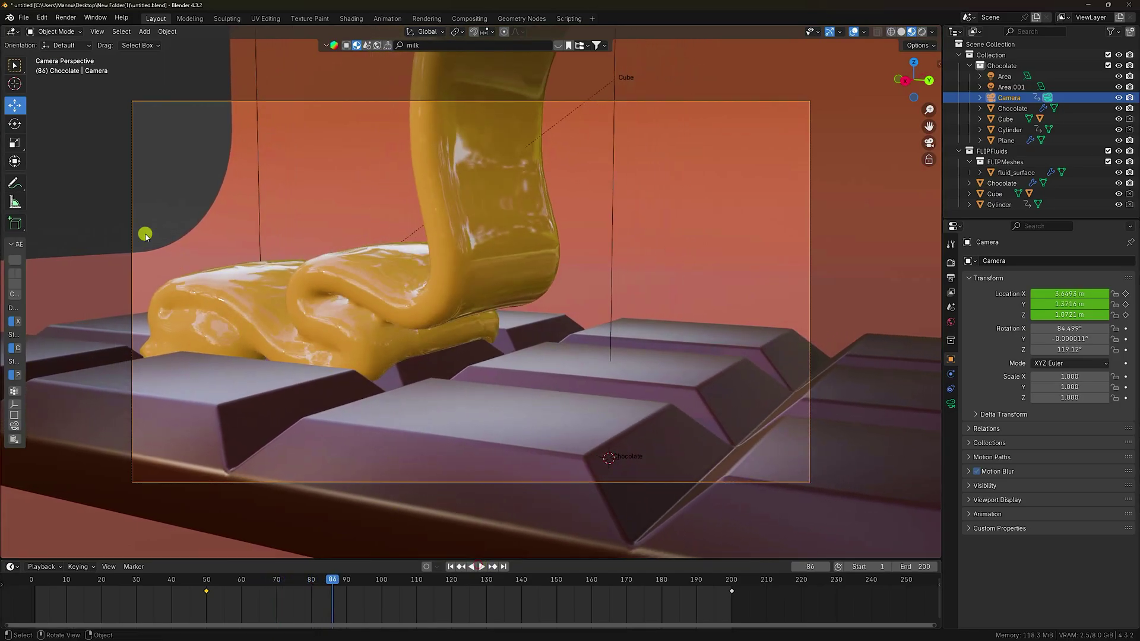
{"action": "left_click", "coordinate": [950, 261]}
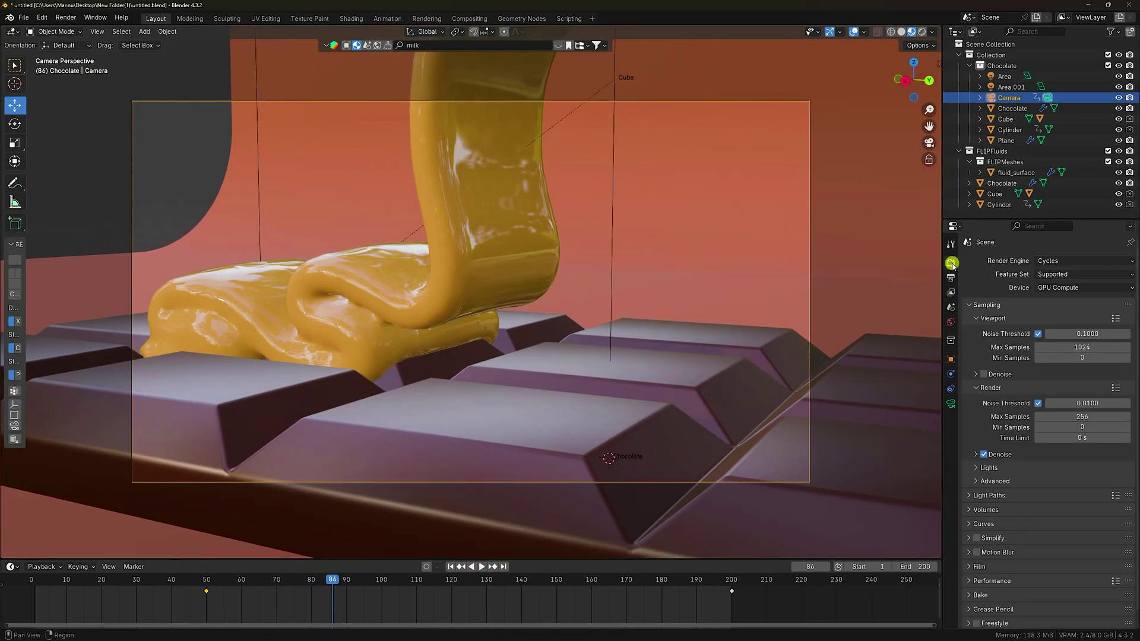
{"action": "left_click", "coordinate": [64, 17]}
{"action": "left_click", "coordinate": [73, 30]}
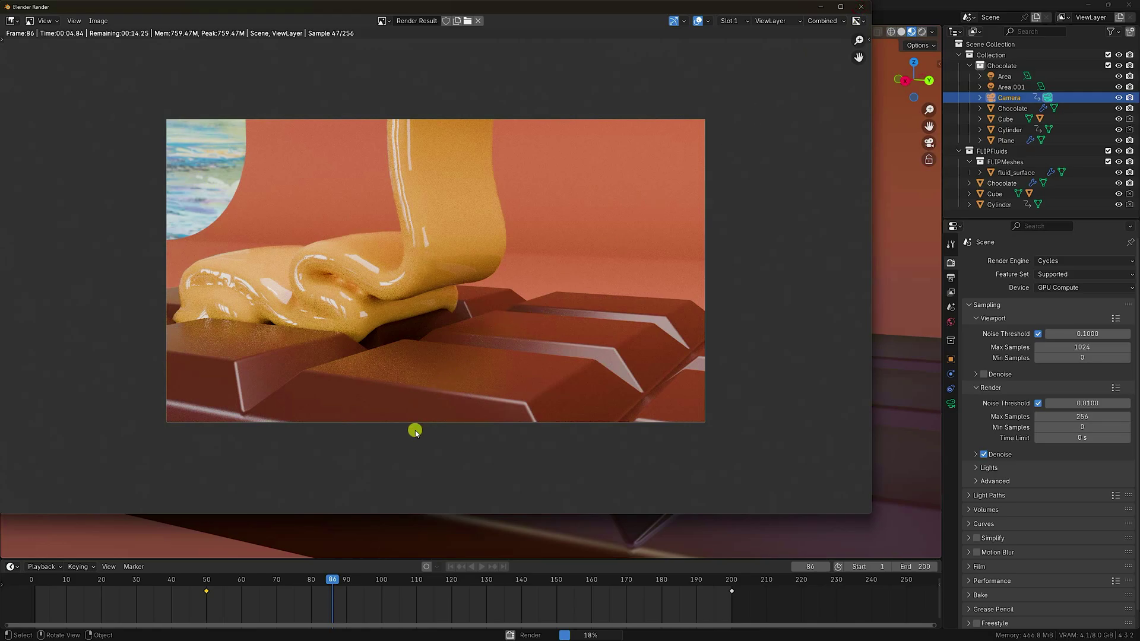
{"action": "key", "text": "Escape"}
- Rotate the backdrop Plane 27.6° around Z and render the frame again
{"action": "left_click", "coordinate": [703, 205]}
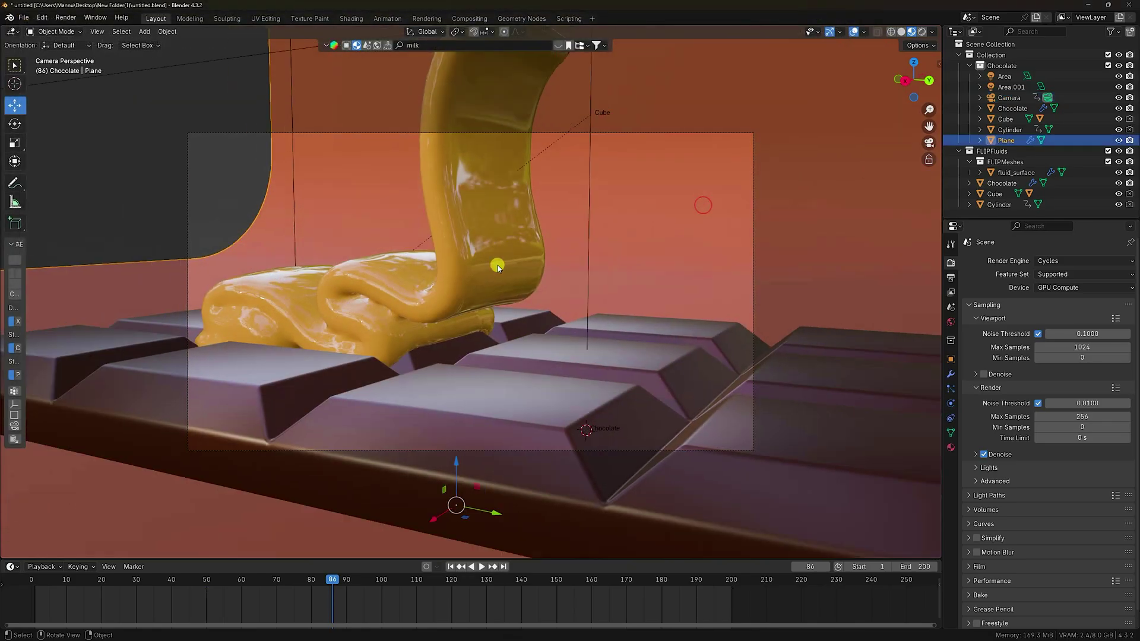
{"action": "left_click", "coordinate": [9, 126]}
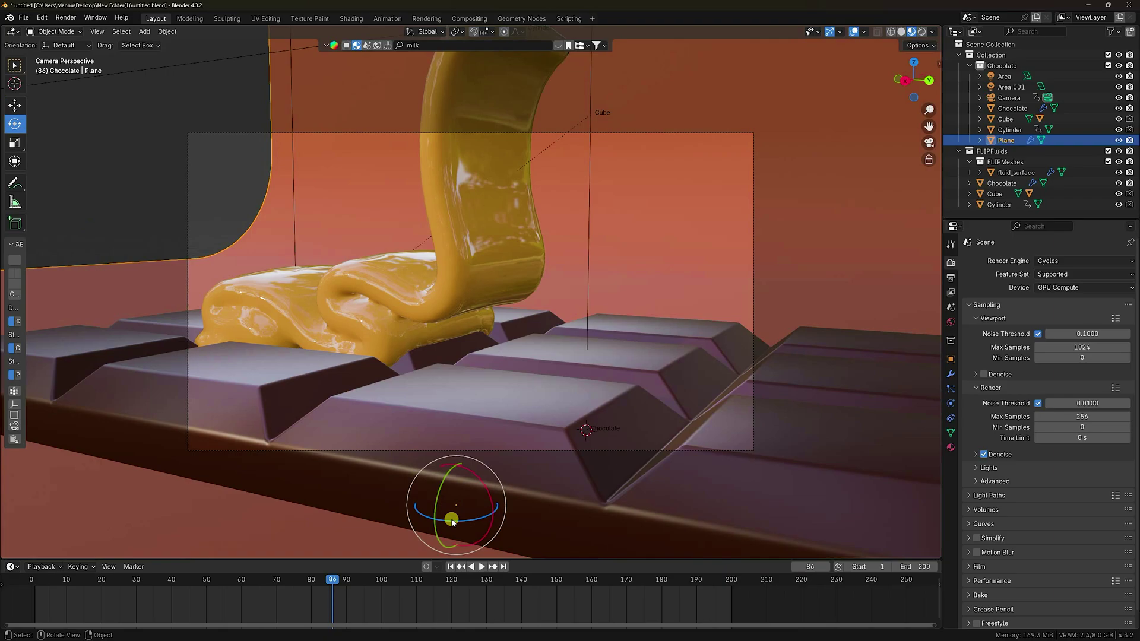
{"action": "left_click_drag", "start_coordinate": [453, 522], "coordinate": [462, 522]}
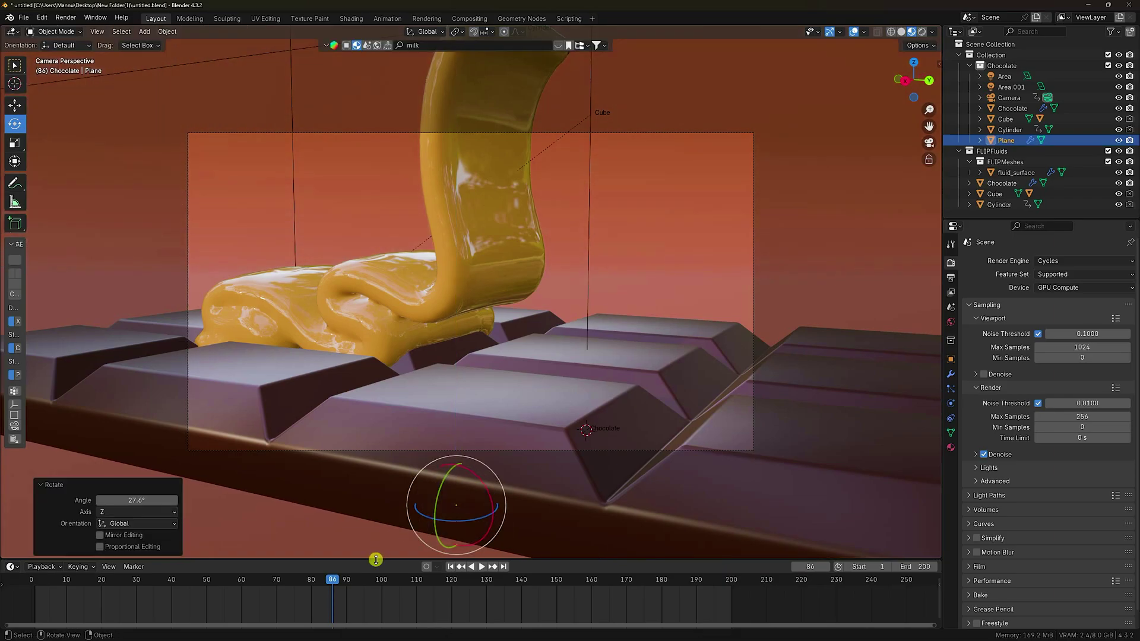
{"action": "left_click", "coordinate": [75, 17]}
{"action": "left_click", "coordinate": [81, 30]}
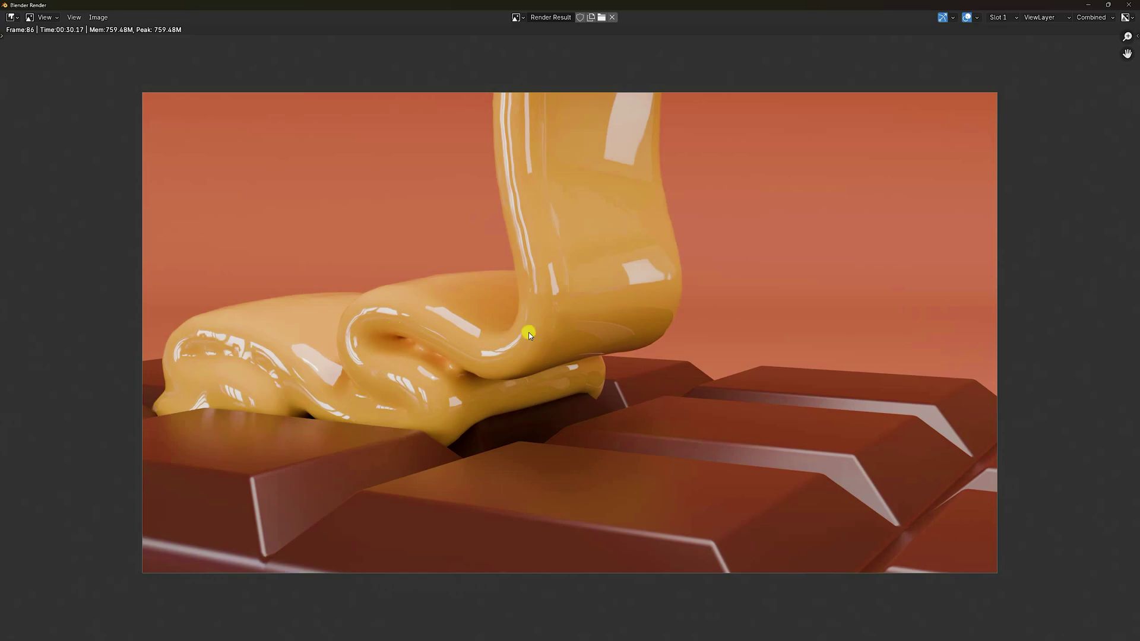
- Close the finished render, return to frame 1 and select the Cube fluid domain
{"action": "left_click", "coordinate": [1127, 5]}
{"action": "left_click", "coordinate": [450, 566]}
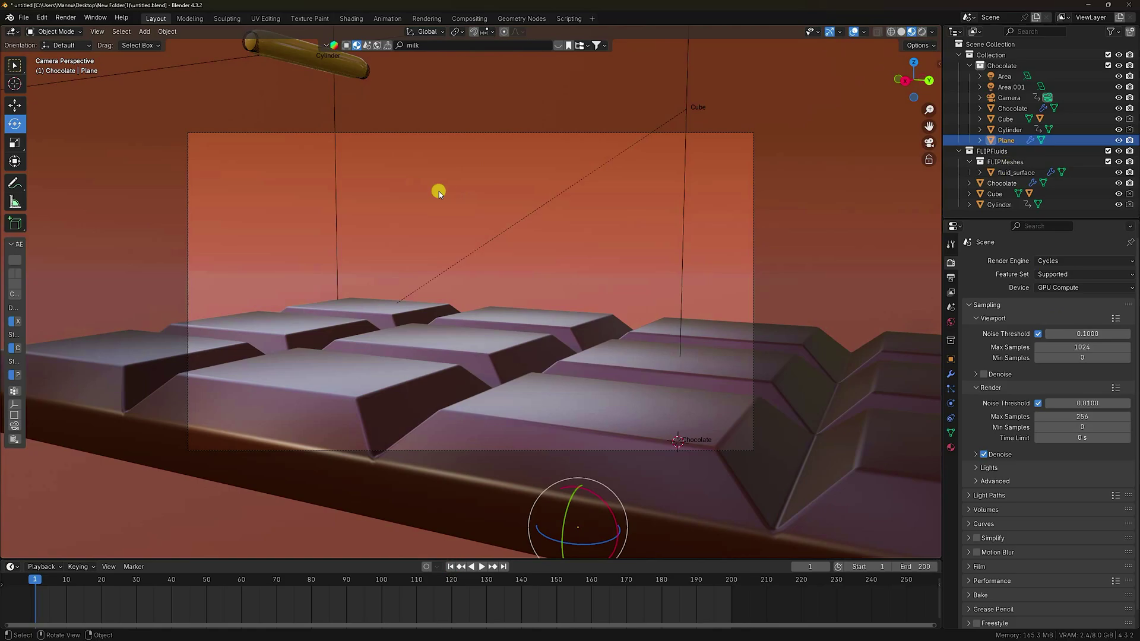
{"action": "left_click", "coordinate": [685, 217]}
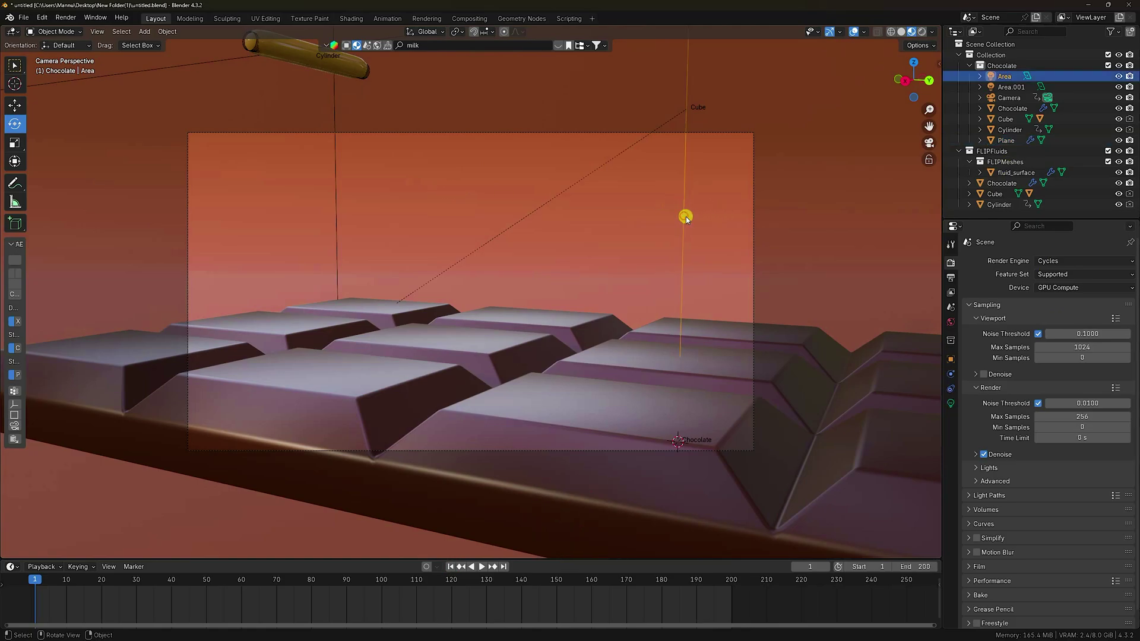
{"action": "left_click", "coordinate": [951, 374]}
{"action": "middle_click_drag", "start_coordinate": [901, 351], "coordinate": [285, 154]}
{"action": "scroll", "coordinate": [471, 321], "scroll_direction": "down", "scroll_amount": 5}
{"action": "left_click", "coordinate": [287, 138]}
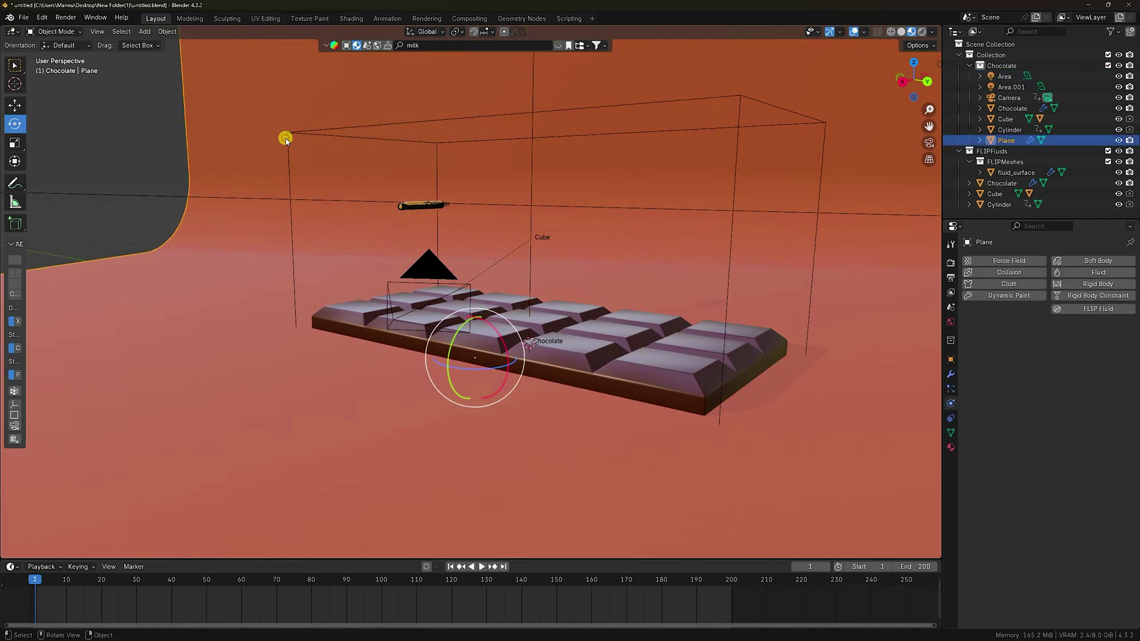
{"action": "left_click", "coordinate": [293, 134]}
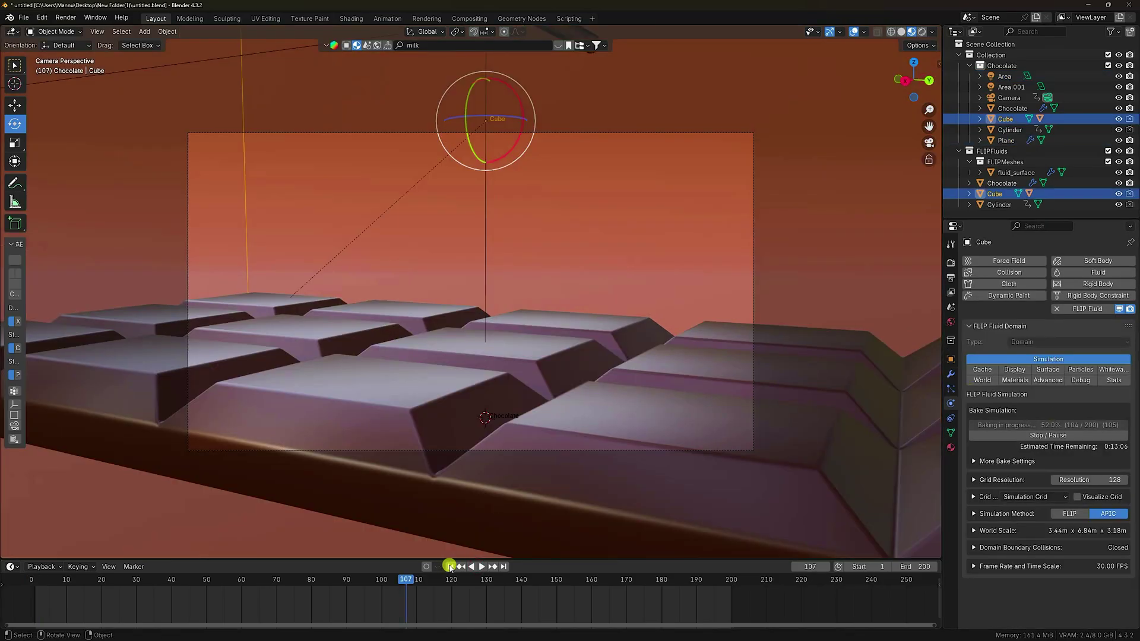
{"action": "left_click", "coordinate": [449, 567]}
- Stop and reset the fluid bake, then set Grid Resolution to 256
{"action": "left_click", "coordinate": [1065, 435]}
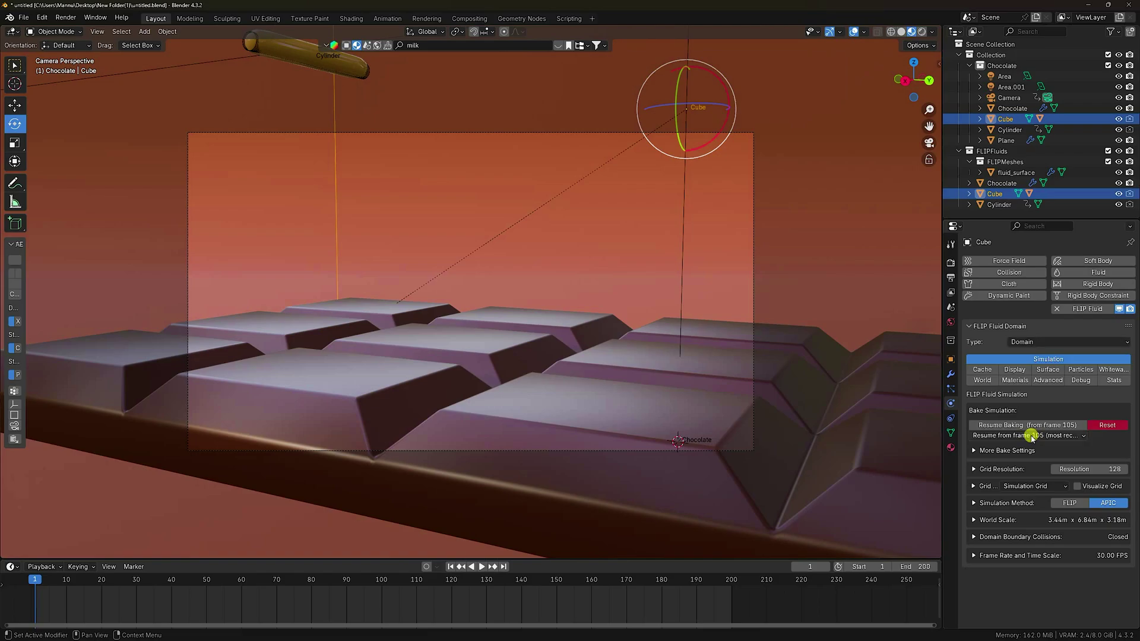
{"action": "left_click", "coordinate": [1109, 425]}
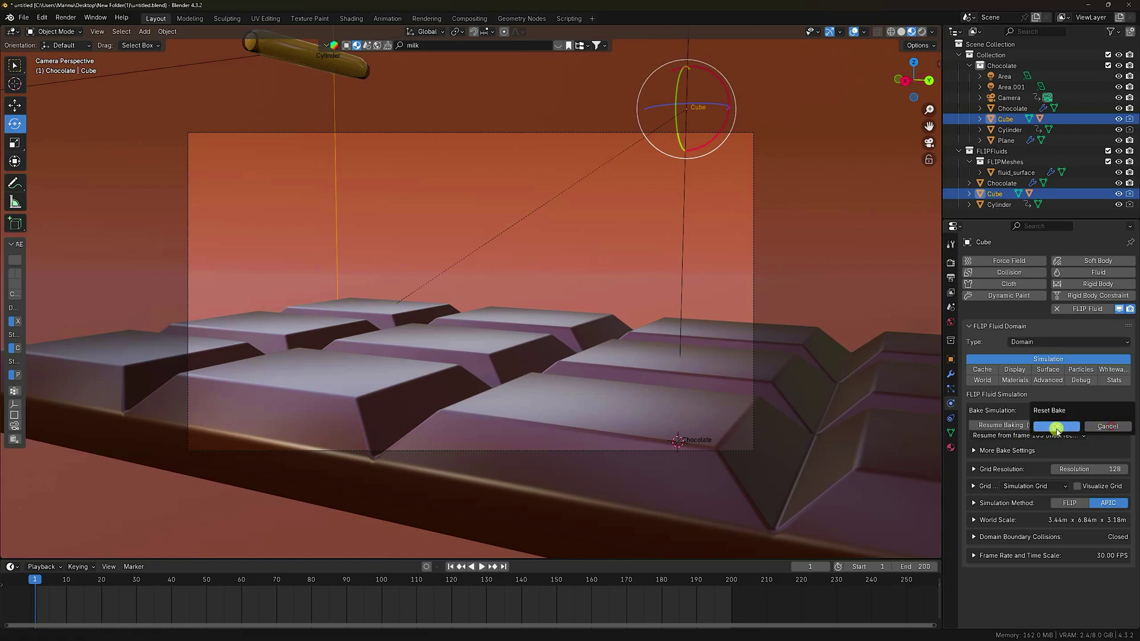
{"action": "left_click", "coordinate": [1084, 460]}
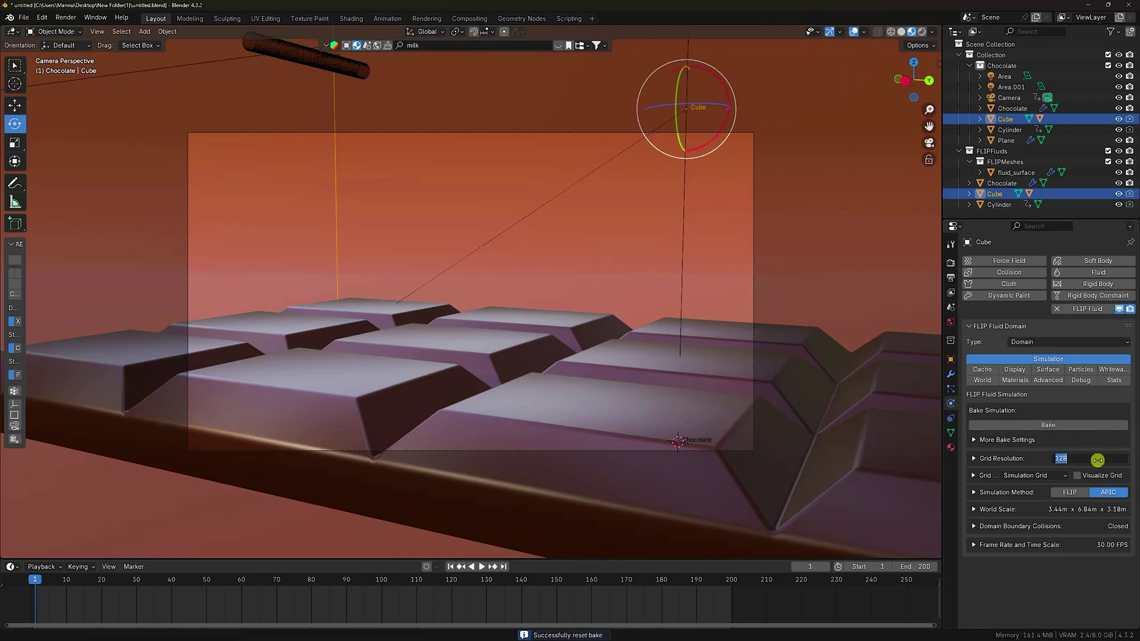
{"action": "type", "text": "256"}
{"action": "key", "text": "Return"}
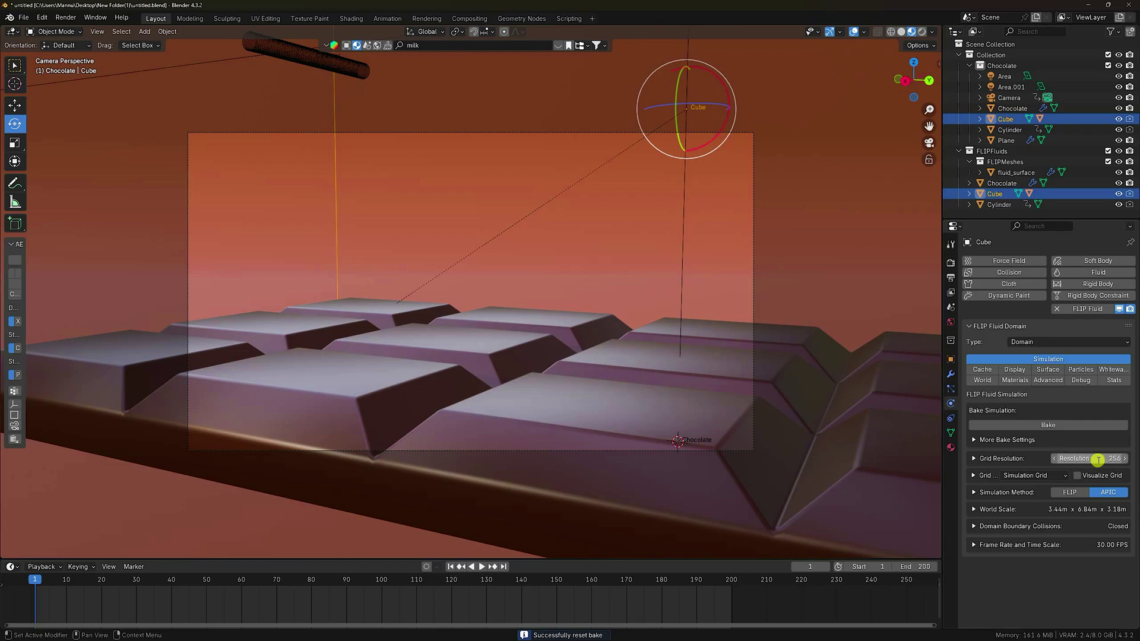